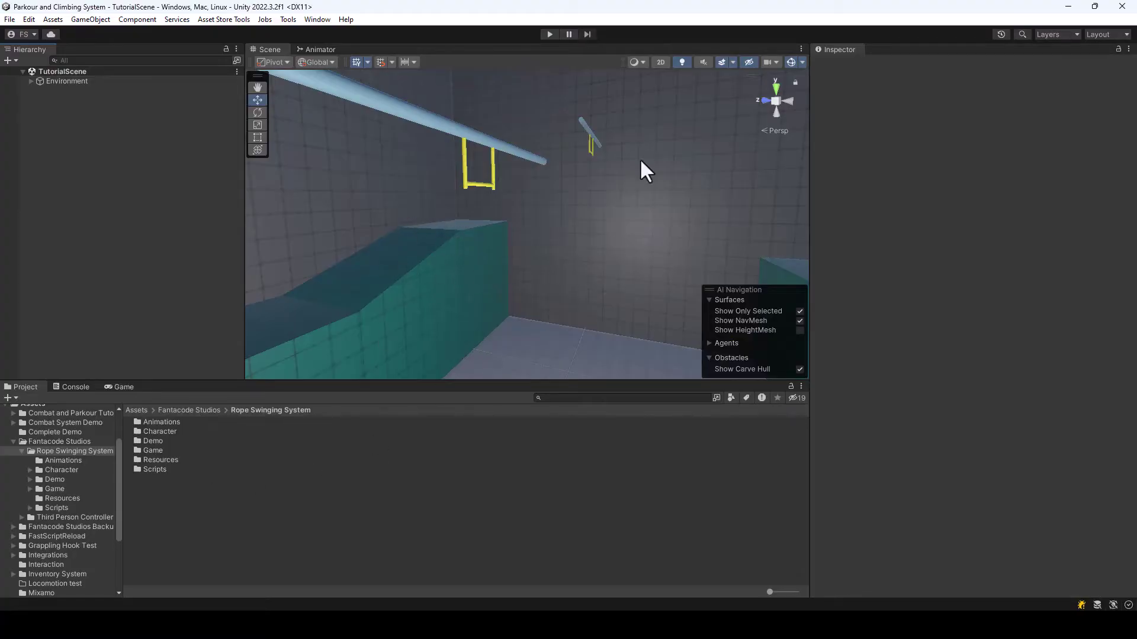
Open the Rope Swinging System's character creation window
{"action": "left_click", "coordinate": [65, 453]}
{"action": "right_click_drag", "start_coordinate": [537, 245], "coordinate": [602, 244]}
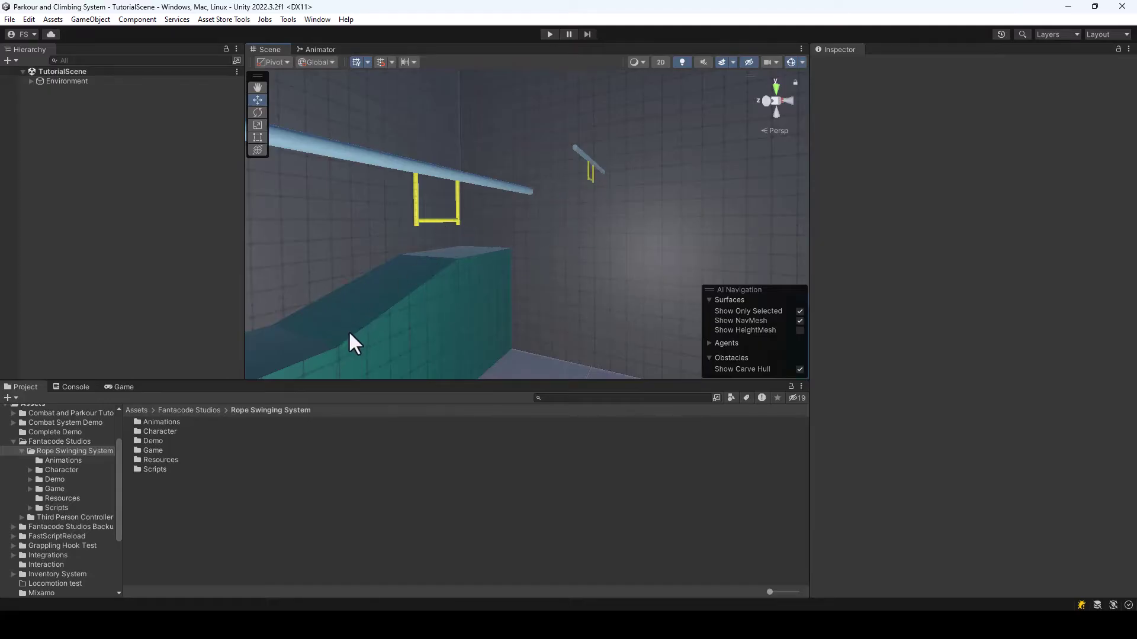
{"action": "right_click_drag", "start_coordinate": [477, 243], "coordinate": [579, 258]}
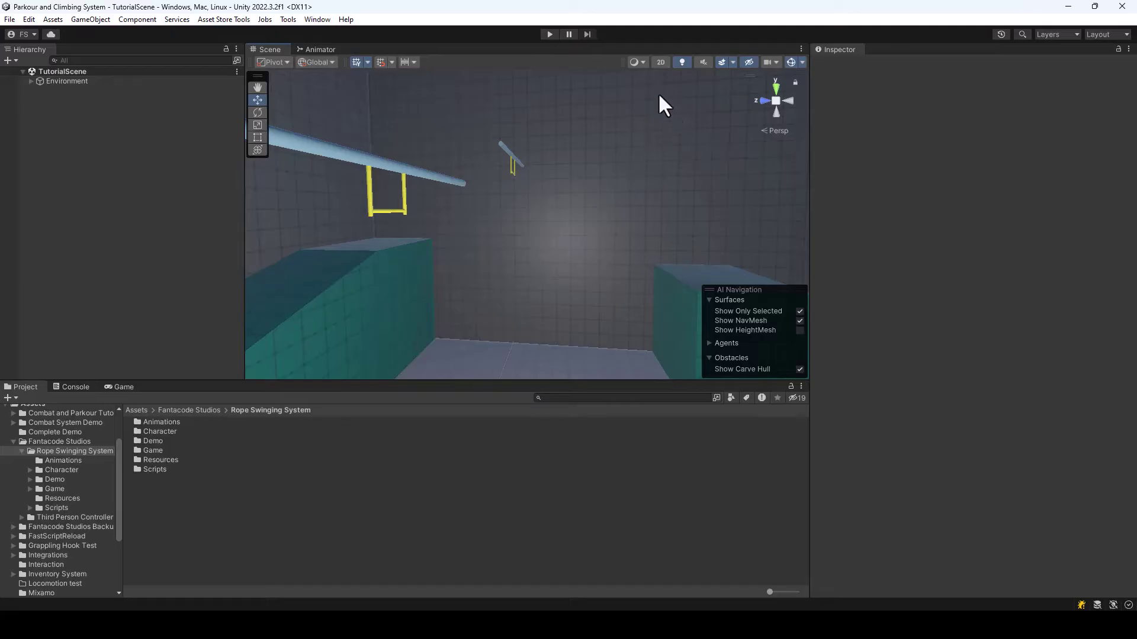
{"action": "left_click", "coordinate": [288, 20]}
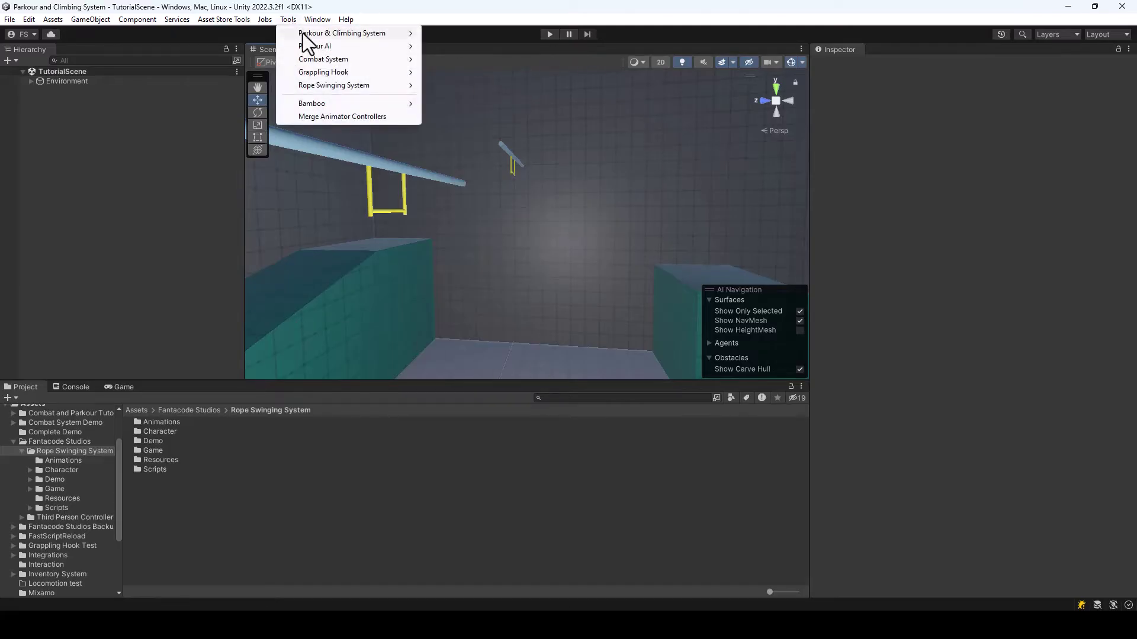
{"action": "mouse_move", "coordinate": [328, 87]}
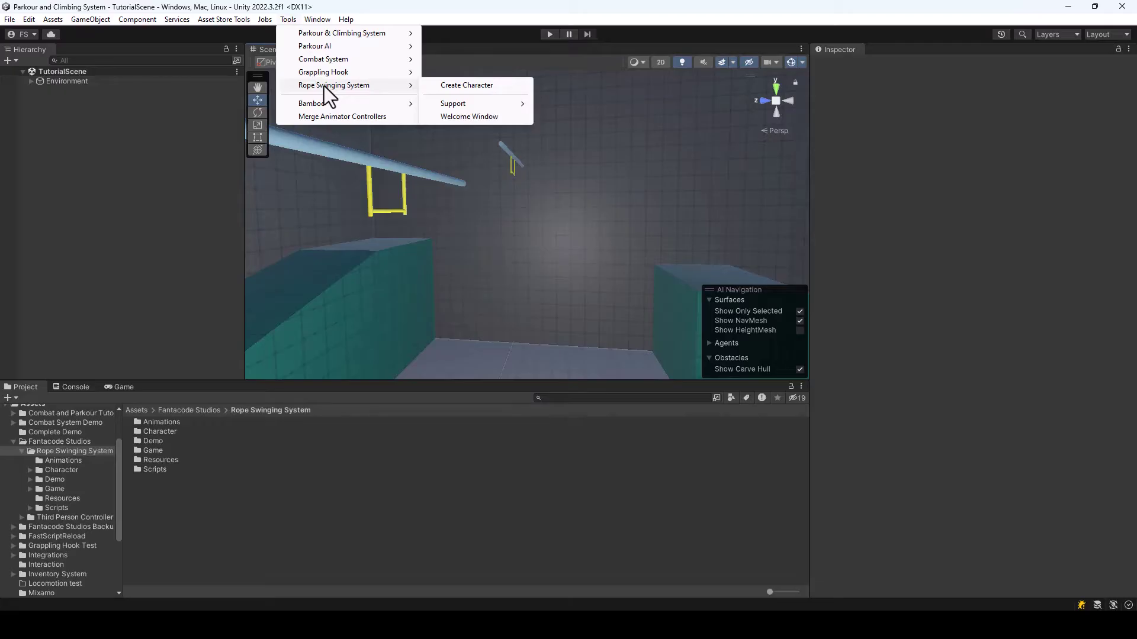
{"action": "left_click", "coordinate": [459, 86]}
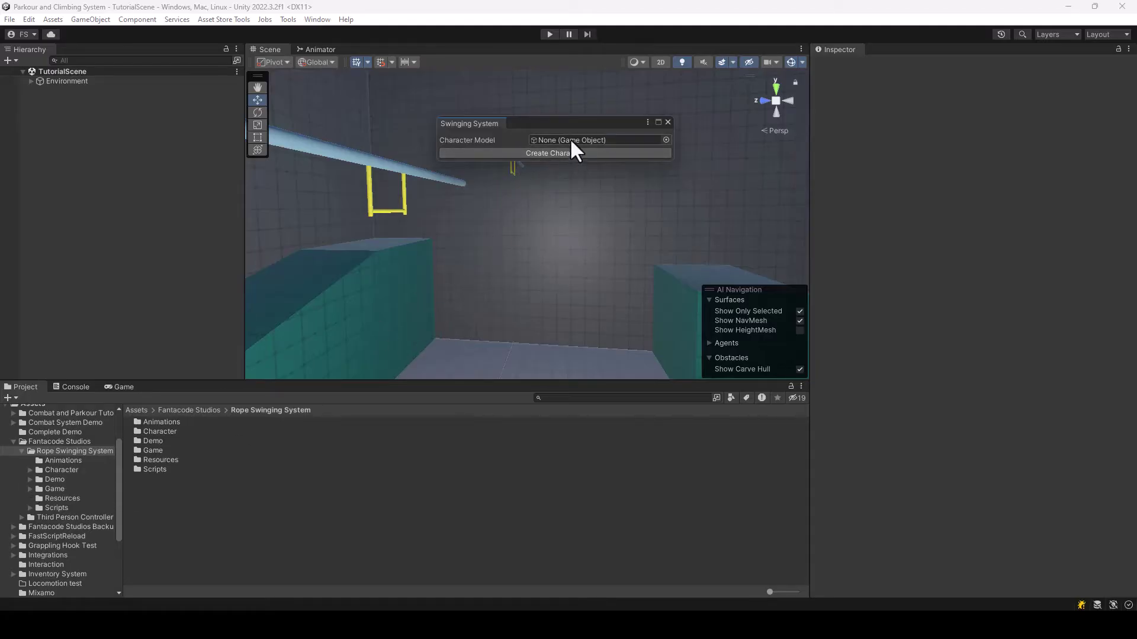
Create a swinging character from the Armature model in the Third Person Controller's Character/FBX folder and close the creation window
{"action": "left_click", "coordinate": [58, 517]}
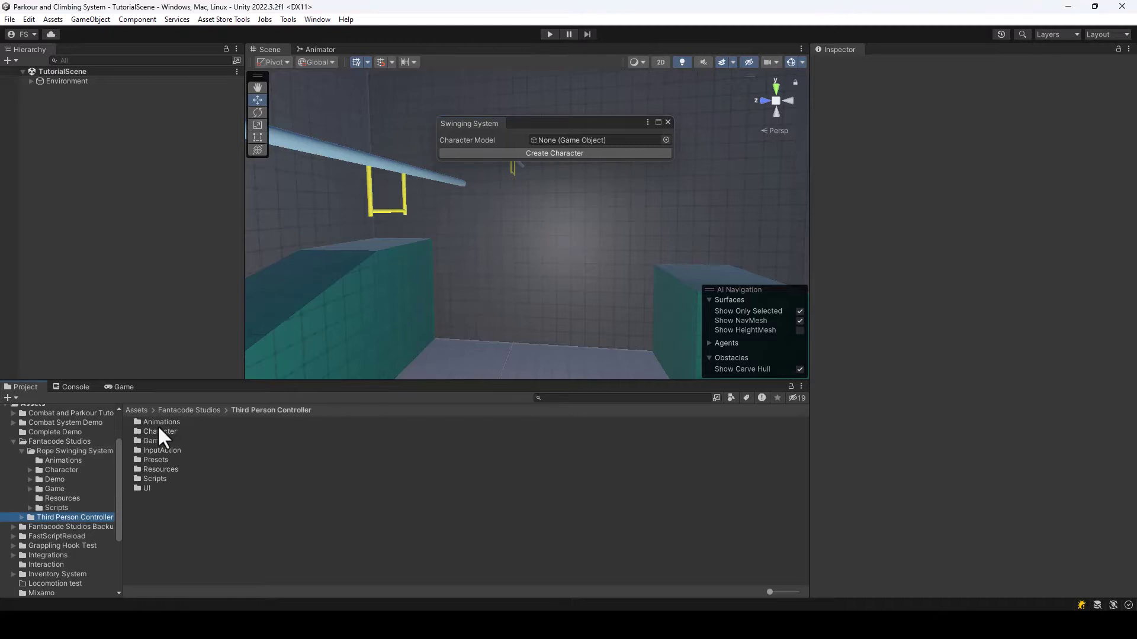
{"action": "double_click", "coordinate": [155, 431]}
{"action": "double_click", "coordinate": [147, 422]}
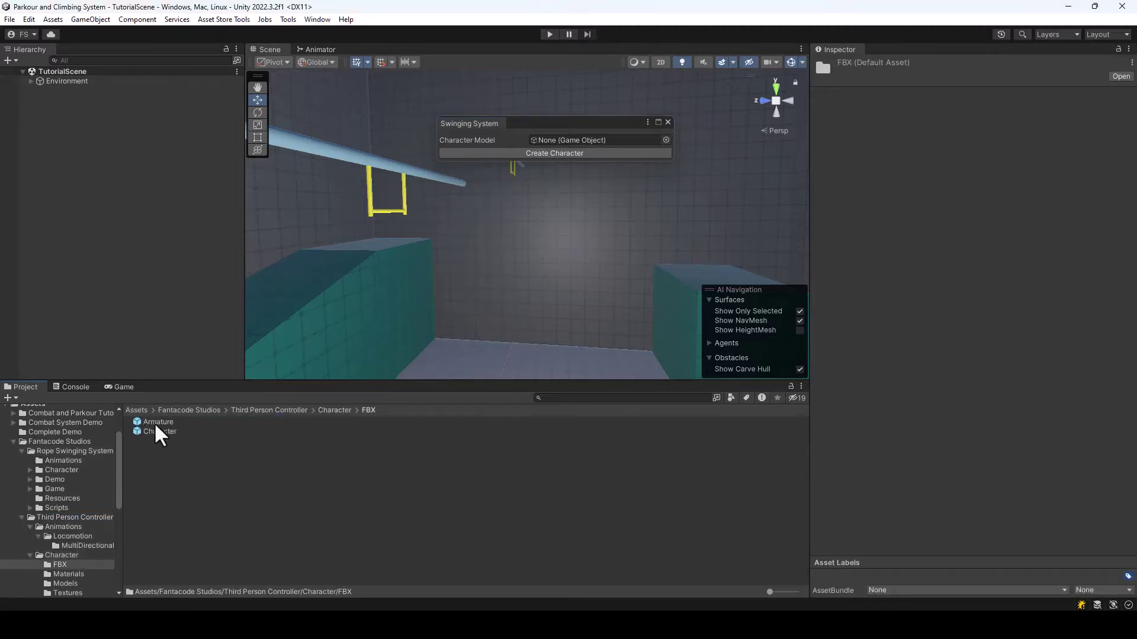
{"action": "left_click_drag", "start_coordinate": [150, 421], "coordinate": [588, 149]}
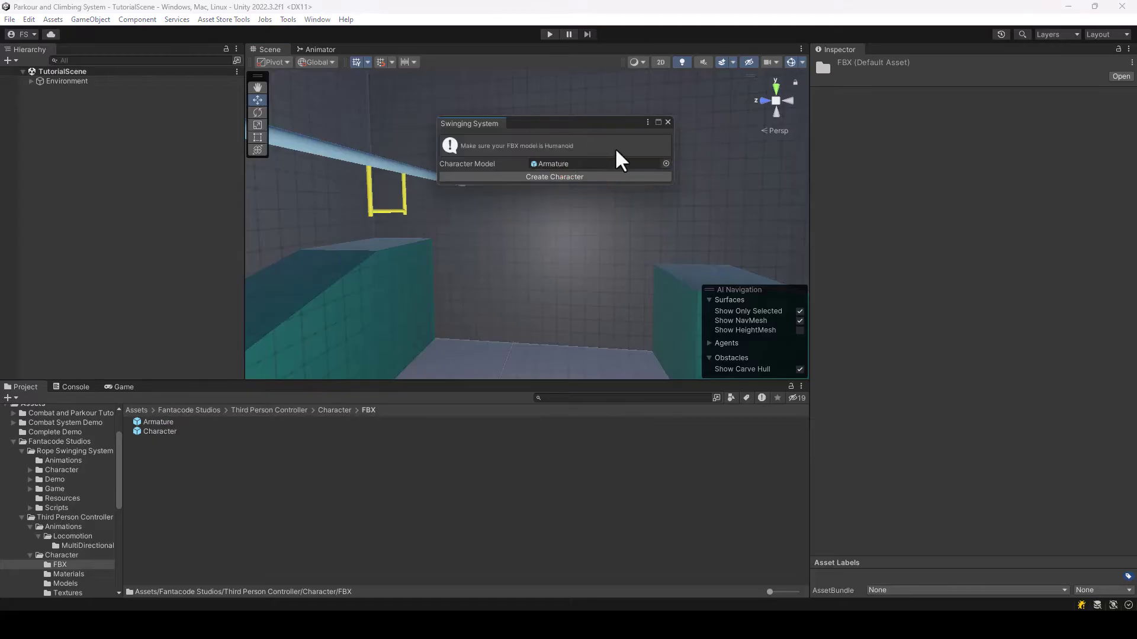
{"action": "left_click", "coordinate": [559, 177]}
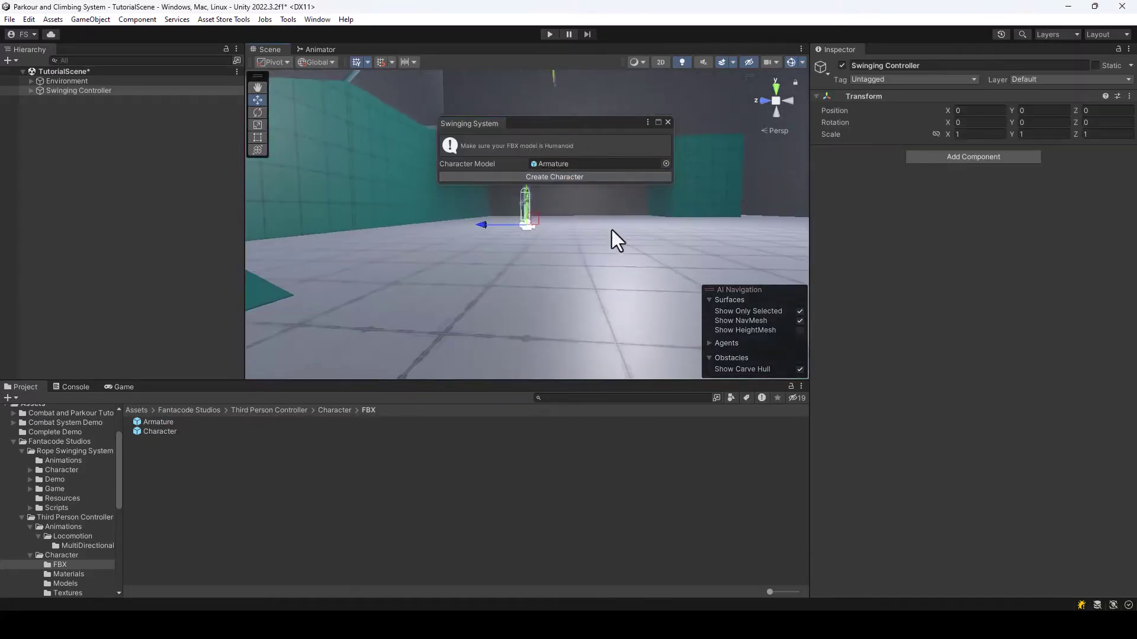
{"action": "left_click", "coordinate": [667, 122]}
{"action": "right_click_drag", "start_coordinate": [651, 160], "coordinate": [531, 154]}
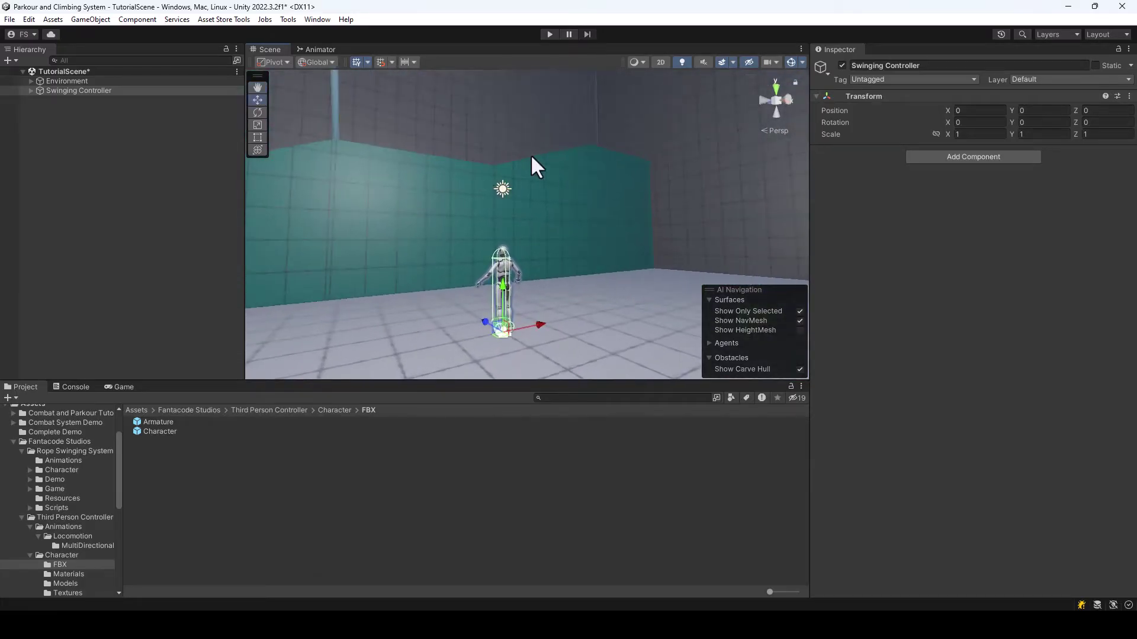
Play-test the scene by running the new character around the room and looking up at the hanging bars, and stop play mode
{"action": "left_click", "coordinate": [549, 34]}
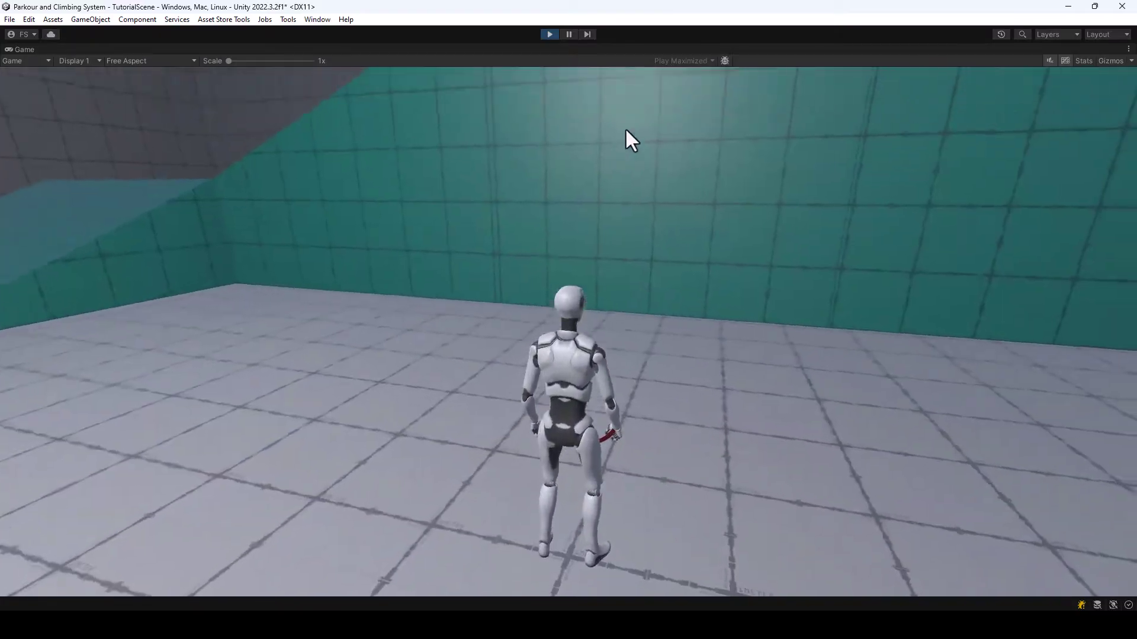
{"action": "key", "text": "w"}
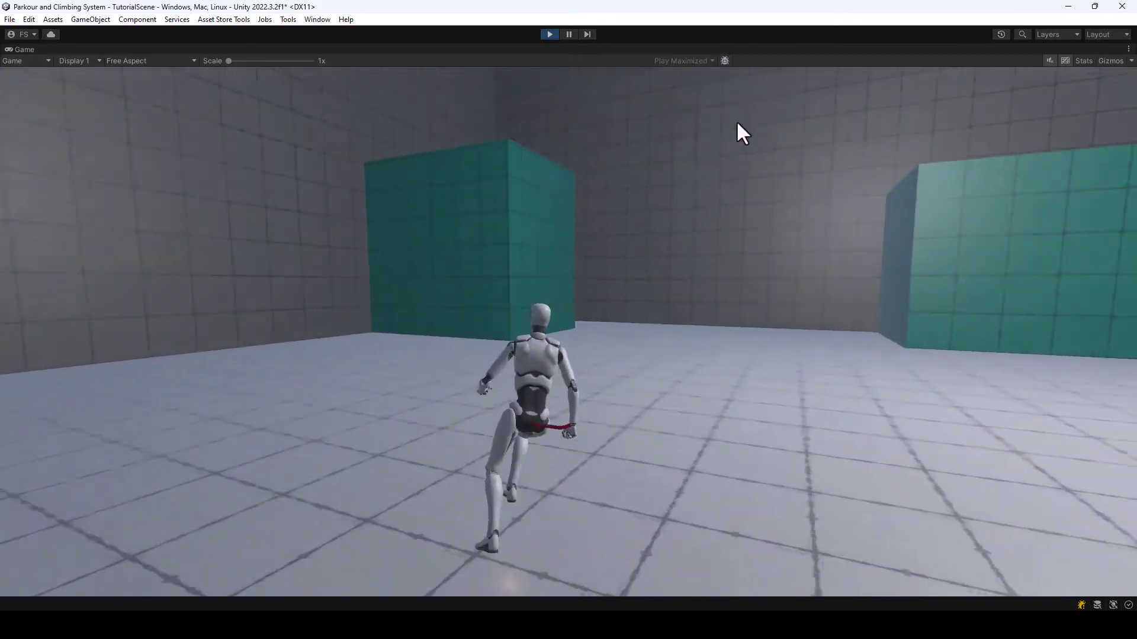
{"action": "key", "text": "d"}
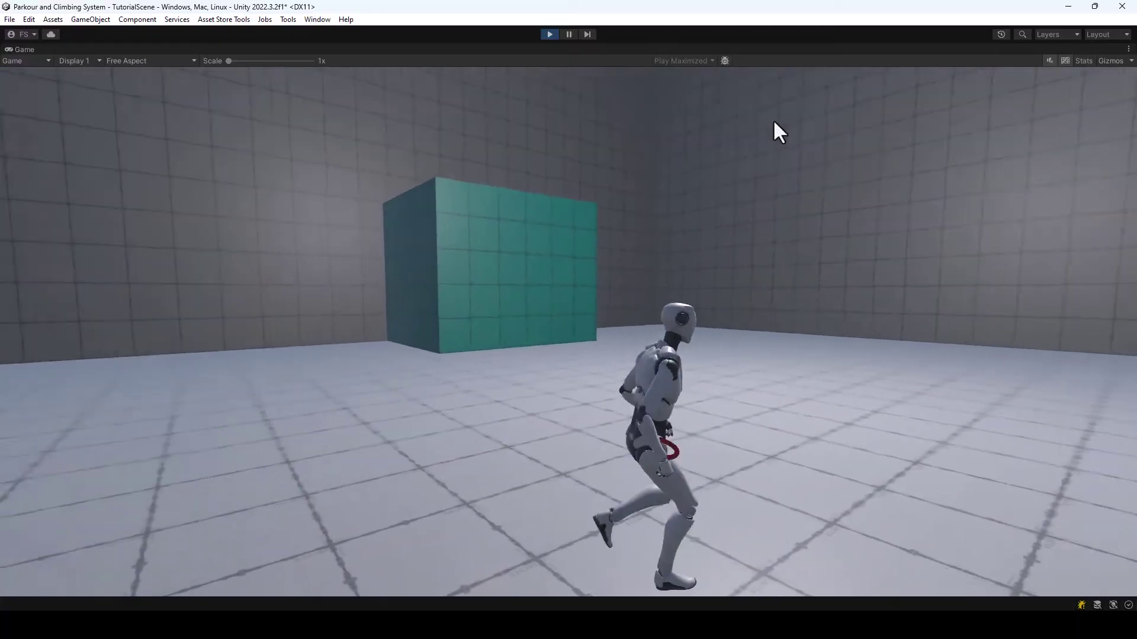
{"action": "key", "text": "w"}
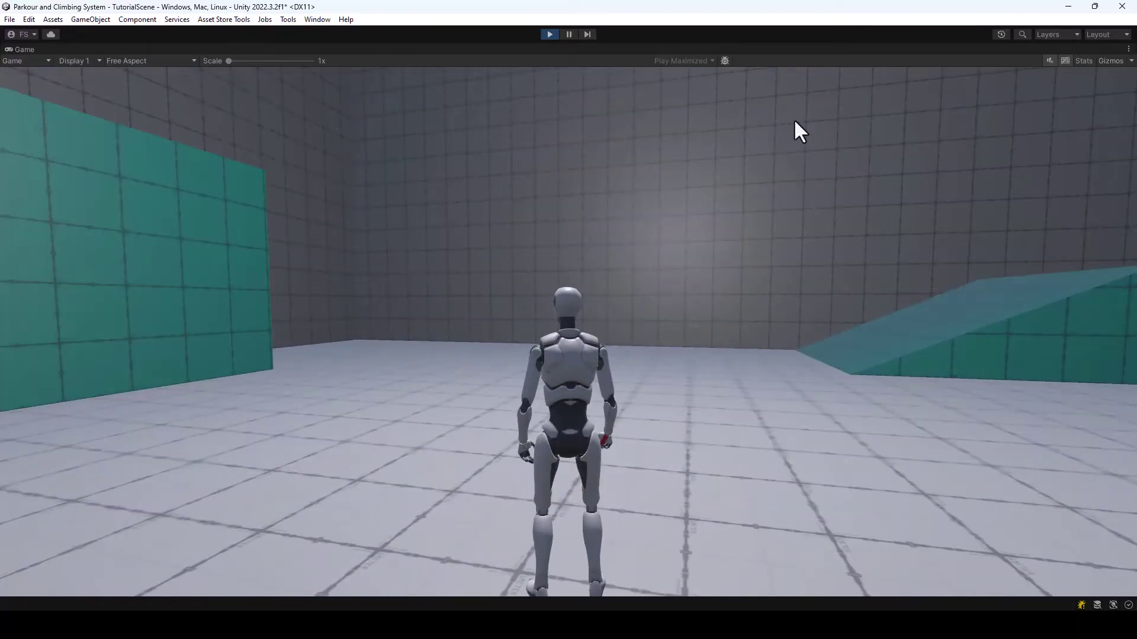
{"action": "key", "text": "w"}
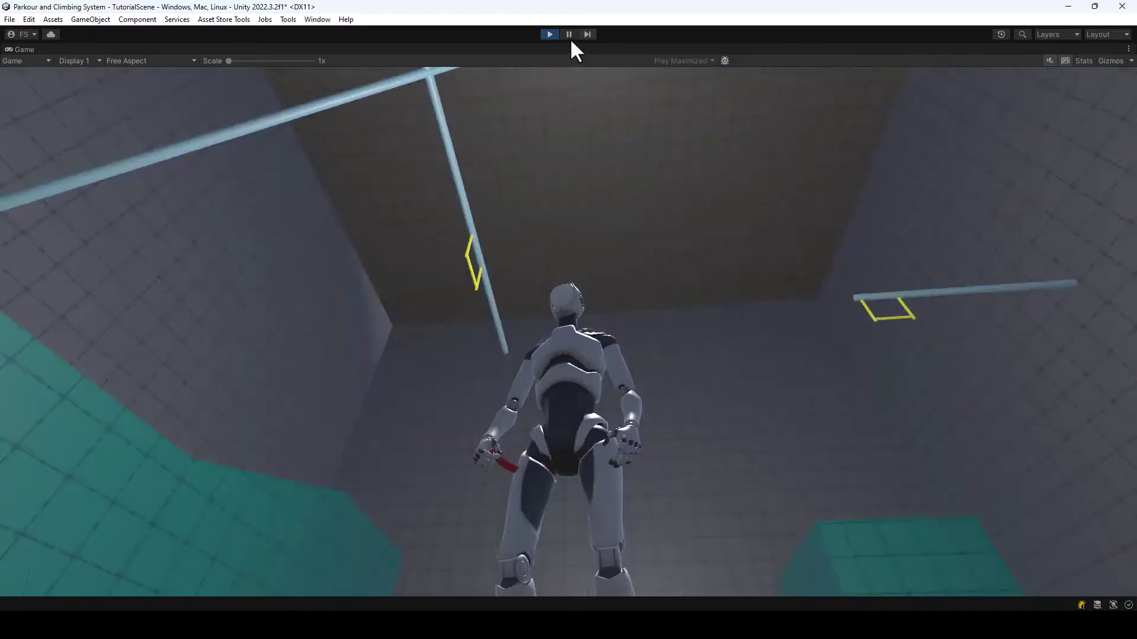
{"action": "left_click", "coordinate": [550, 34]}
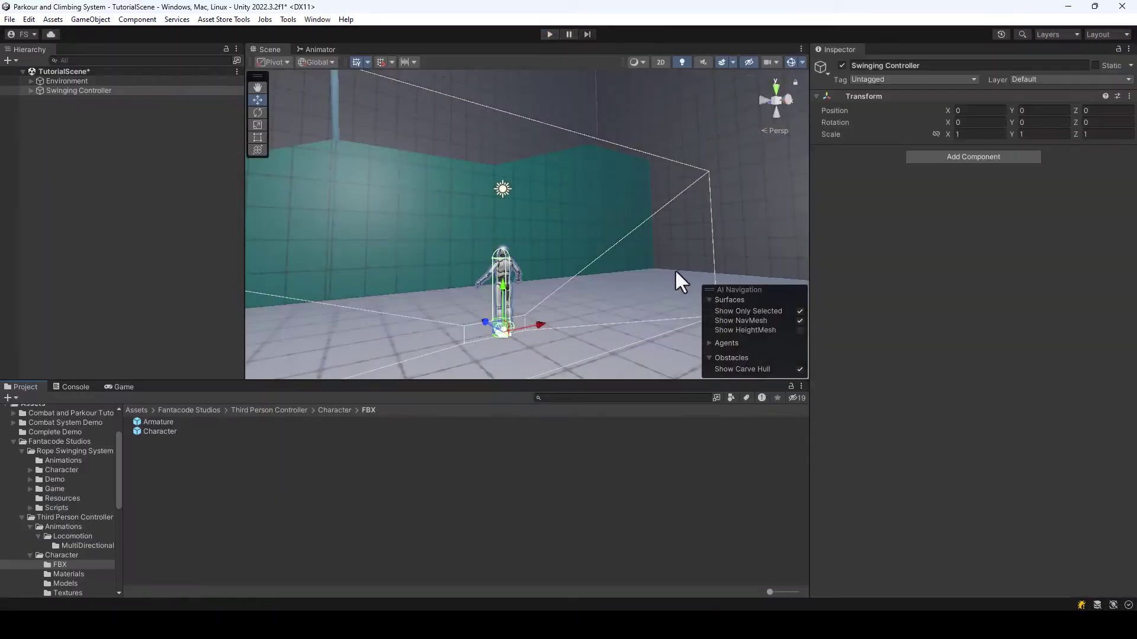
Add the Swing Ledge component to Cylinder (2), the horizontal yellow bar of the Hook Object under the long beam
{"action": "mouse_move", "coordinate": [677, 279]}
{"action": "right_mouse_down"}
{"action": "mouse_move", "coordinate": [612, 197]}
{"action": "mouse_move", "coordinate": [622, 135]}
{"action": "mouse_move", "coordinate": [651, 86]}
{"action": "mouse_move", "coordinate": [787, 193]}
{"action": "mouse_move", "coordinate": [712, 241]}
{"action": "mouse_move", "coordinate": [650, 241]}
{"action": "mouse_move", "coordinate": [773, 230]}
{"action": "mouse_move", "coordinate": [780, 241]}
{"action": "mouse_move", "coordinate": [766, 254]}
{"action": "mouse_move", "coordinate": [565, 292]}
{"action": "right_mouse_up"}
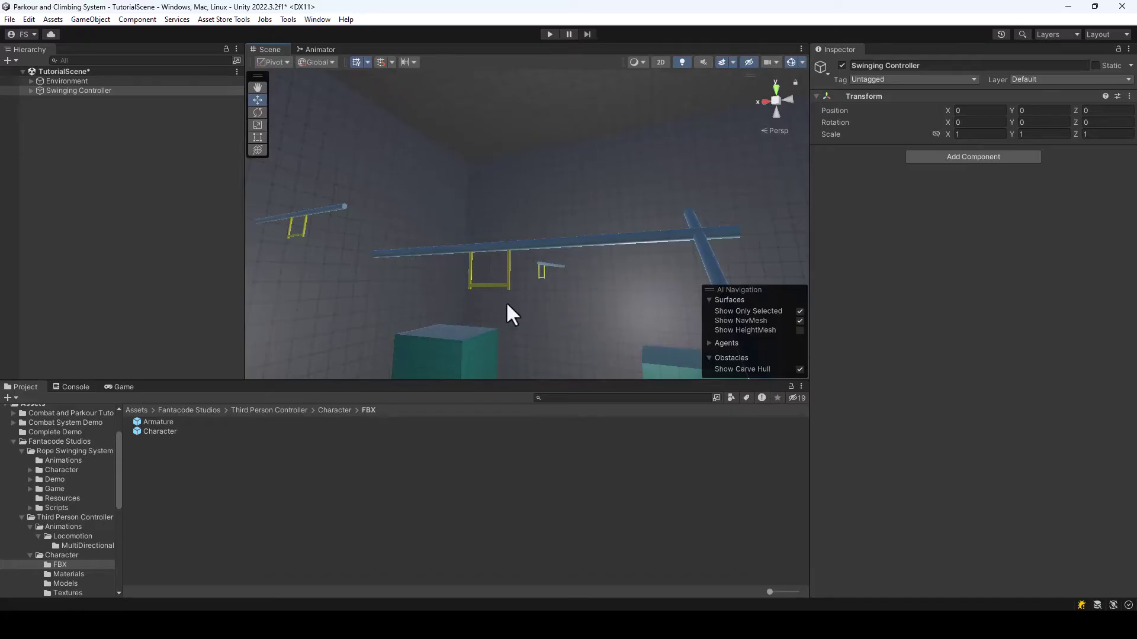
{"action": "left_click", "coordinate": [482, 284]}
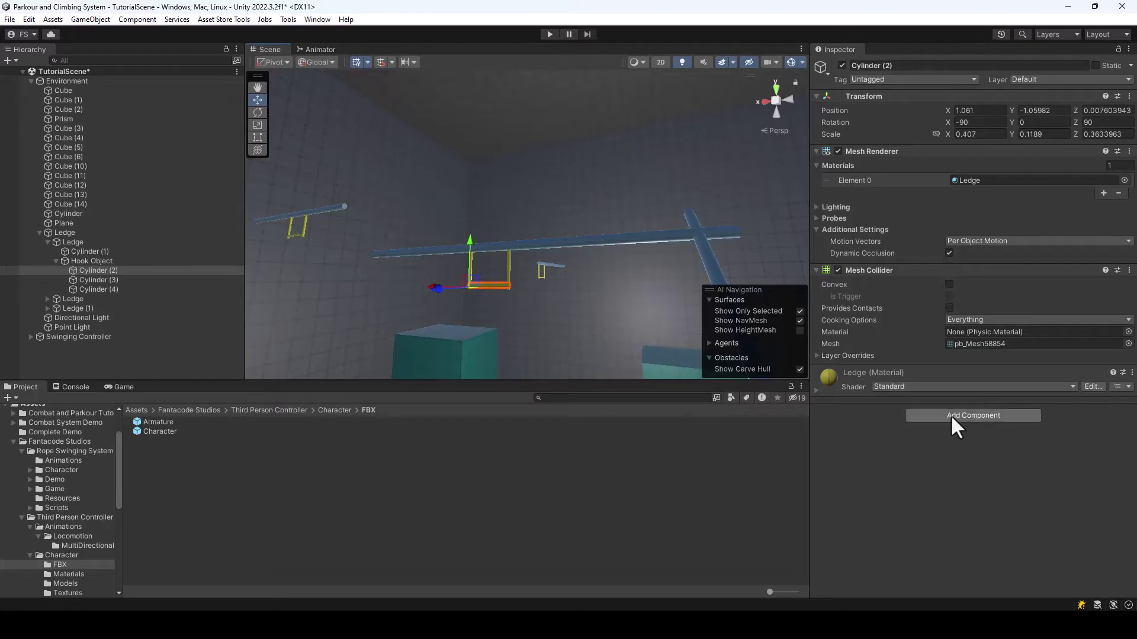
{"action": "left_click", "coordinate": [978, 416]}
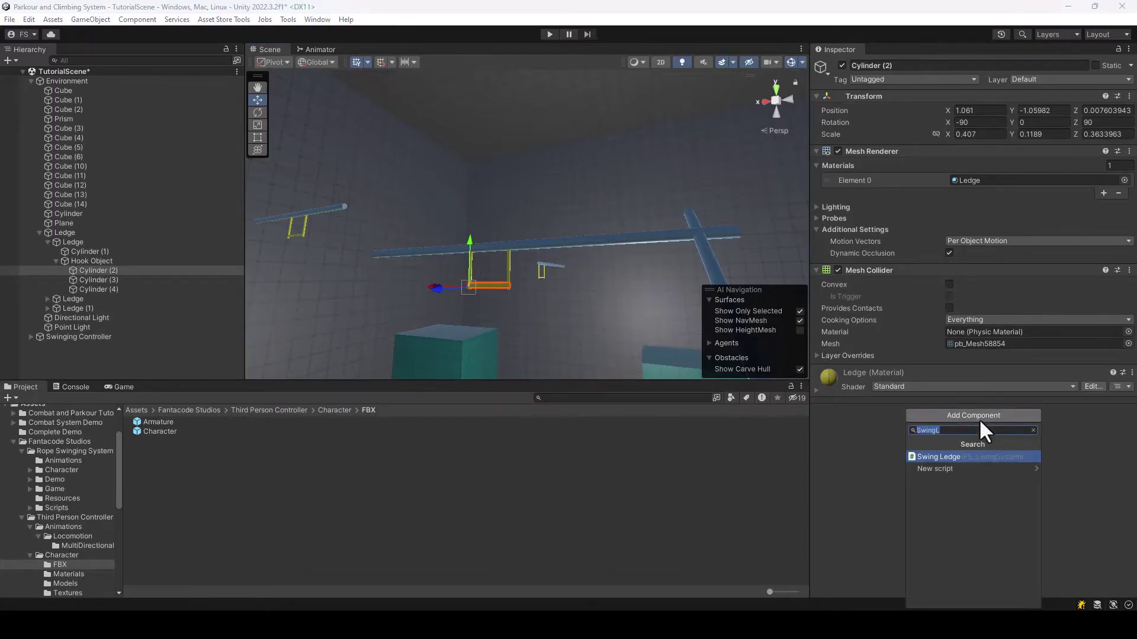
{"action": "type", "text": "Ai"}
{"action": "key", "text": "BackSpace"}
{"action": "key", "text": "BackSpace"}
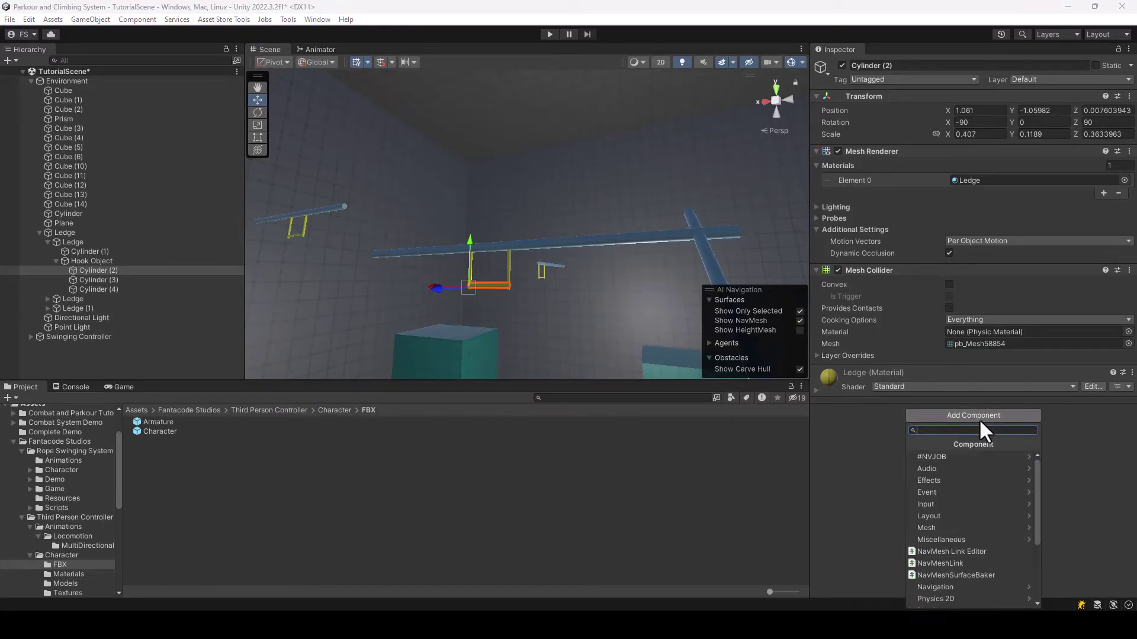
{"action": "type", "text": "Swing"}
{"action": "key", "text": "Down"}
{"action": "key", "text": "Return"}
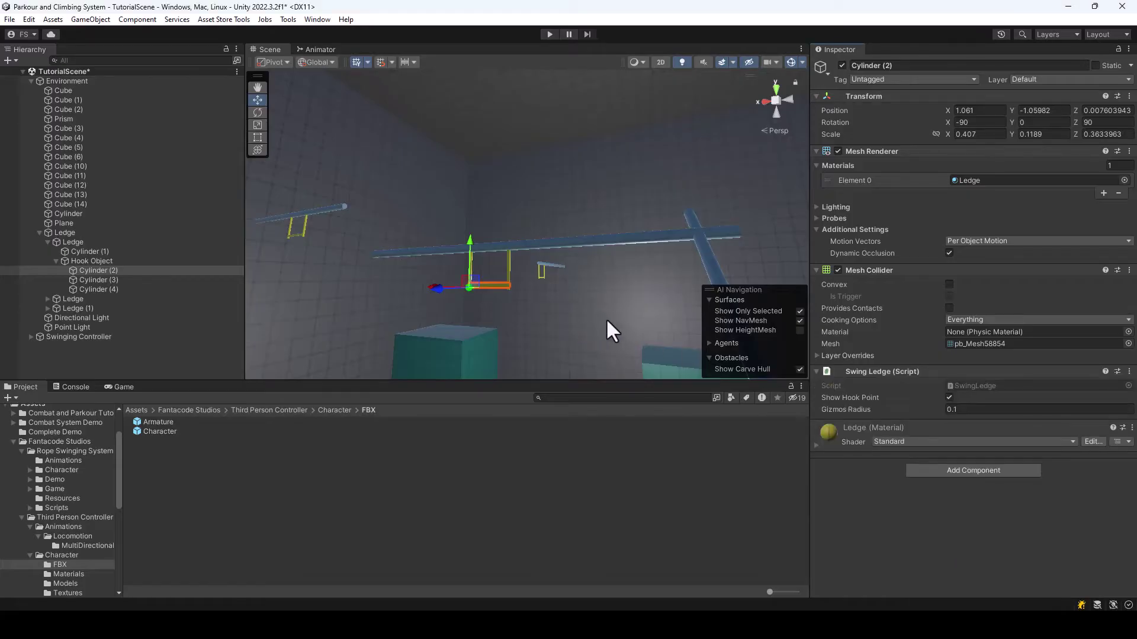
Move the green swing hook point from the end of the yellow bar to the middle of the bar
{"action": "right_click_drag", "start_coordinate": [607, 321], "coordinate": [663, 336]}
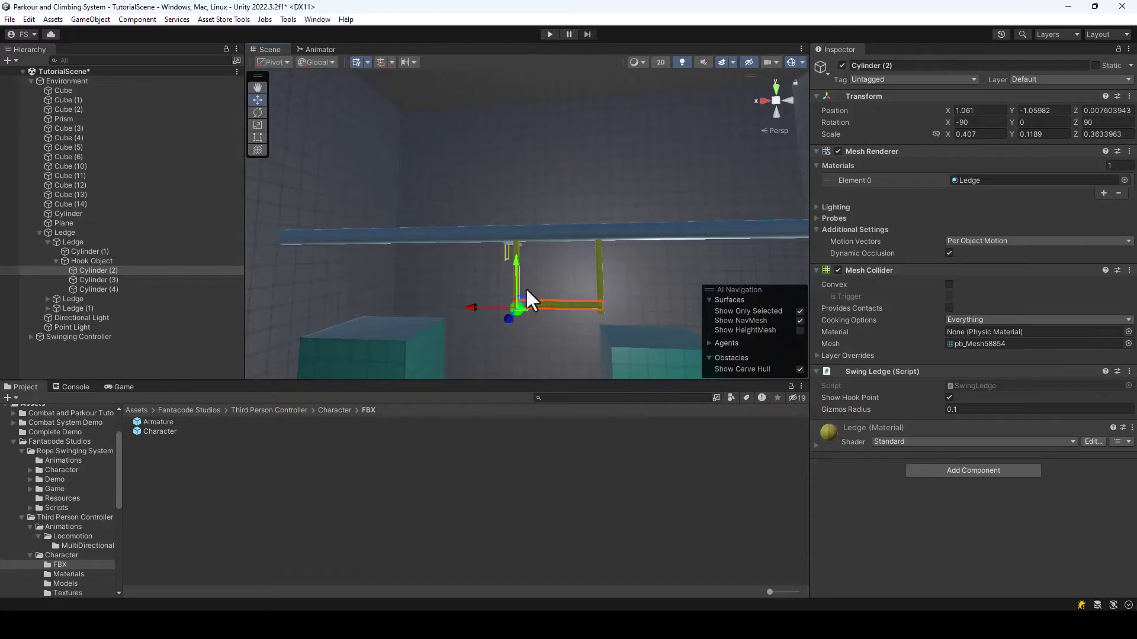
{"action": "right_click_drag", "start_coordinate": [496, 340], "coordinate": [550, 324]}
{"action": "left_click_drag", "start_coordinate": [452, 330], "coordinate": [487, 338]}
{"action": "key", "text": "ctrl+z"}
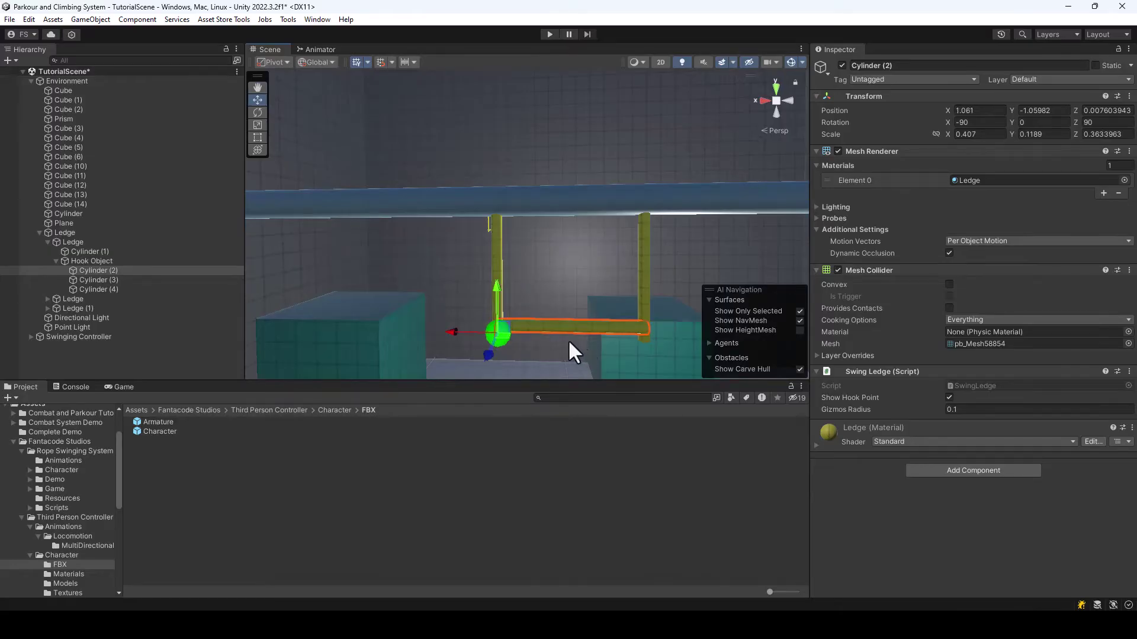
{"action": "right_click_drag", "start_coordinate": [567, 339], "coordinate": [592, 360]}
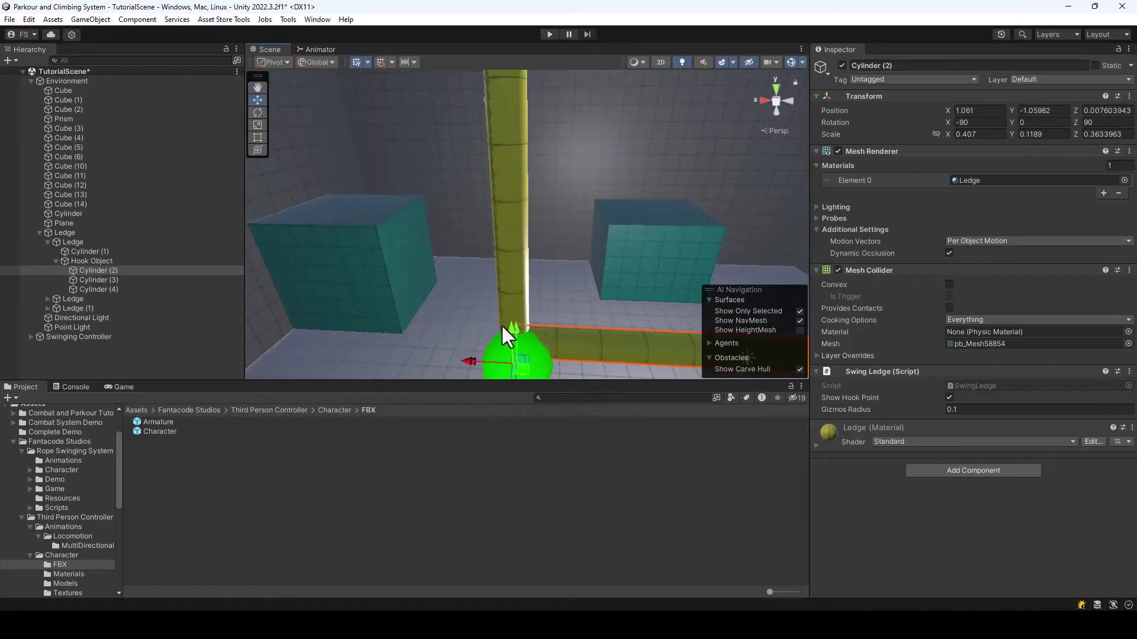
{"action": "scroll", "coordinate": [574, 292], "scroll_direction": "down", "scroll_amount": 2}
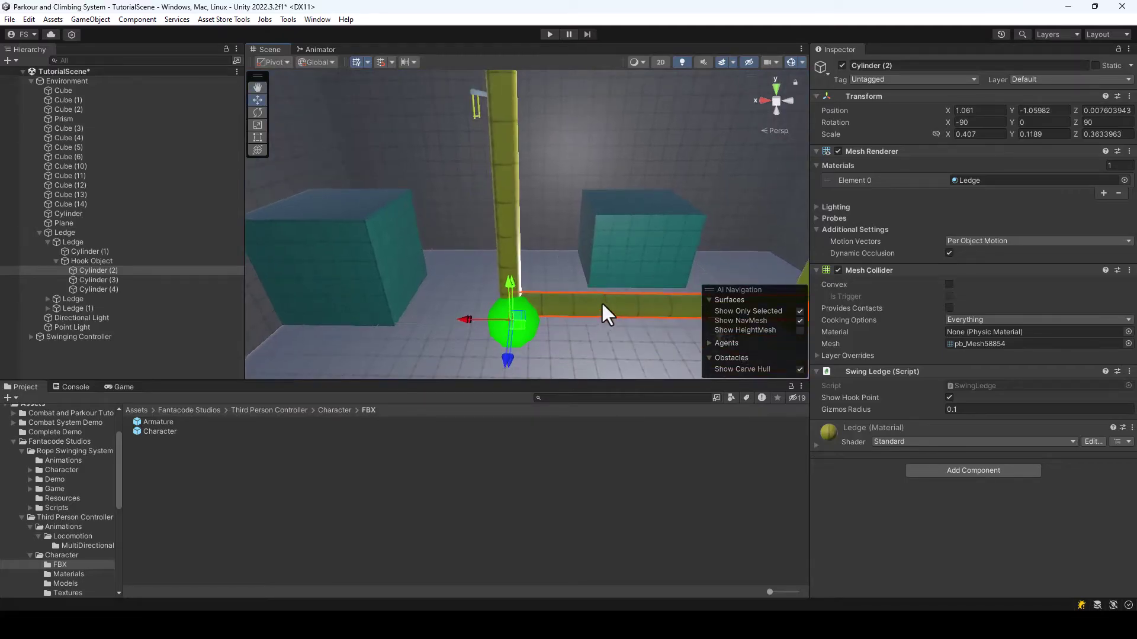
{"action": "right_click_drag", "start_coordinate": [487, 314], "coordinate": [535, 315]}
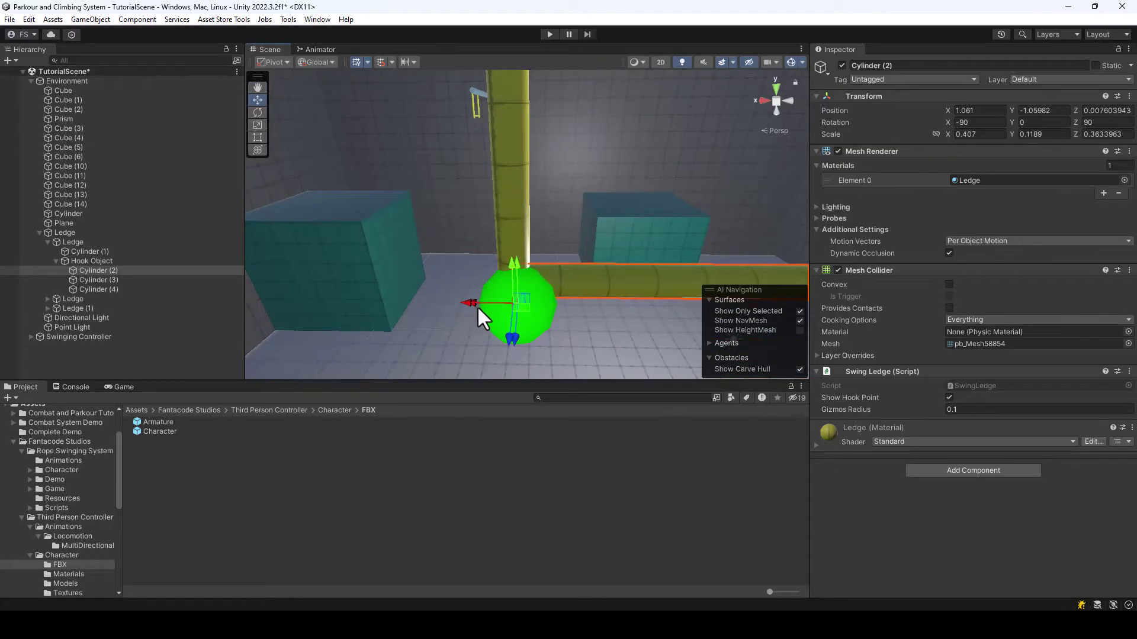
{"action": "left_click_drag", "start_coordinate": [477, 305], "coordinate": [688, 301]}
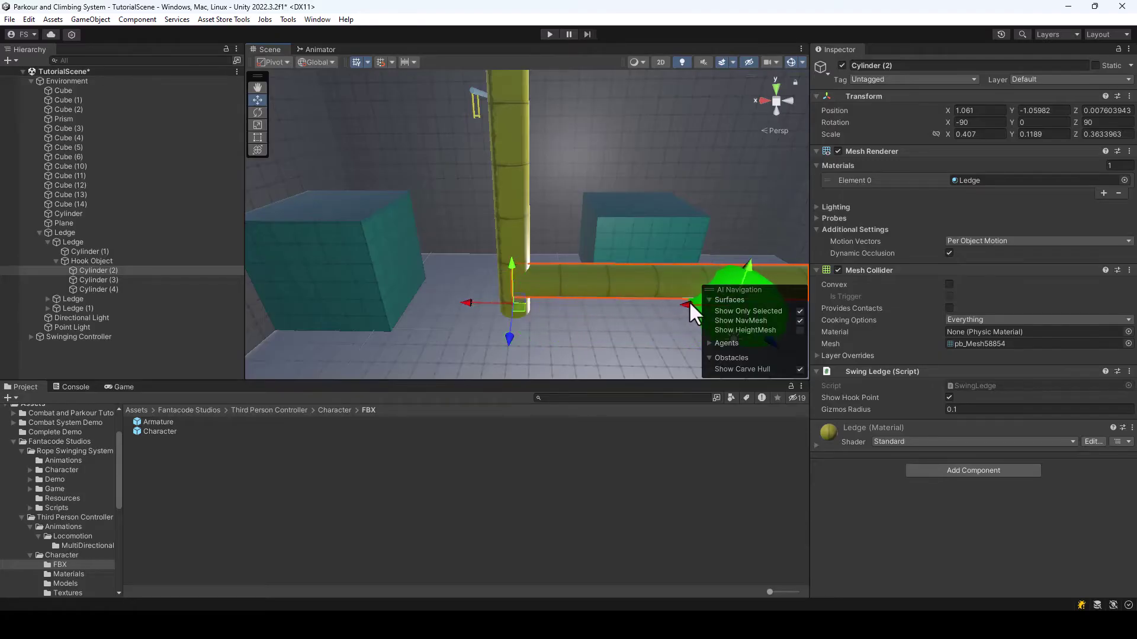
{"action": "right_click_drag", "start_coordinate": [688, 301], "coordinate": [644, 253]}
{"action": "left_click_drag", "start_coordinate": [552, 250], "coordinate": [548, 239]}
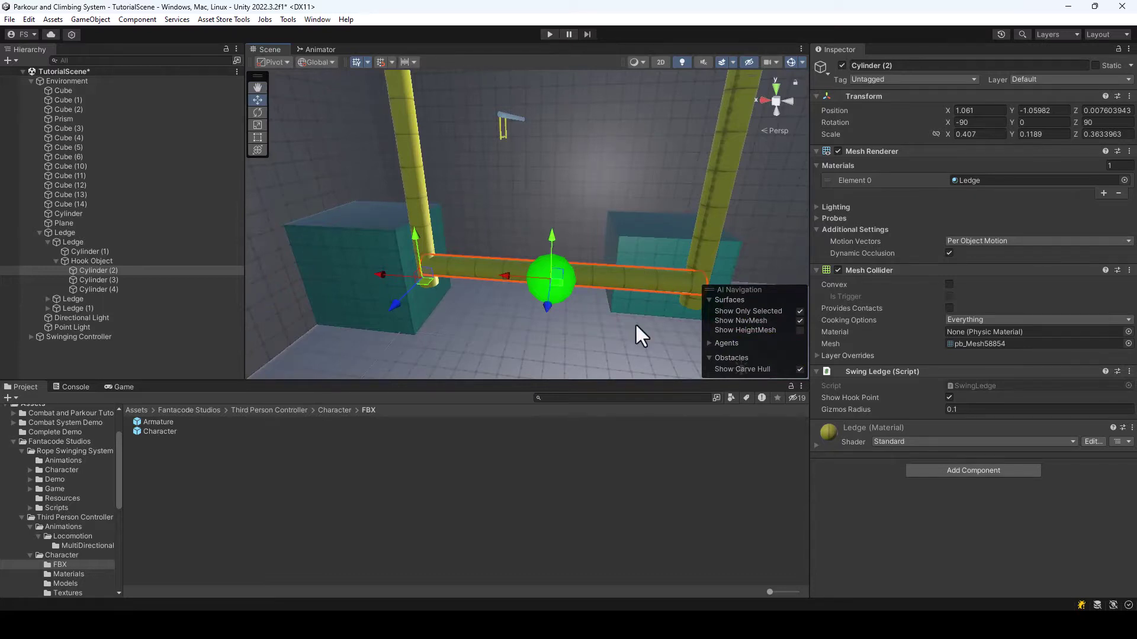
Move the Swinging Controller onto the teal platform at about X 0.61, Y 5.48, Z 8.20 and set its Y rotation to 180
{"action": "right_click_drag", "start_coordinate": [591, 246], "coordinate": [888, 456]}
{"action": "left_click", "coordinate": [79, 337]}
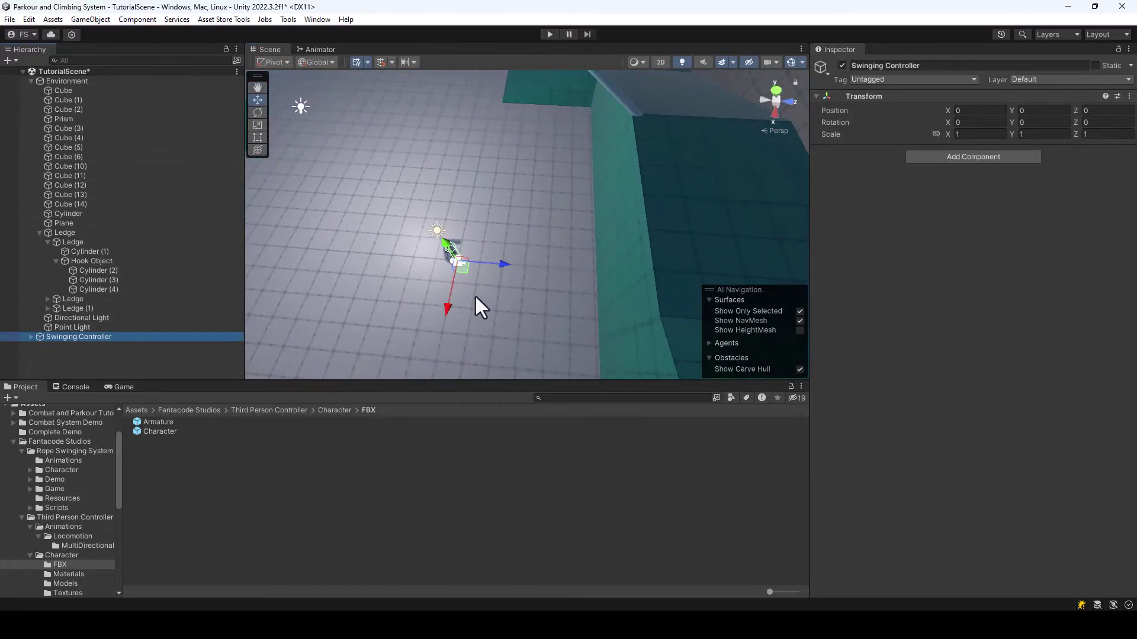
{"action": "left_click_drag", "start_coordinate": [455, 264], "coordinate": [736, 231]}
{"action": "right_click_drag", "start_coordinate": [736, 231], "coordinate": [600, 244]}
{"action": "left_click", "coordinate": [1031, 122]}
{"action": "type", "text": "1"}
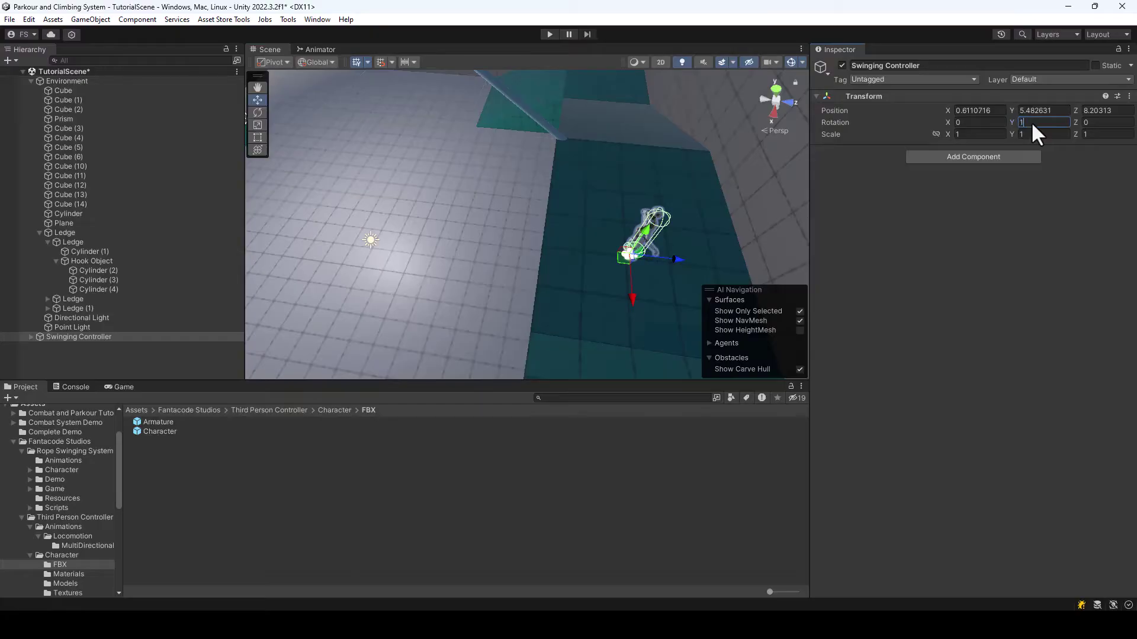
{"action": "type", "text": "80"}
{"action": "key", "text": "Return"}
{"action": "right_click_drag", "start_coordinate": [726, 205], "coordinate": [822, 71]}
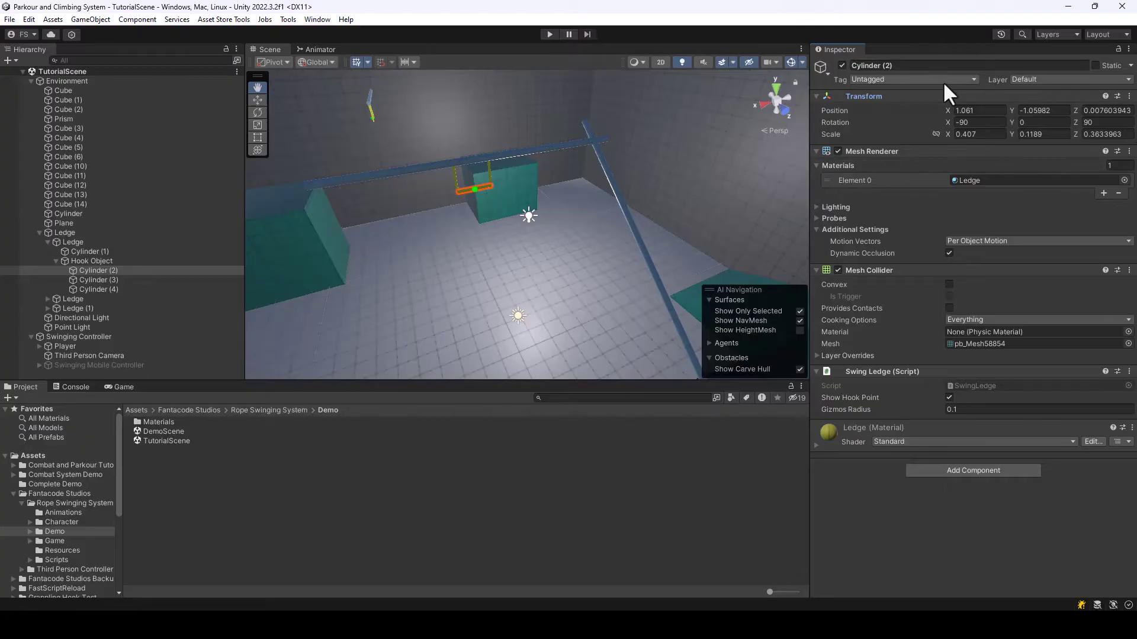
Check the layer choices for Cylinder (2) and for the Swing Ledge Layer in the Player's Environment Scanner, keeping Default for both
{"action": "left_click", "coordinate": [1063, 83]}
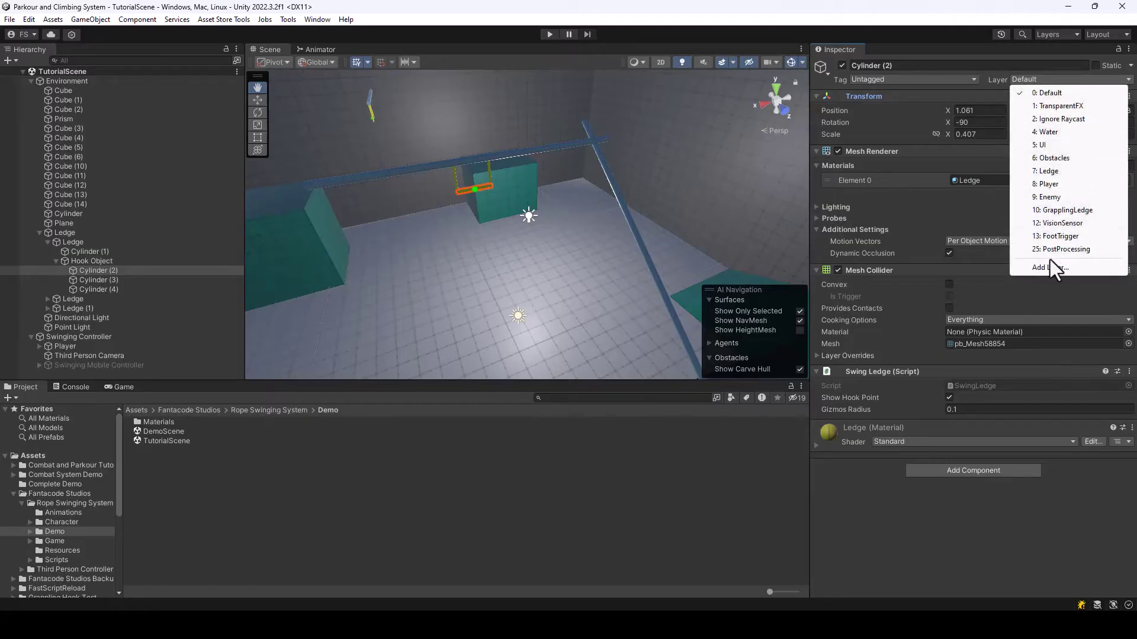
{"action": "left_click", "coordinate": [971, 87]}
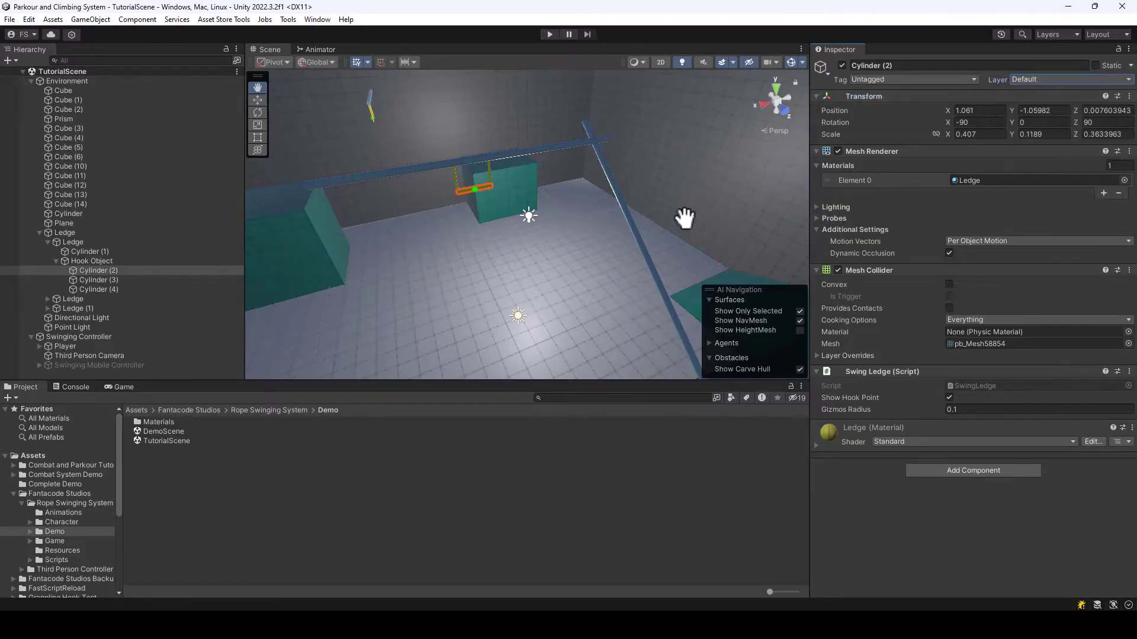
{"action": "left_click", "coordinate": [64, 347]}
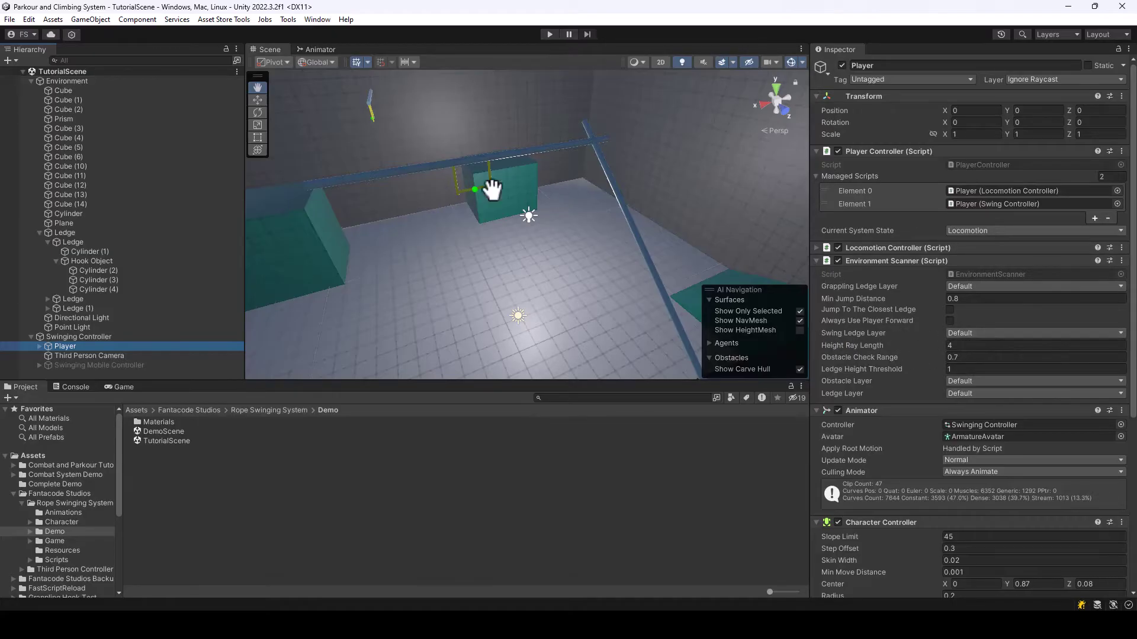
{"action": "left_click", "coordinate": [1071, 332]}
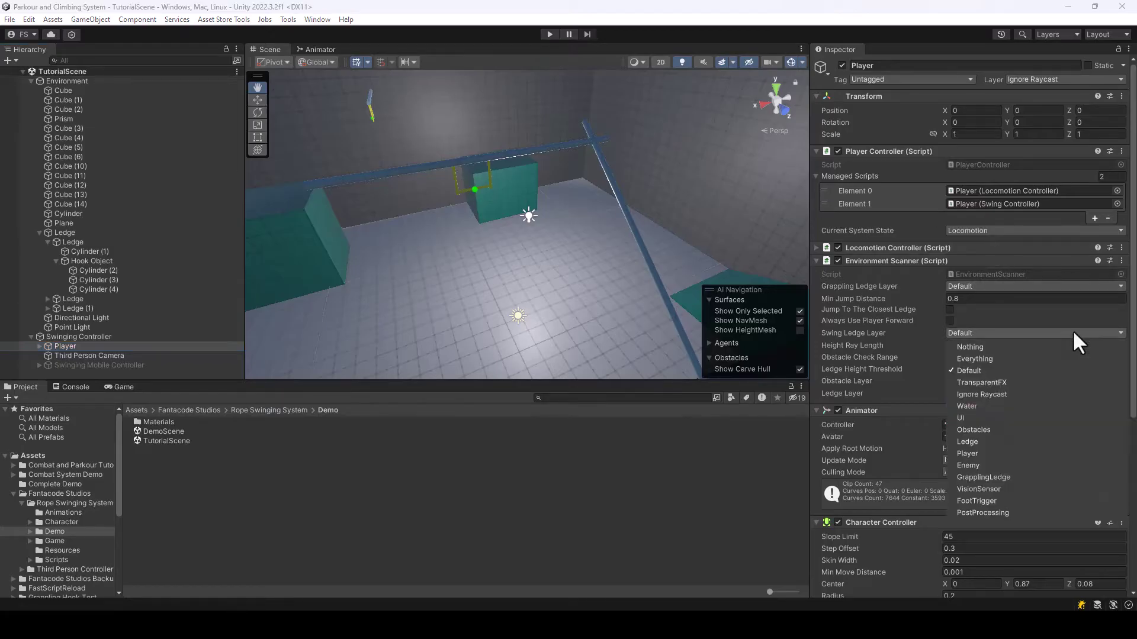
{"action": "left_click", "coordinate": [984, 330]}
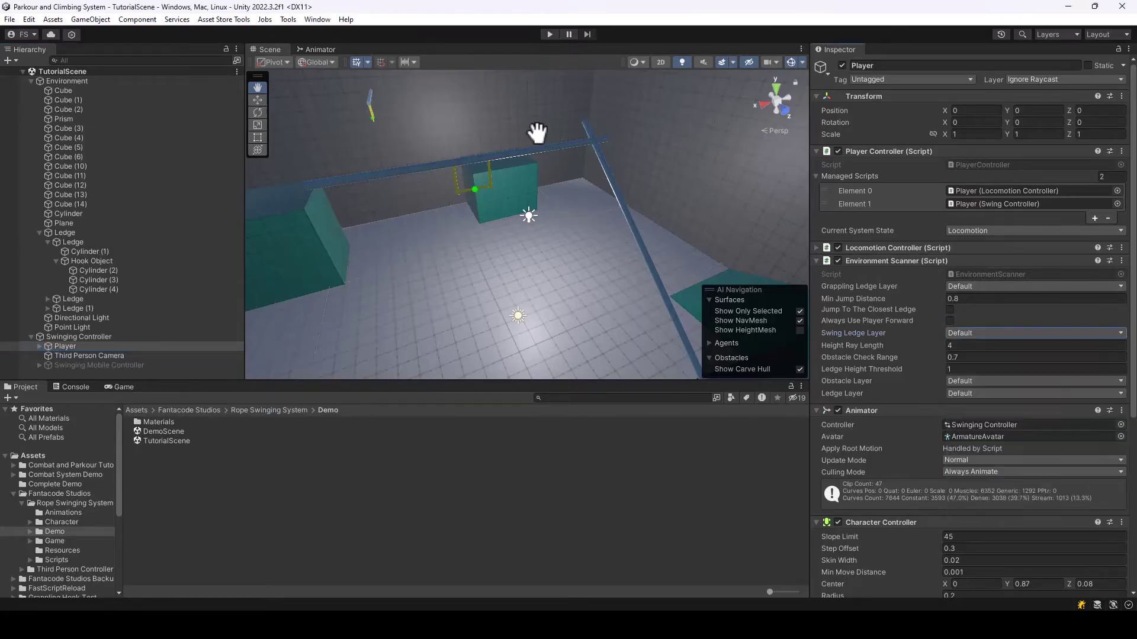
Play-test the rope swing on the yellow hook bars, and restore the maximized Game view to the normal layout with the scene still running
{"action": "key", "text": "ctrl+p"}
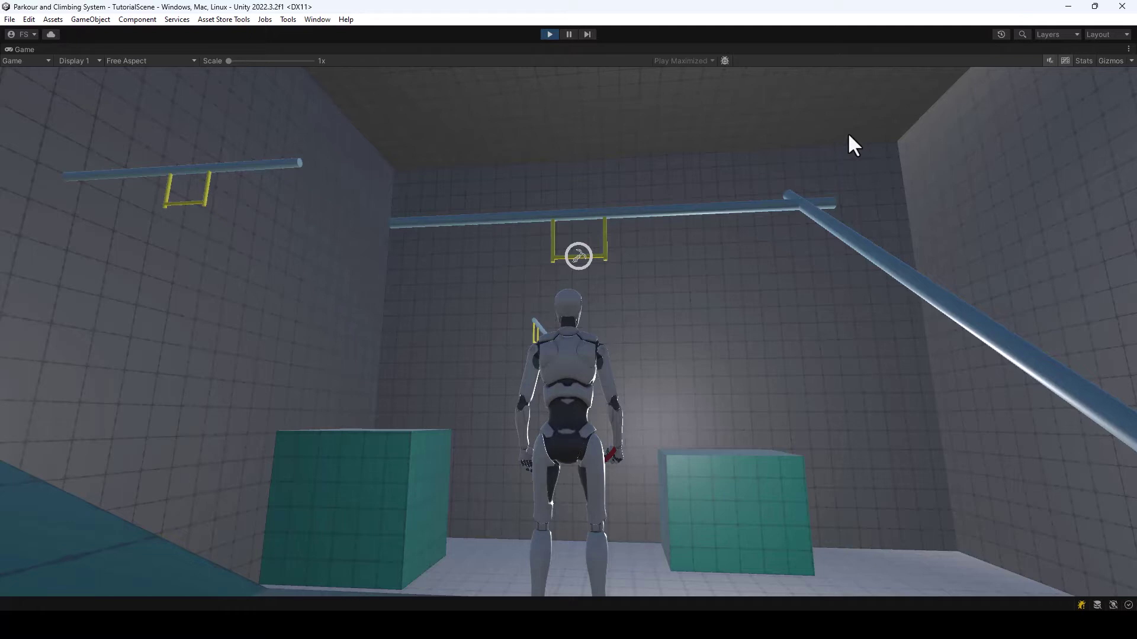
{"action": "key", "text": "f"}
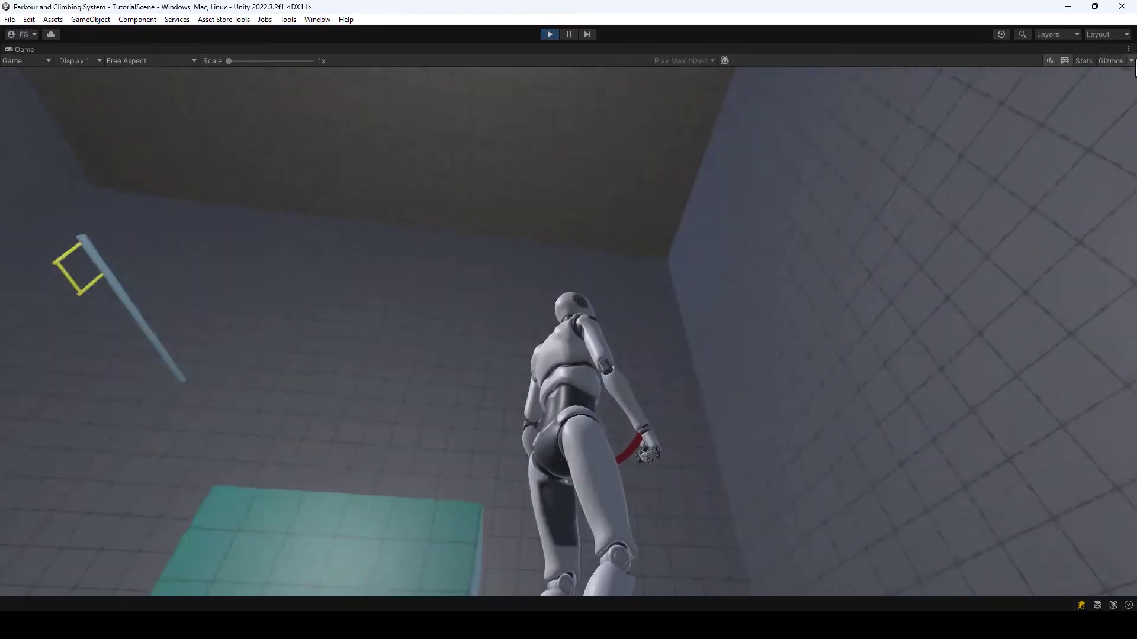
{"action": "left_click", "coordinate": [1129, 49]}
{"action": "left_click", "coordinate": [1019, 100]}
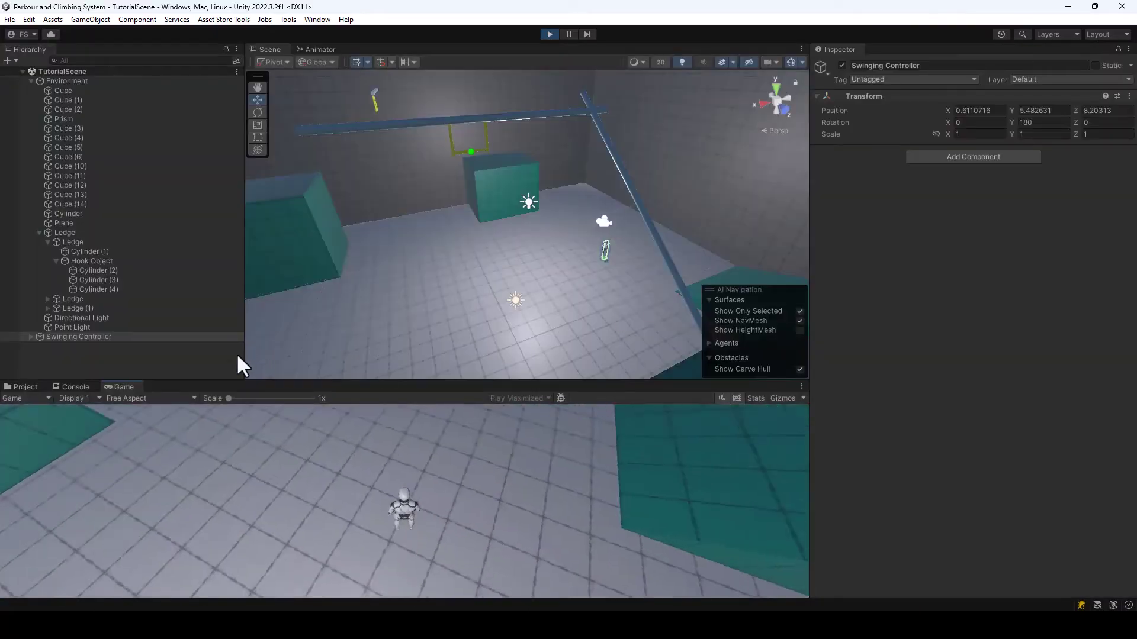
Review the General and Rope settings of the Player's Swing Controller
{"action": "left_click", "coordinate": [31, 337]}
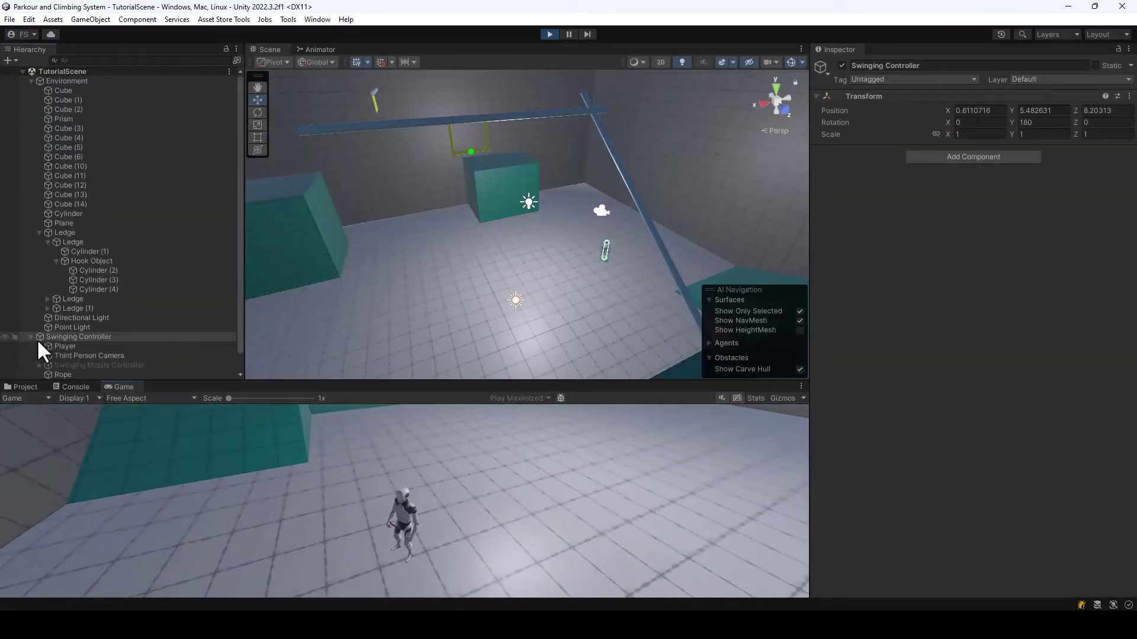
{"action": "left_click", "coordinate": [59, 346]}
{"action": "scroll", "coordinate": [1025, 372], "scroll_direction": "down", "scroll_amount": 5}
{"action": "scroll", "coordinate": [1033, 370], "scroll_direction": "down", "scroll_amount": 4}
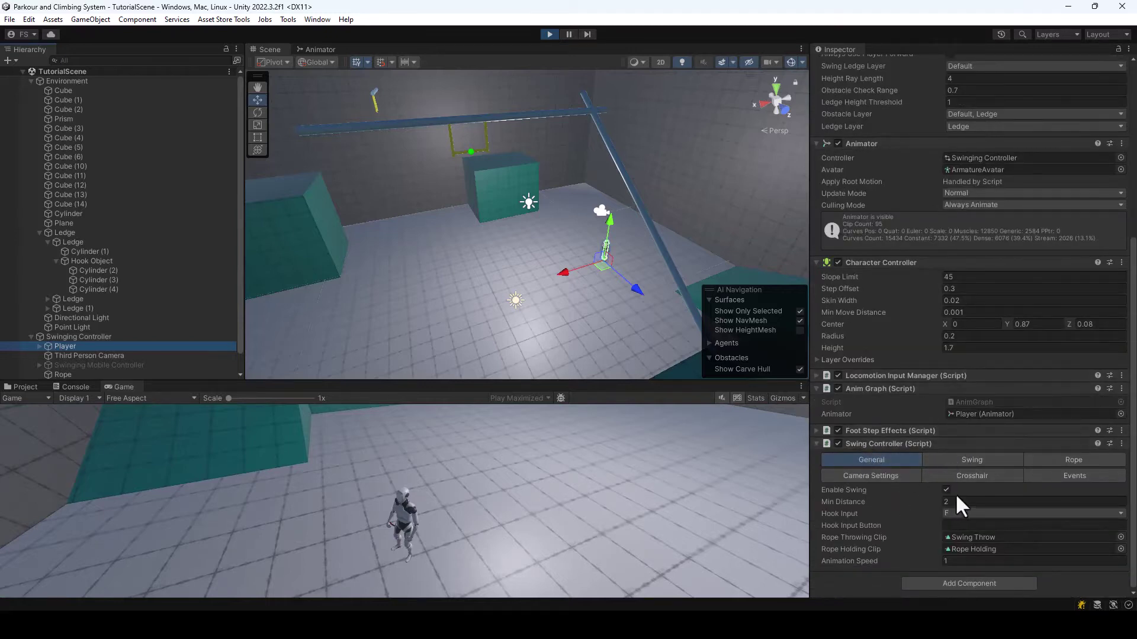
{"action": "left_click", "coordinate": [1090, 459]}
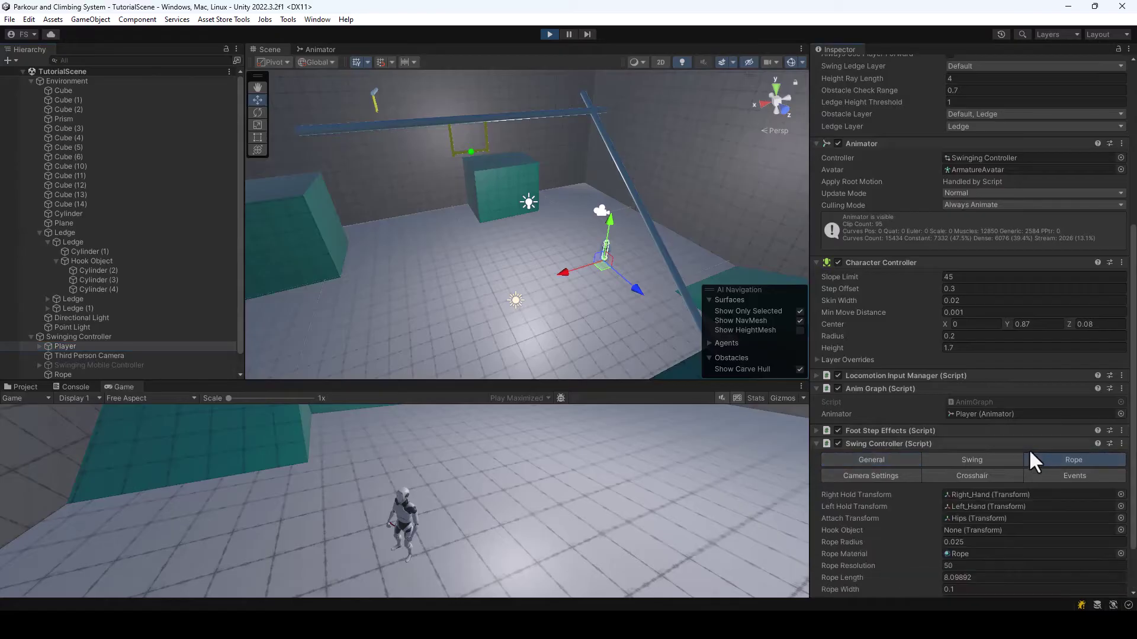
{"action": "scroll", "coordinate": [1028, 450], "scroll_direction": "down", "scroll_amount": 2}
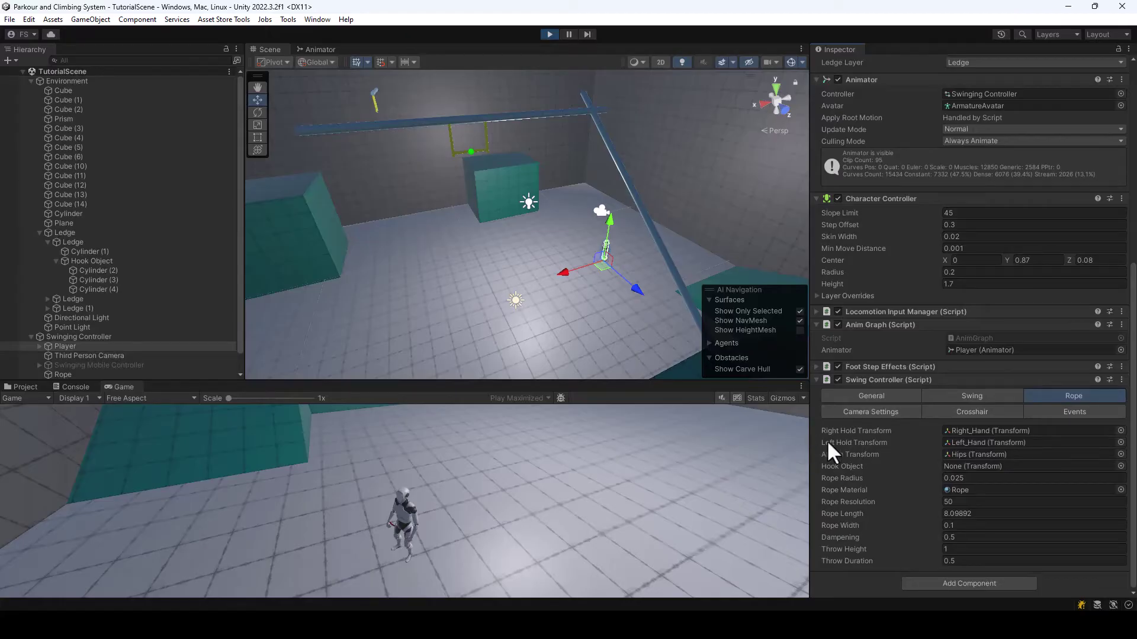
Locate the Right Hold Transform's Right_Hand bone in the Player's skeleton, inspect the character up close, and expand the bone's children
{"action": "left_click", "coordinate": [969, 430]}
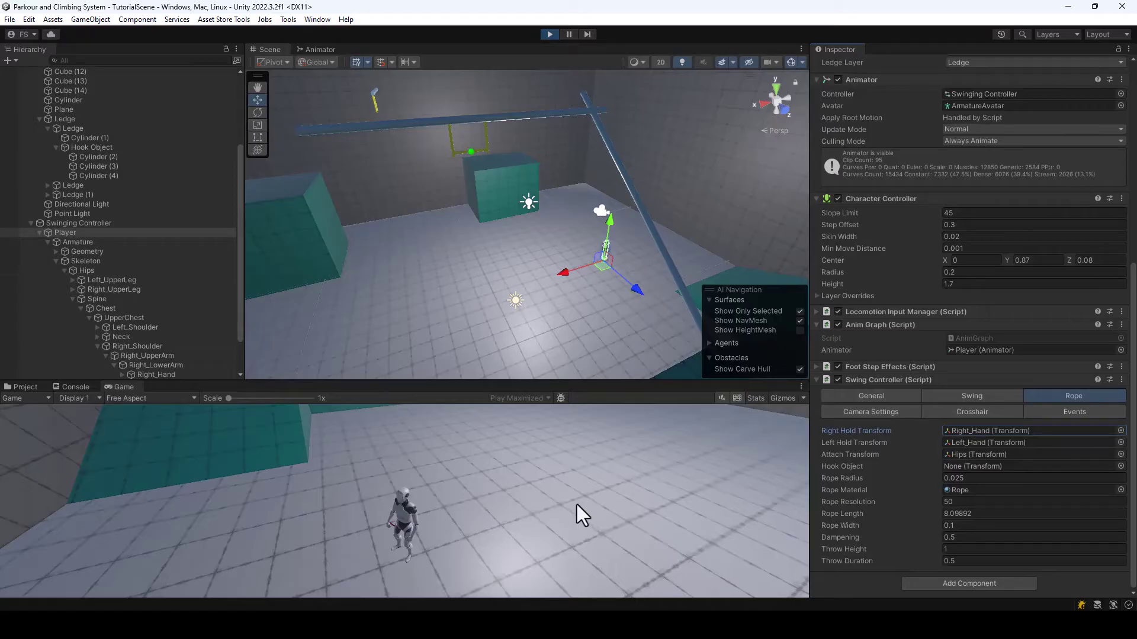
{"action": "left_click", "coordinate": [996, 432]}
{"action": "scroll", "coordinate": [183, 347], "scroll_direction": "down", "scroll_amount": 2}
{"action": "left_click", "coordinate": [536, 548]}
{"action": "key", "text": "w"}
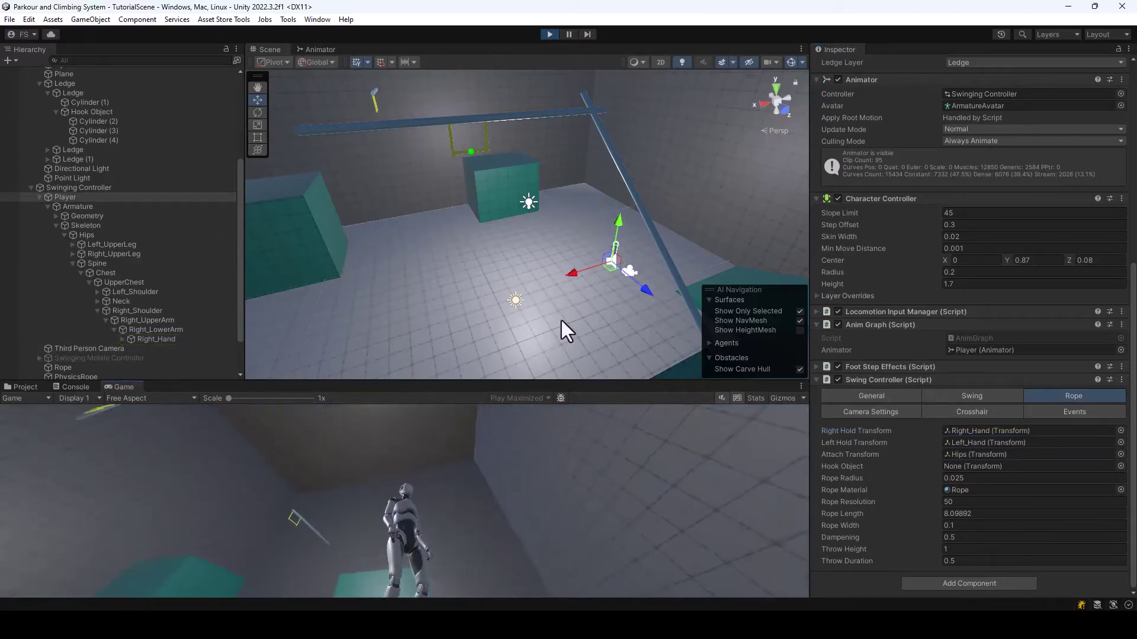
{"action": "key", "text": "w"}
{"action": "right_click_drag", "start_coordinate": [564, 325], "coordinate": [471, 310]}
{"action": "key", "text": "w"}
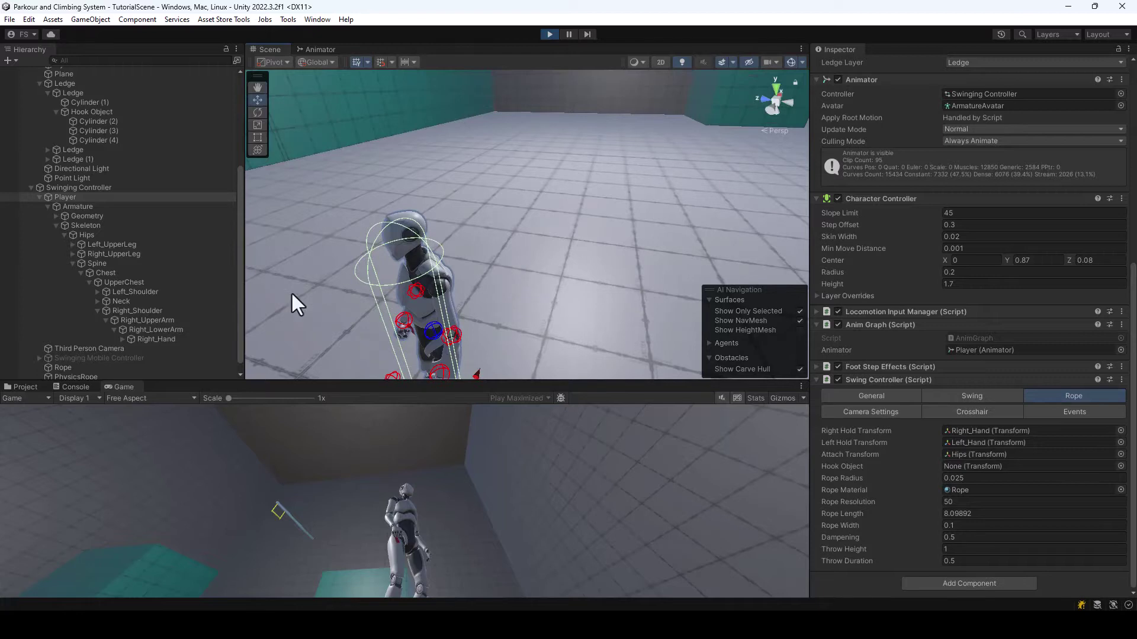
{"action": "left_click", "coordinate": [123, 339]}
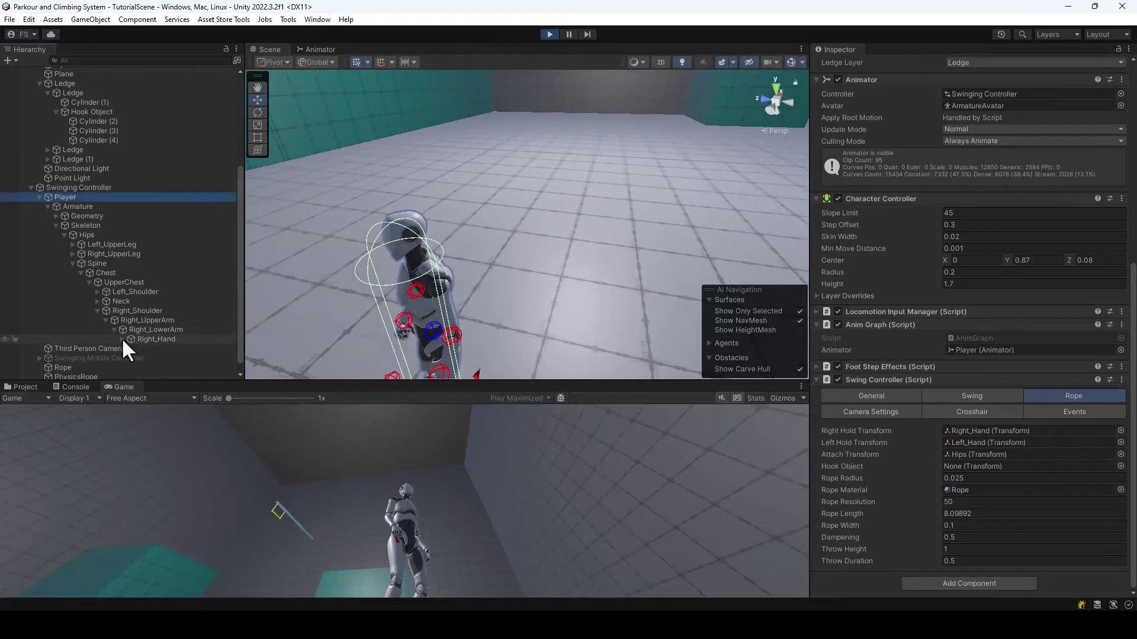
{"action": "scroll", "coordinate": [189, 302], "scroll_direction": "down", "scroll_amount": 2}
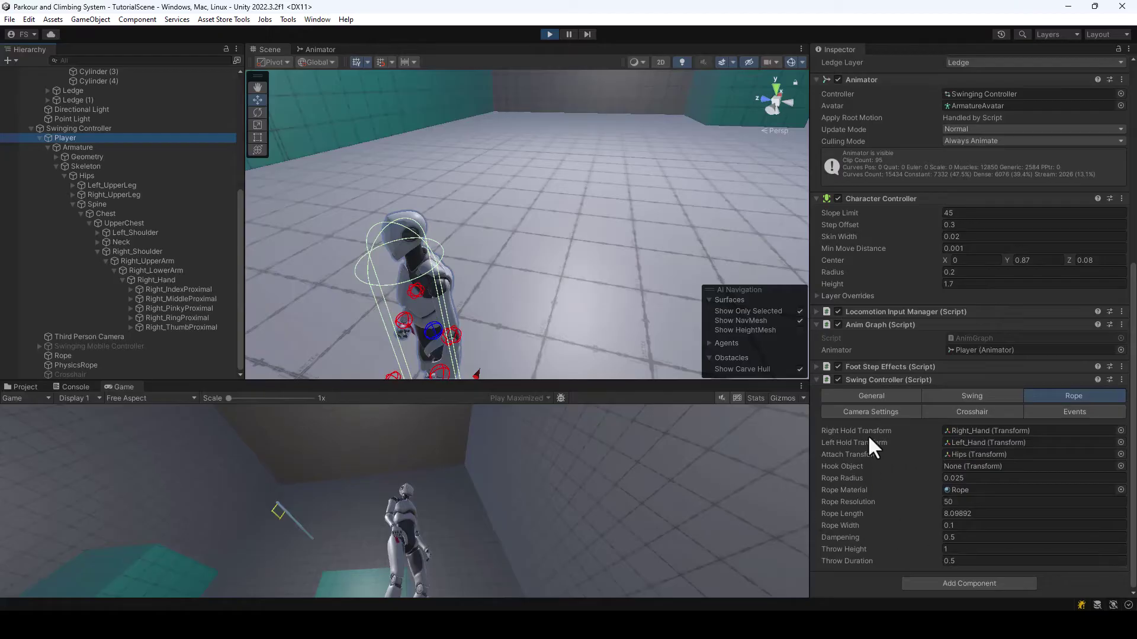
Stop play mode, create an empty child named Rope Hold Point under Right_Hand, and give it an orange diamond icon
{"action": "left_click", "coordinate": [548, 33]}
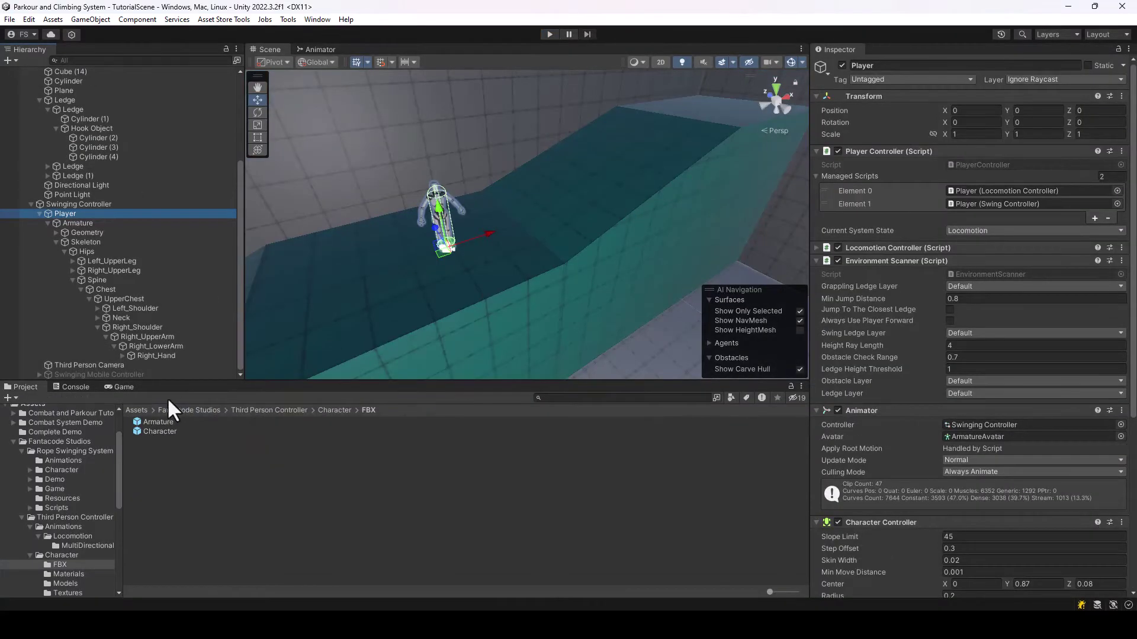
{"action": "double_click", "coordinate": [136, 354]}
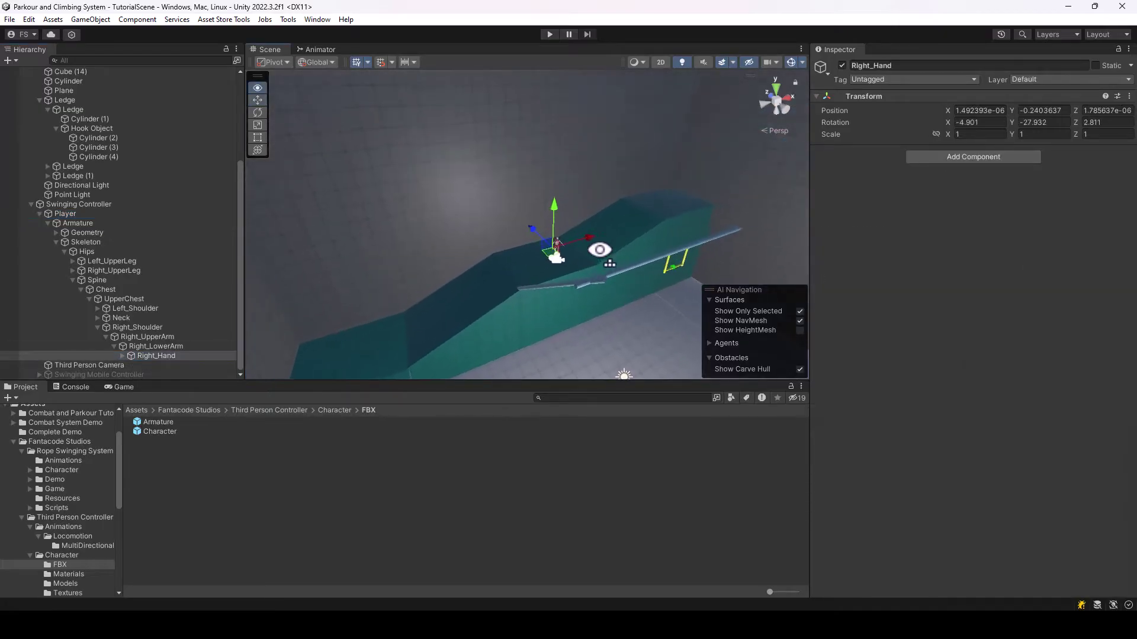
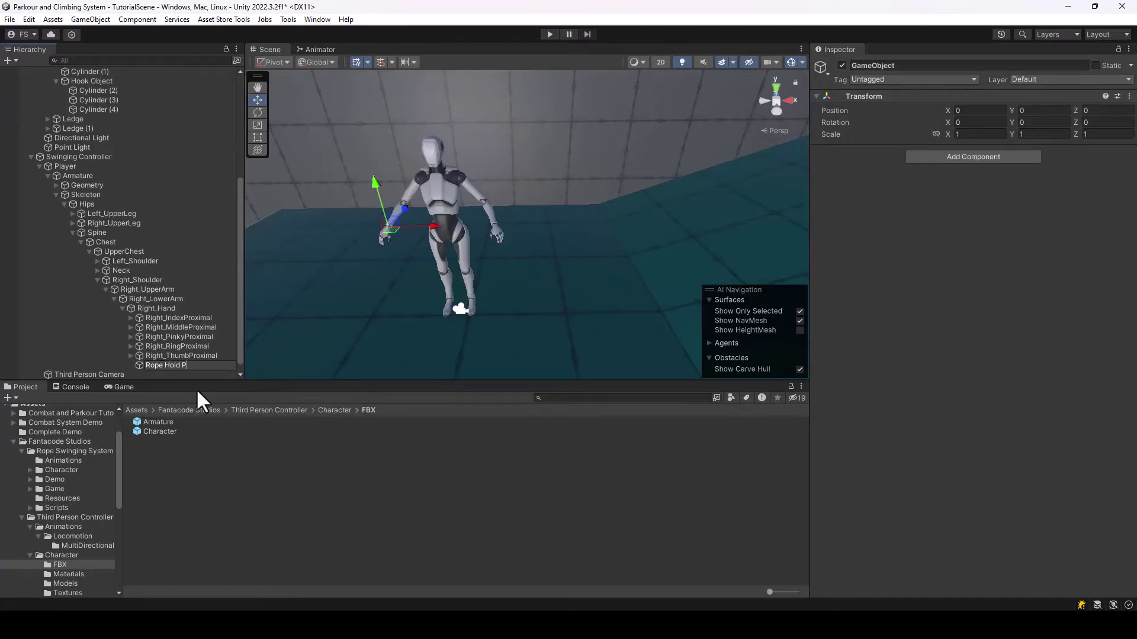
{"action": "type", "text": "t"}
{"action": "key", "text": "Return"}
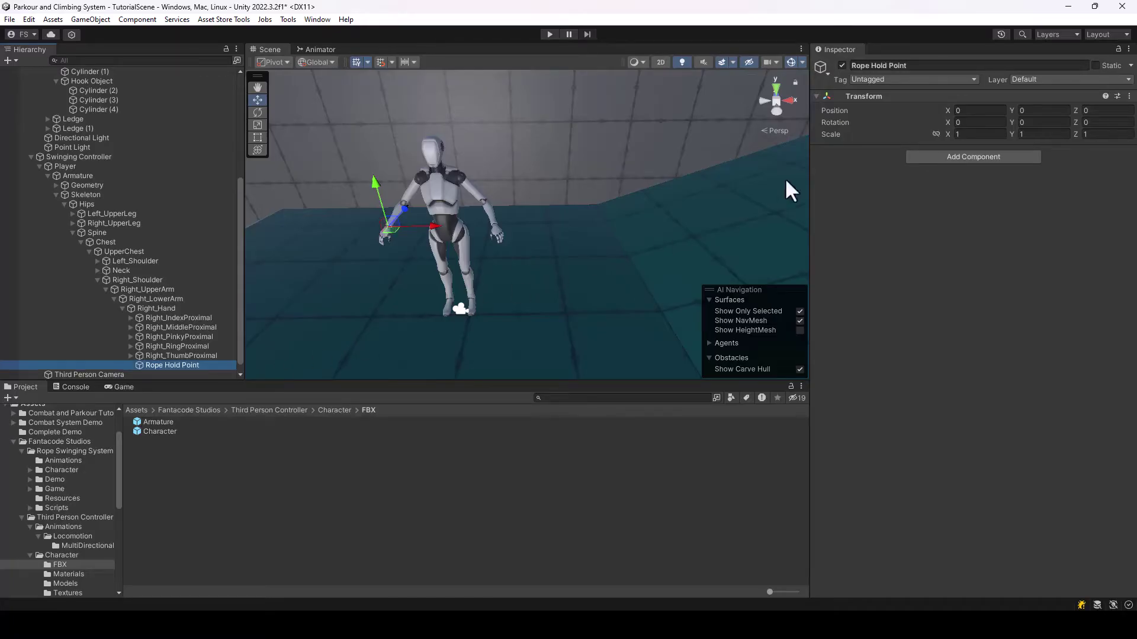
{"action": "left_click", "coordinate": [822, 69]}
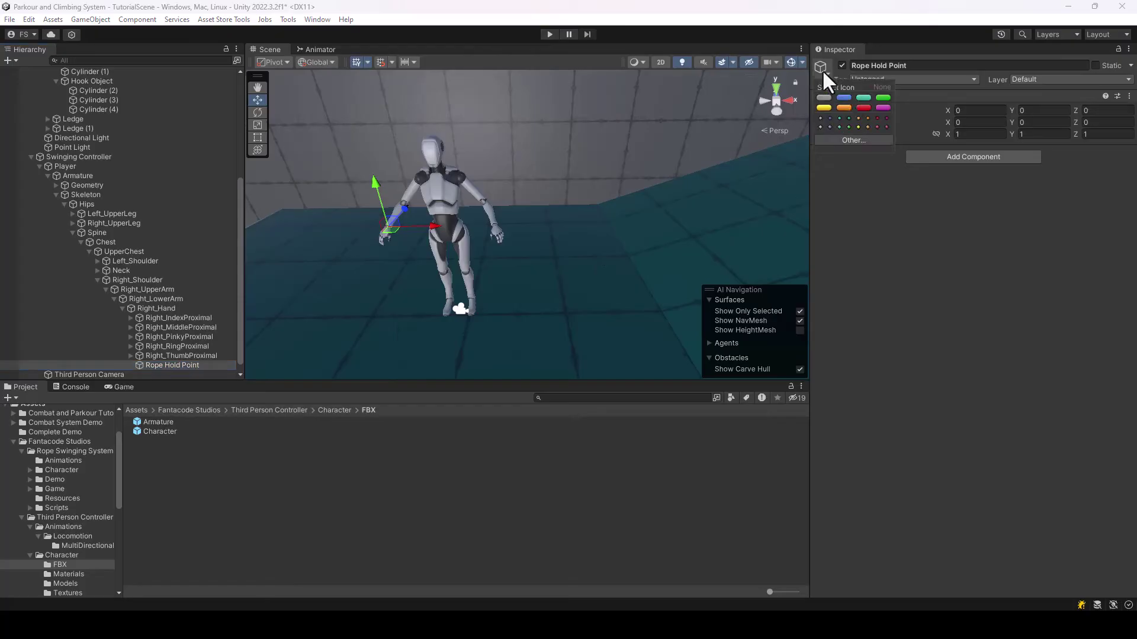
{"action": "left_click", "coordinate": [867, 127]}
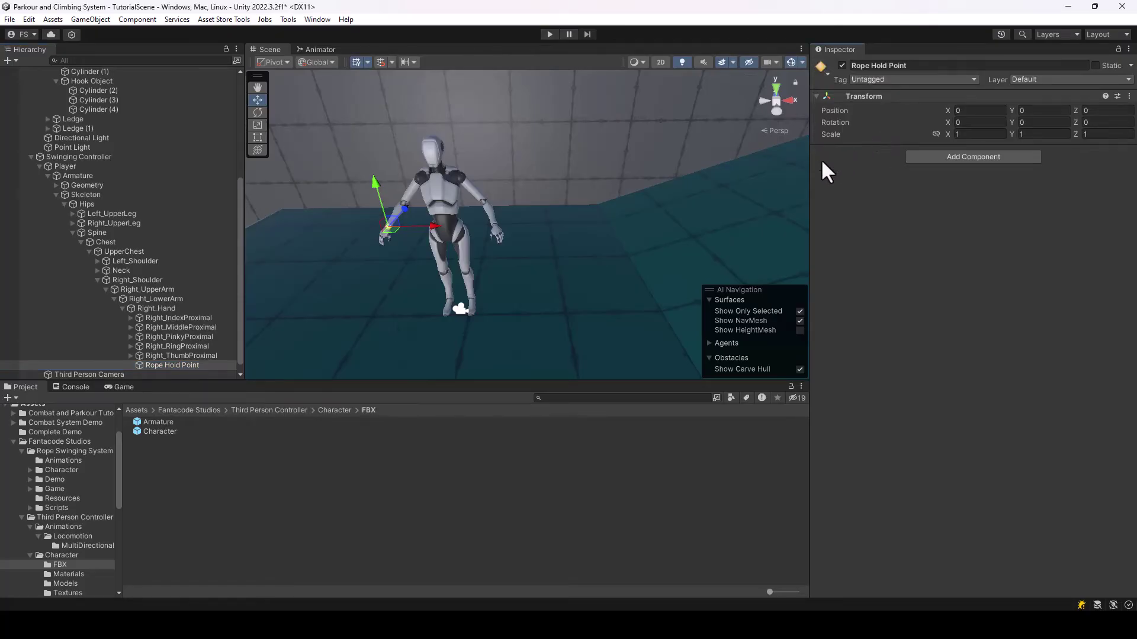
Move Rope Hold Point into the character's right palm, at about X 0.071, Y -0.094, Z 0.045
{"action": "scroll", "coordinate": [637, 187], "scroll_direction": "up", "scroll_amount": 5}
{"action": "right_click_drag", "start_coordinate": [609, 192], "coordinate": [393, 233]}
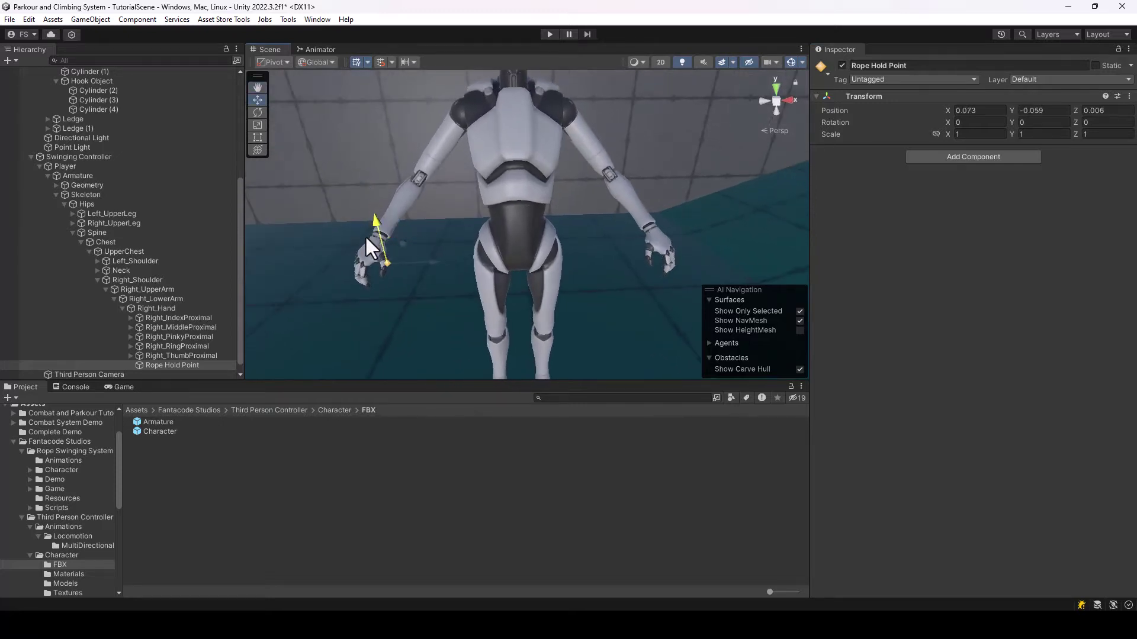
{"action": "left_click_drag", "start_coordinate": [432, 266], "coordinate": [417, 270]}
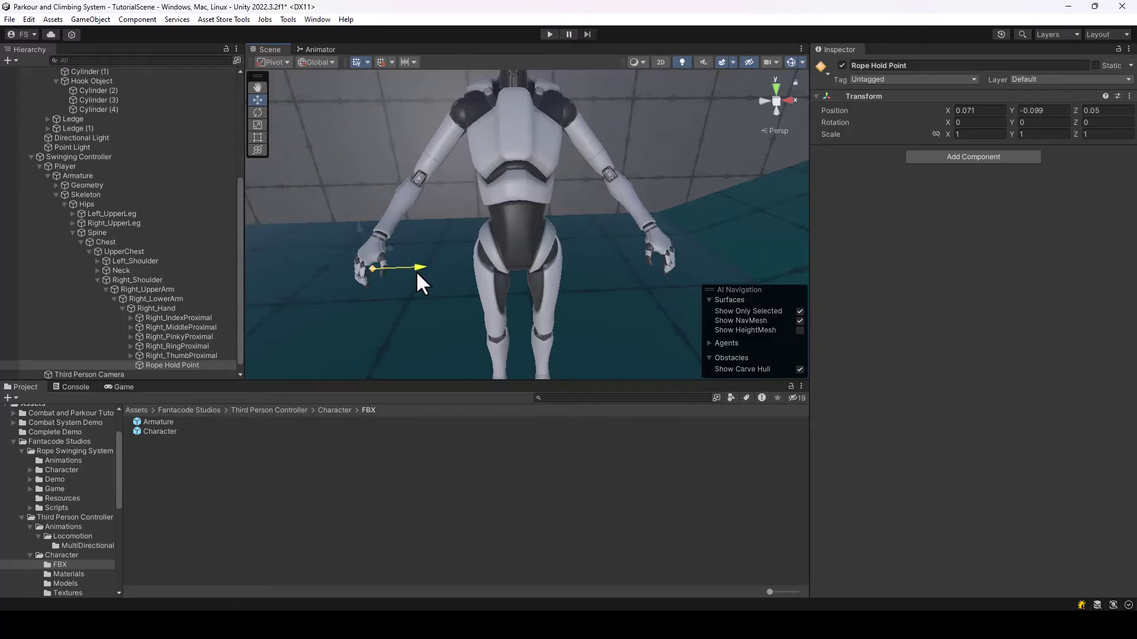
{"action": "left_click_drag", "start_coordinate": [361, 232], "coordinate": [411, 260]}
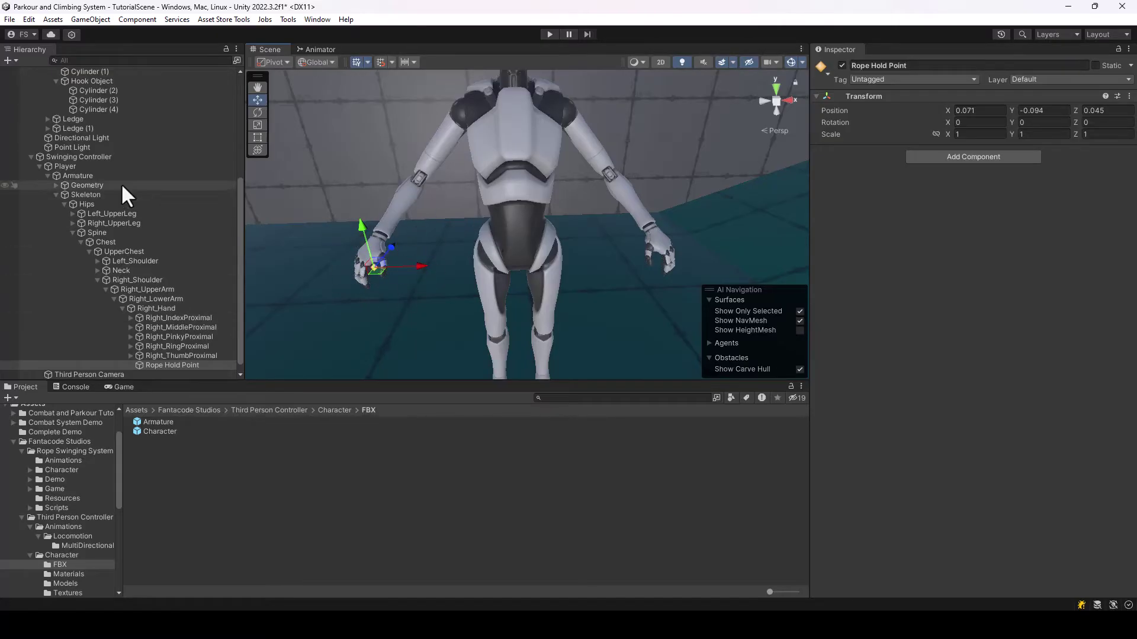
Assign Rope Hold Point as the Right Hold Transform in the Rope settings of the Player's Swing Controller
{"action": "left_click", "coordinate": [66, 166]}
{"action": "scroll", "coordinate": [1066, 444], "scroll_direction": "down", "scroll_amount": 5}
{"action": "left_click", "coordinate": [1081, 471]}
{"action": "scroll", "coordinate": [1007, 485], "scroll_direction": "down", "scroll_amount": 2}
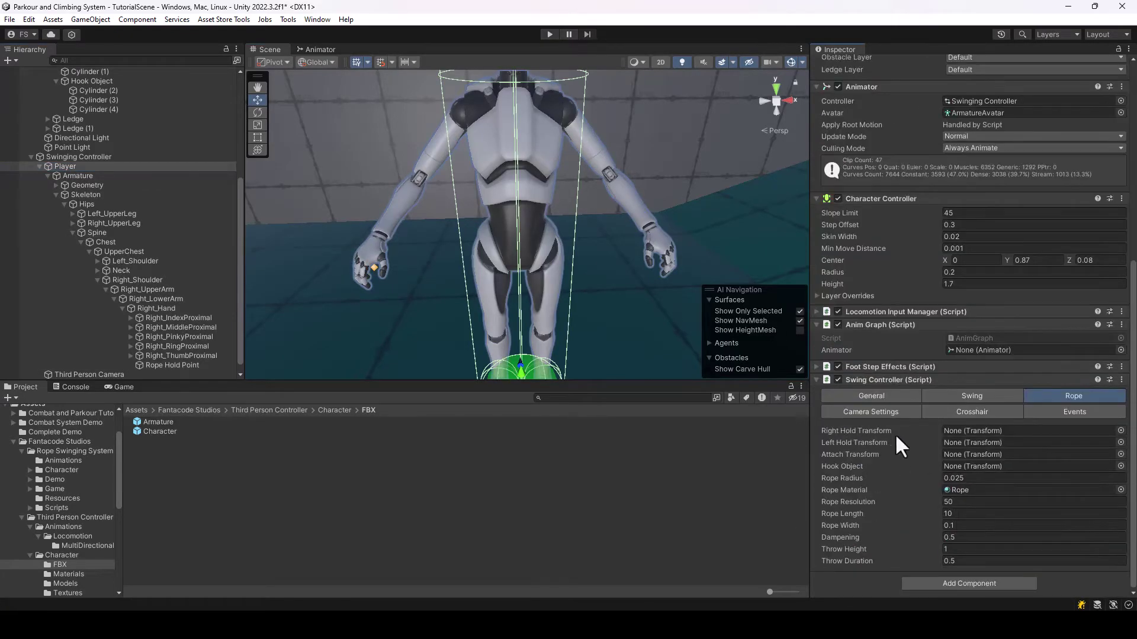
{"action": "left_click_drag", "start_coordinate": [166, 374], "coordinate": [965, 431]}
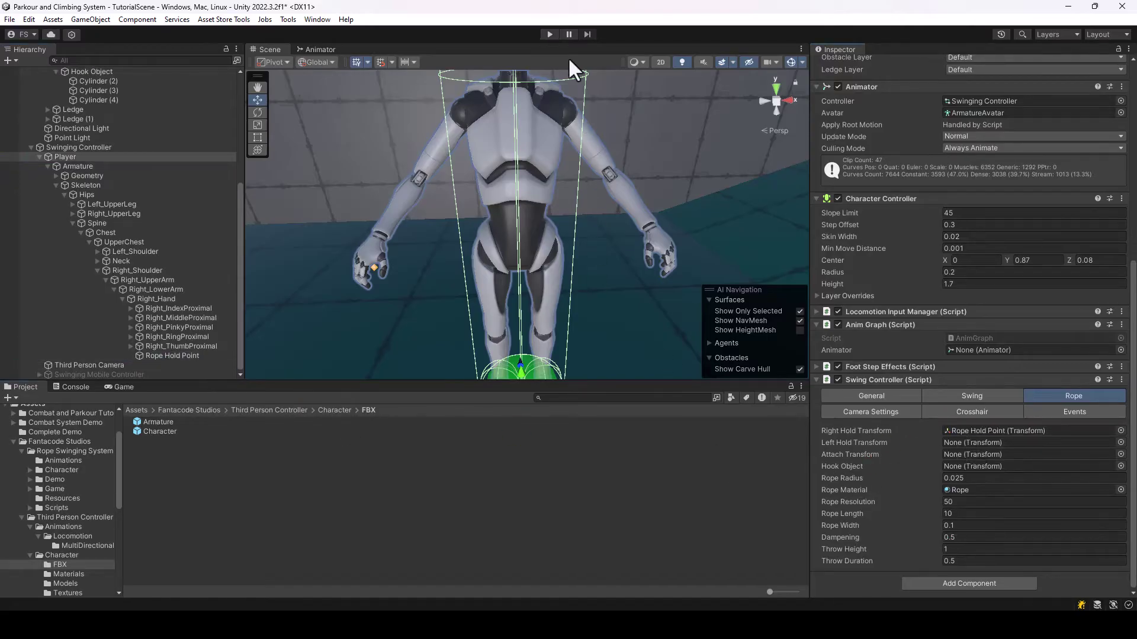
Run the scene with the Game view unmaximized and move Rope Hold Point in the right hand to about X 0.0037, Y -0.0818, Z -0.0129
{"action": "left_click", "coordinate": [549, 34]}
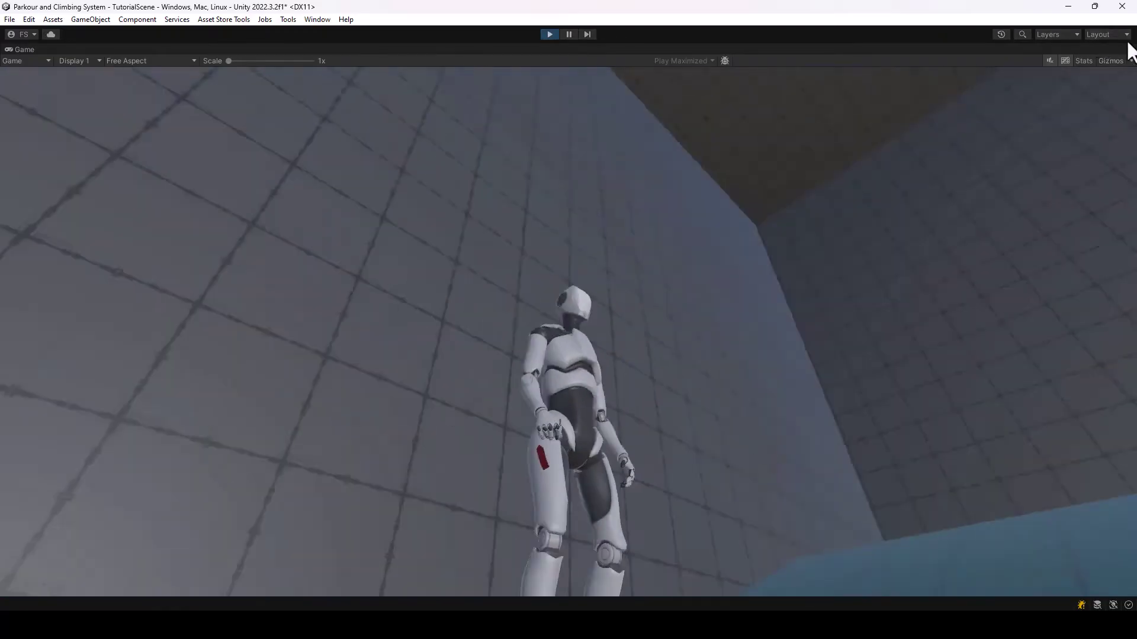
{"action": "left_click", "coordinate": [1129, 49]}
{"action": "left_click", "coordinate": [996, 93]}
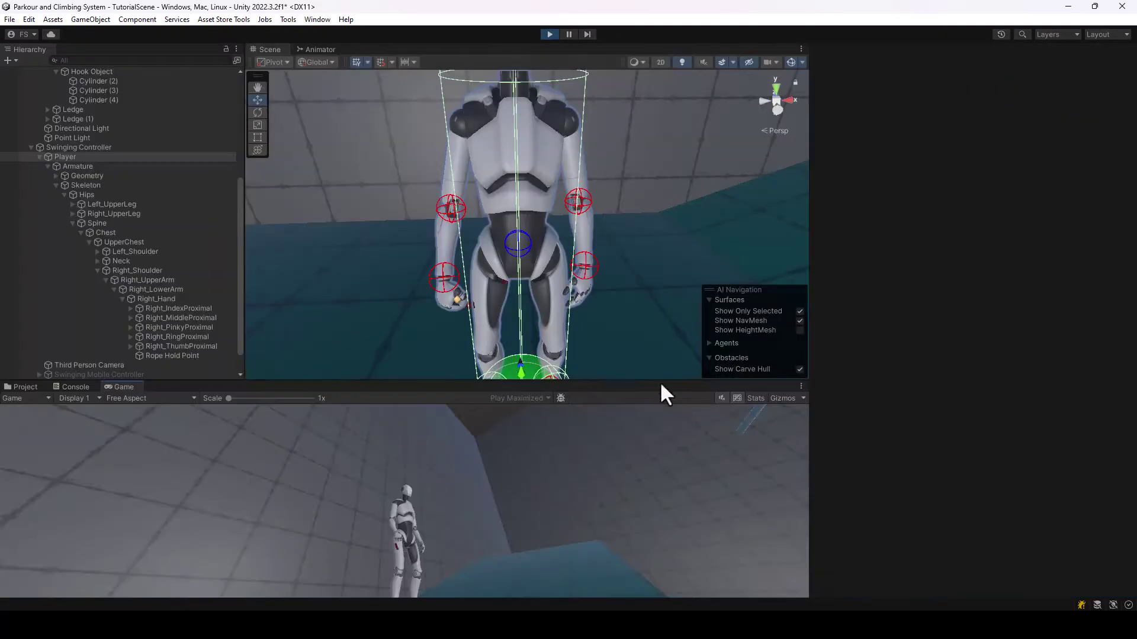
{"action": "right_click_drag", "start_coordinate": [615, 293], "coordinate": [364, 305]}
{"action": "left_click", "coordinate": [365, 304]}
{"action": "mouse_move", "coordinate": [381, 300]}
{"action": "left_mouse_down"}
{"action": "mouse_move", "coordinate": [409, 312]}
{"action": "mouse_move", "coordinate": [339, 279]}
{"action": "mouse_move", "coordinate": [328, 258]}
{"action": "mouse_move", "coordinate": [379, 279]}
{"action": "left_mouse_up"}
{"action": "right_click_drag", "start_coordinate": [379, 280], "coordinate": [638, 219]}
{"action": "right_click_drag", "start_coordinate": [581, 279], "coordinate": [700, 282]}
Check the rope in the character's hand in the maximized Game view, and restore the normal layout
{"action": "left_click", "coordinate": [802, 385]}
{"action": "left_click", "coordinate": [850, 430]}
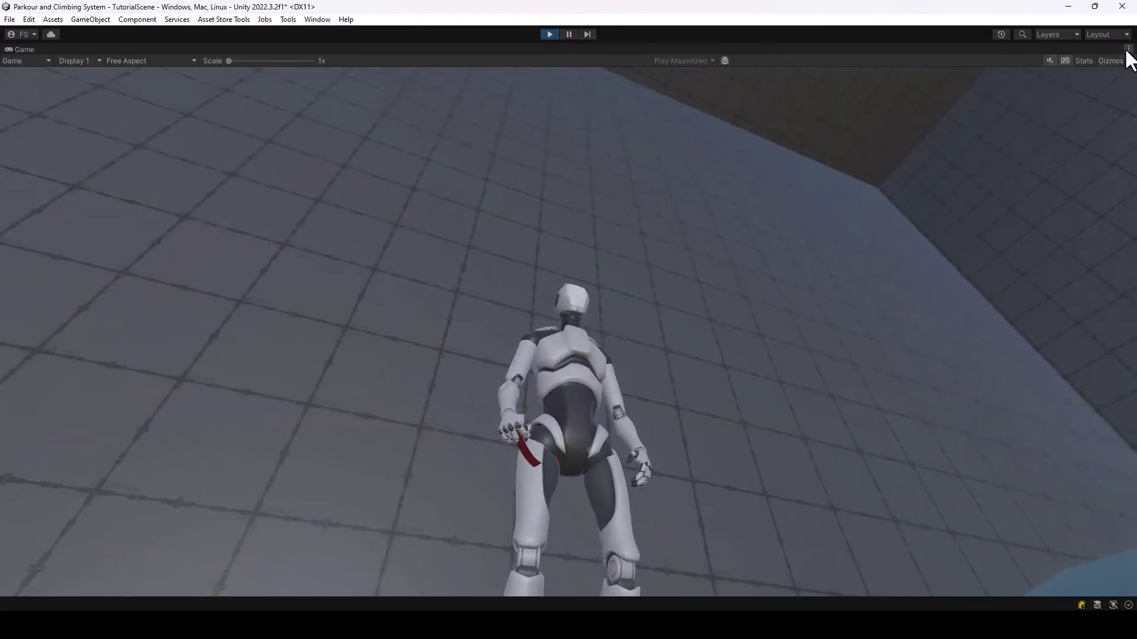
{"action": "left_click", "coordinate": [1128, 49]}
{"action": "left_click", "coordinate": [1044, 92]}
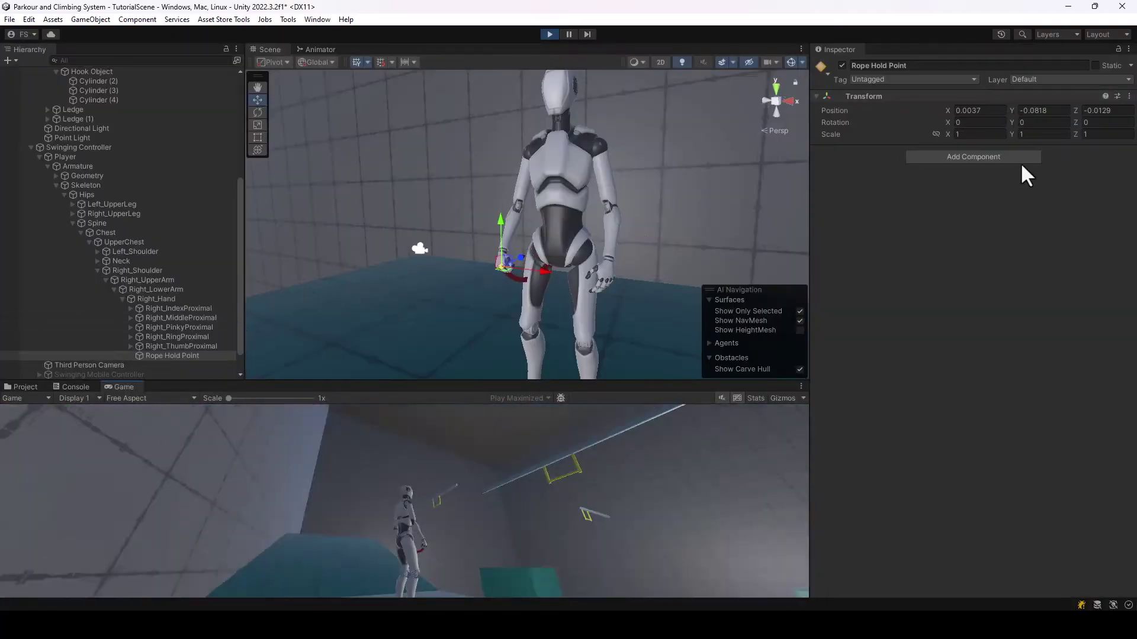
Copy Rope Hold Point's position from play mode, stop the scene, and paste the position back onto the same object
{"action": "right_click", "coordinate": [834, 115]}
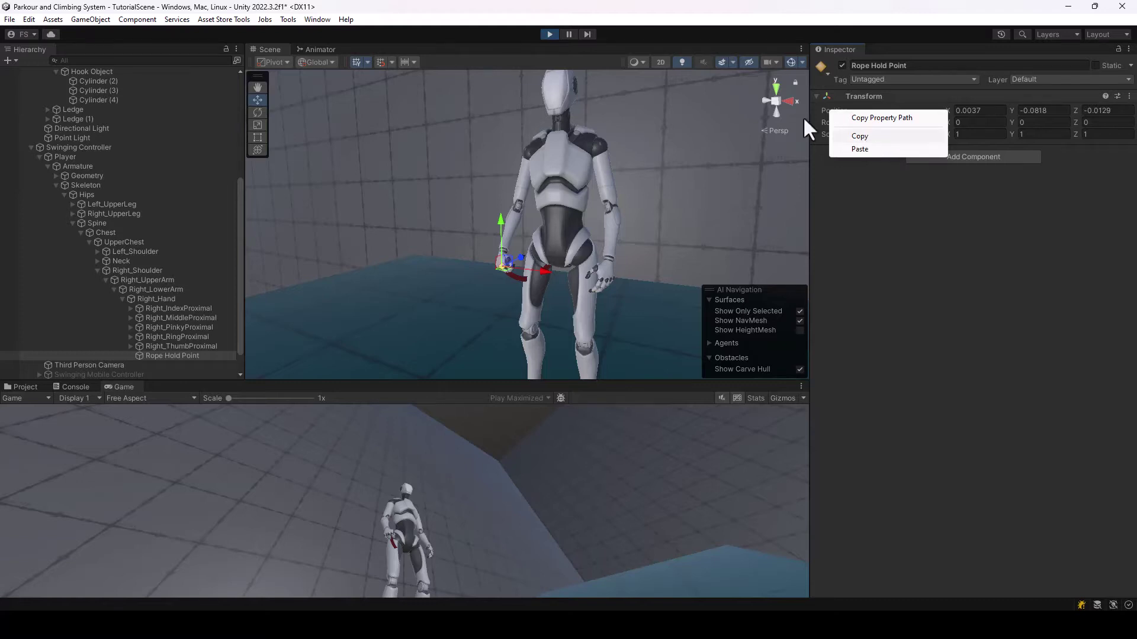
{"action": "left_click", "coordinate": [838, 136]}
{"action": "left_click", "coordinate": [547, 34]}
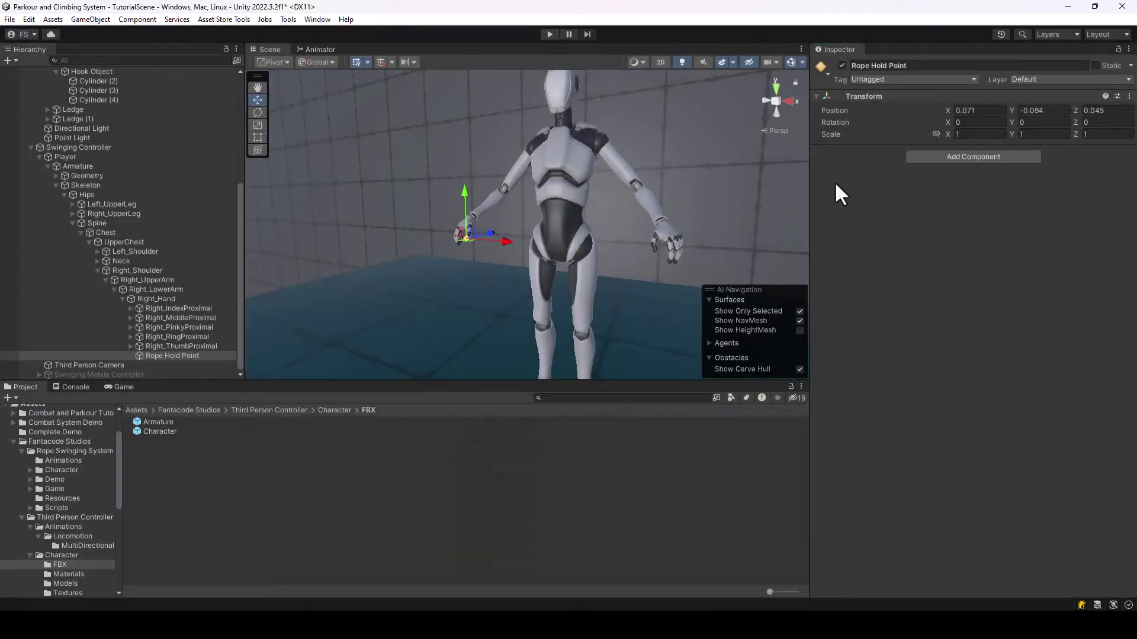
{"action": "right_click", "coordinate": [831, 110]}
{"action": "left_click", "coordinate": [873, 148]}
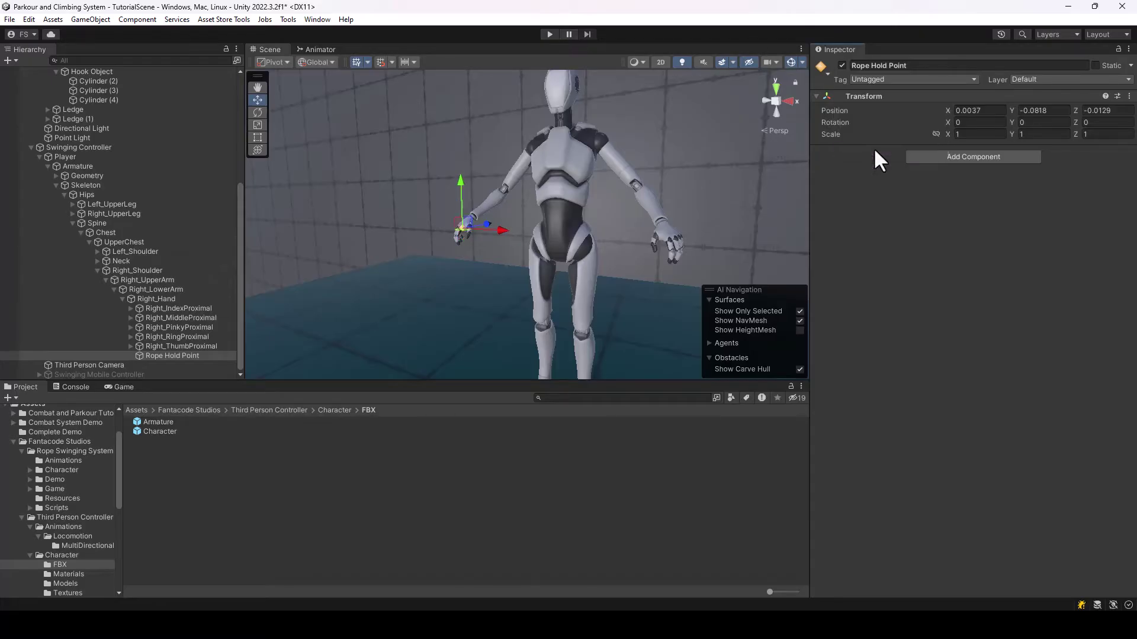
Run the scene to check the rope in the character's right hand, and stop it
{"action": "left_click", "coordinate": [549, 35]}
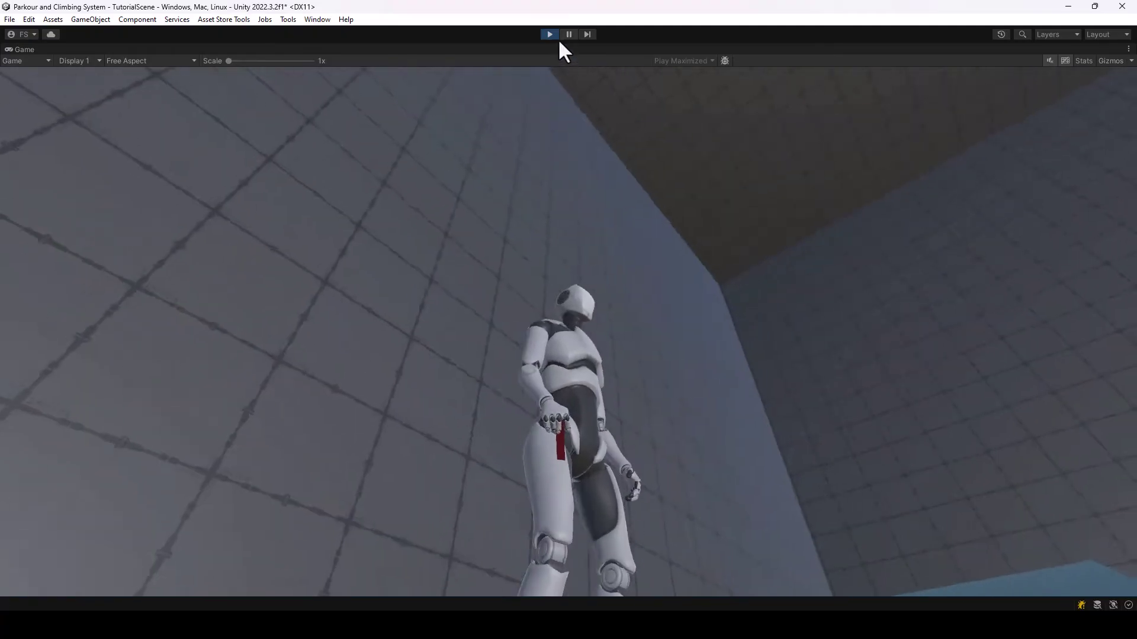
{"action": "left_click", "coordinate": [549, 34]}
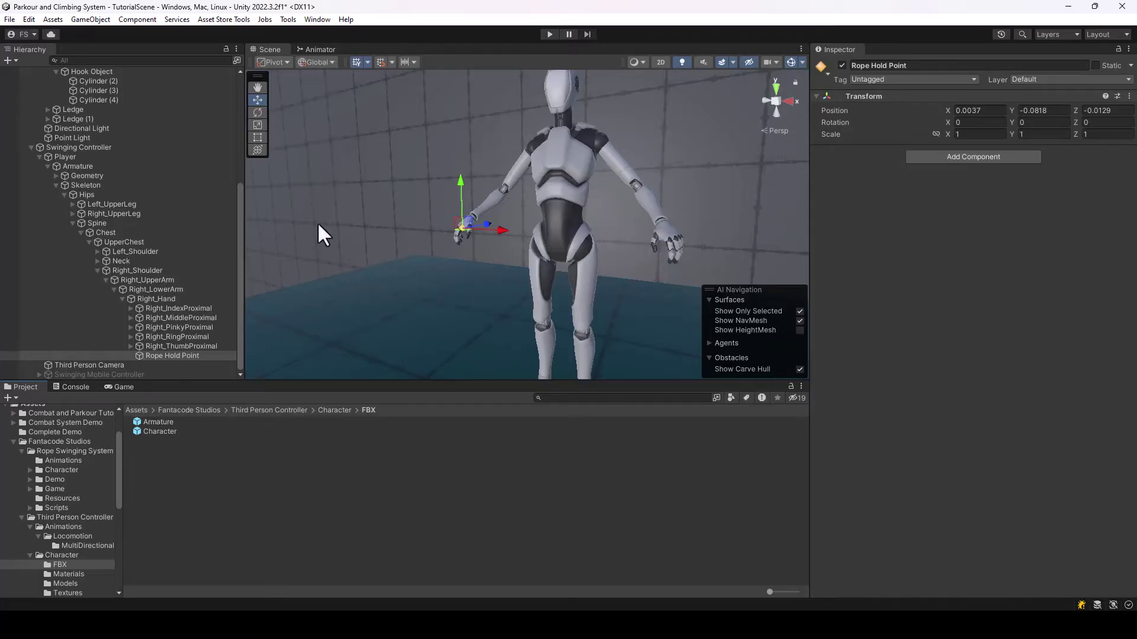
Copy Rope Hold Point from the right hand and paste it as a child of Left_Hand in the Player's skeleton
{"action": "scroll", "coordinate": [355, 215], "scroll_direction": "up", "scroll_amount": 2}
{"action": "left_click", "coordinate": [97, 251]}
{"action": "left_click", "coordinate": [107, 261]}
{"action": "left_click", "coordinate": [115, 270]}
{"action": "left_click", "coordinate": [132, 279]}
{"action": "scroll", "coordinate": [188, 267], "scroll_direction": "down", "scroll_amount": 1}
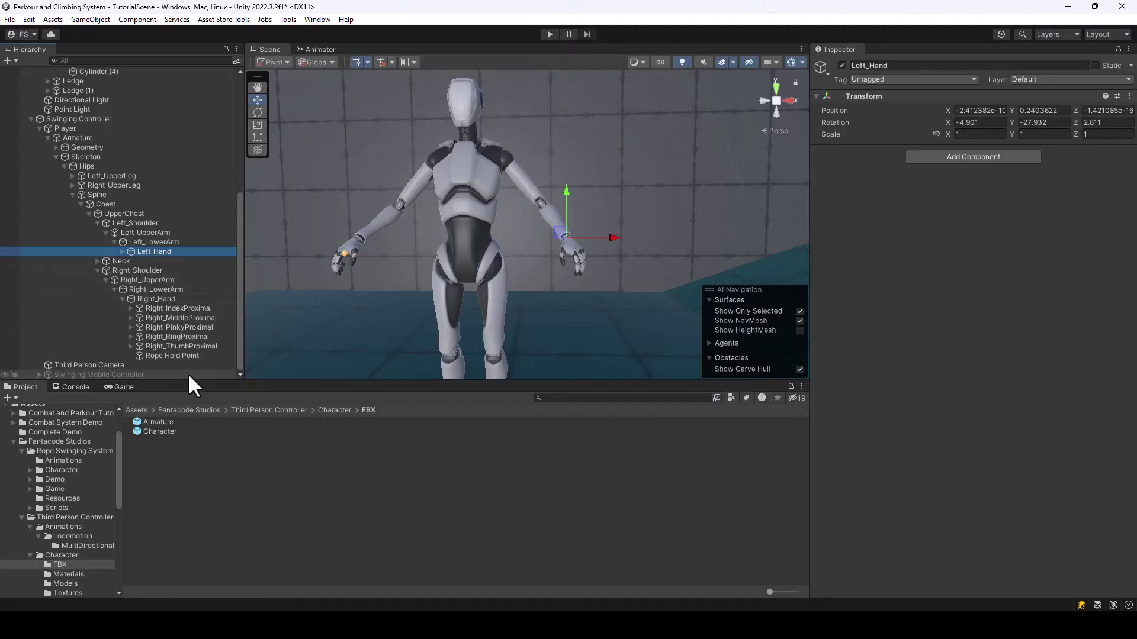
{"action": "right_click", "coordinate": [170, 355]}
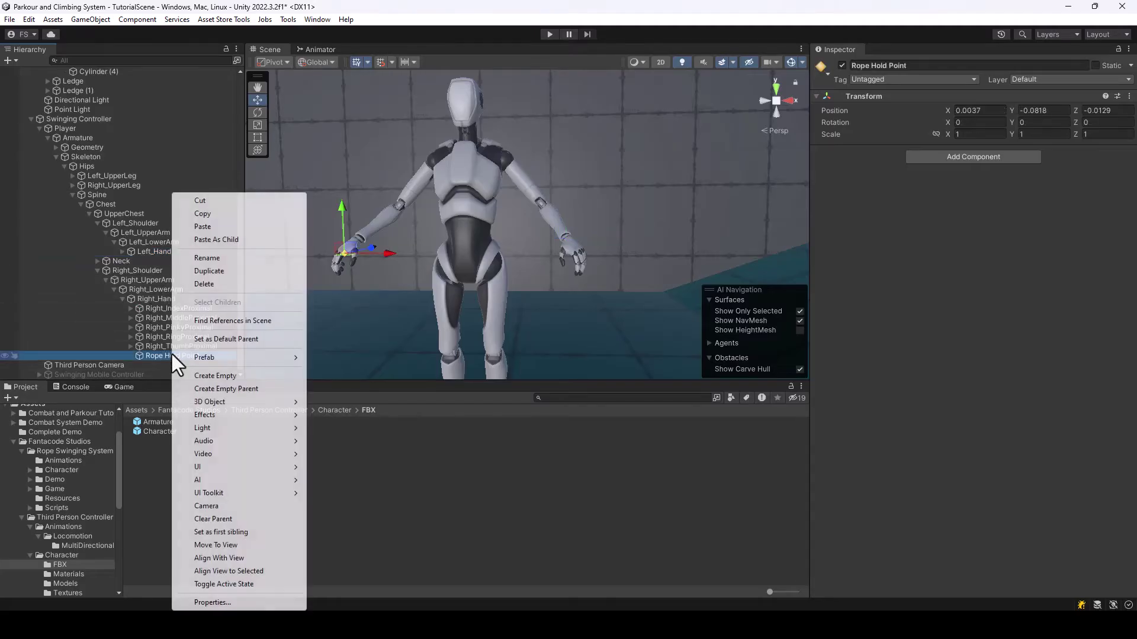
{"action": "left_click", "coordinate": [203, 214]}
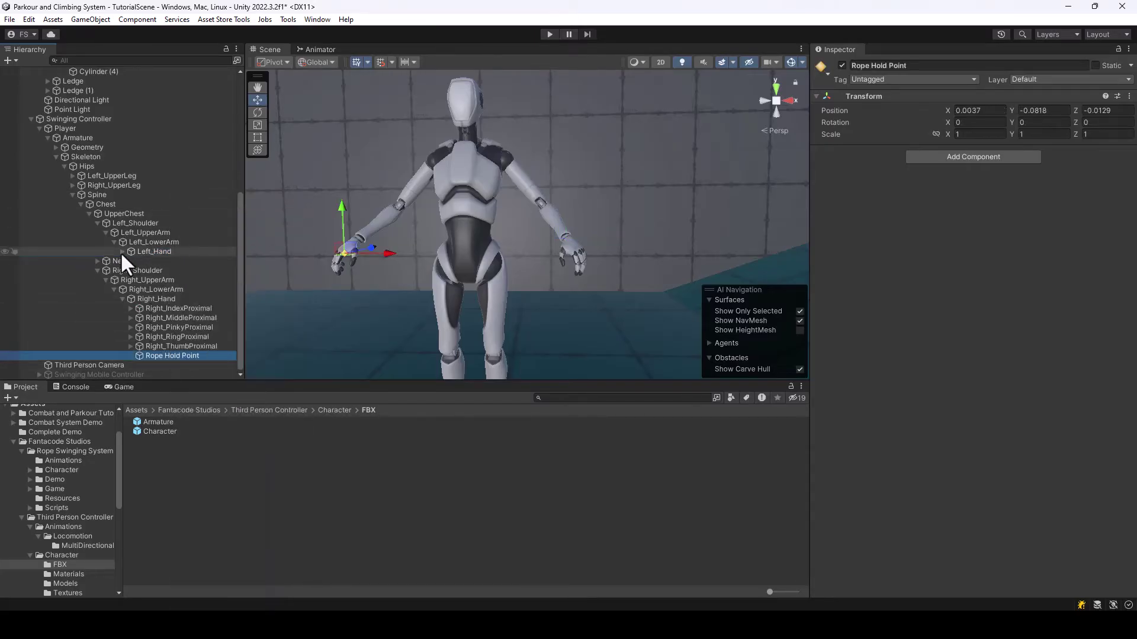
{"action": "left_click", "coordinate": [122, 252]}
{"action": "right_click", "coordinate": [149, 249]}
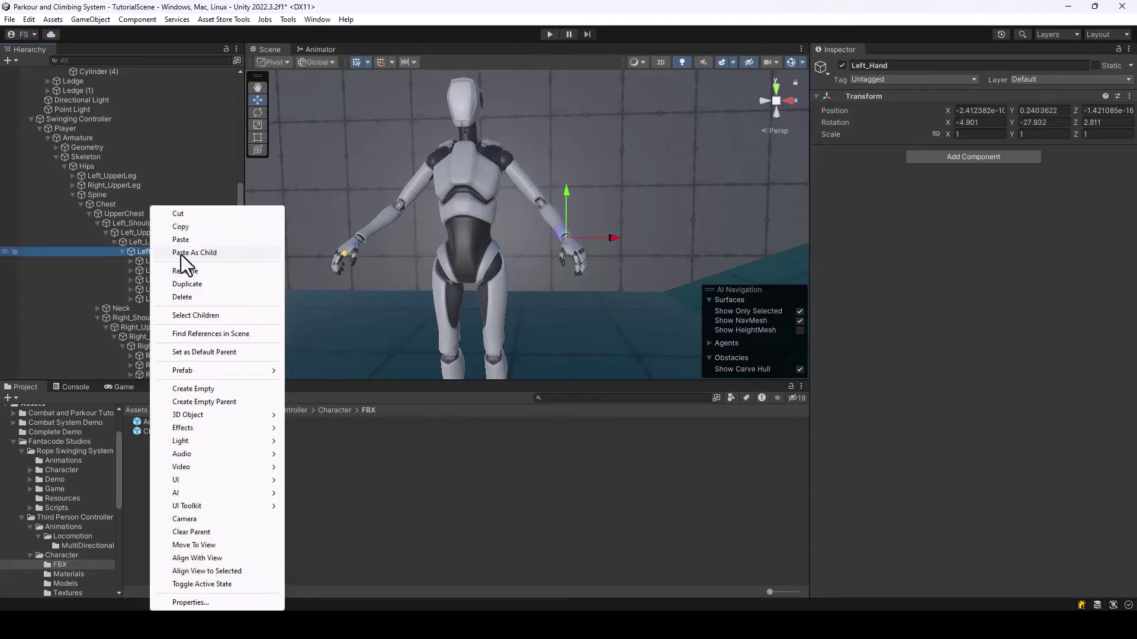
{"action": "left_click", "coordinate": [179, 253]}
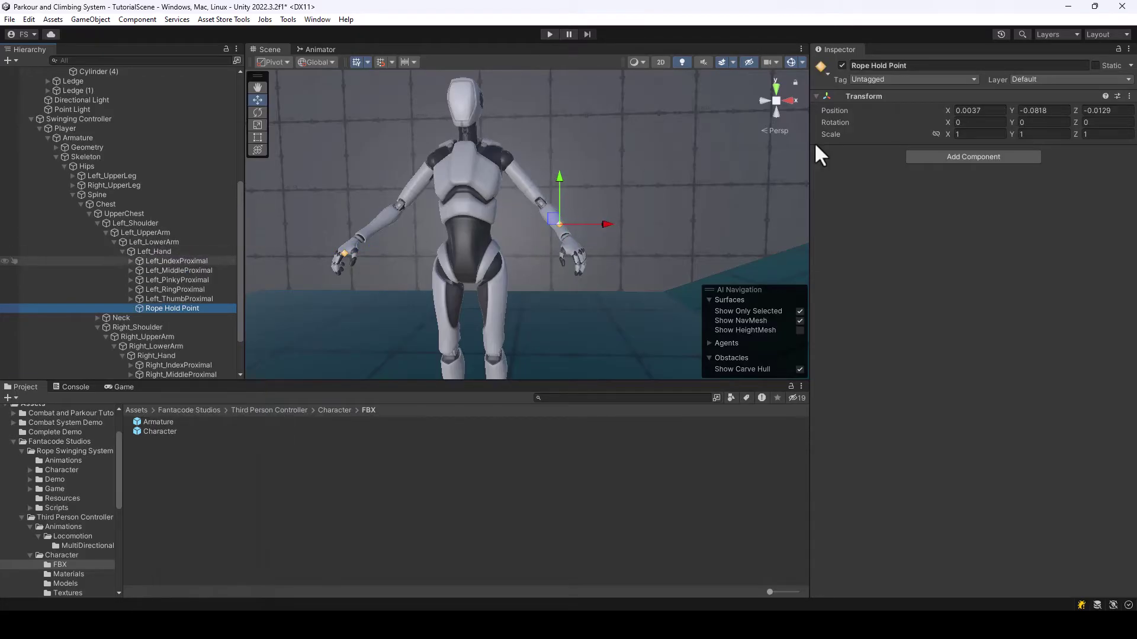
Set the position of the left hand's Rope Hold Point to X -0.0037, Y 0.0818, Z 0.0129
{"action": "left_click", "coordinate": [955, 109]}
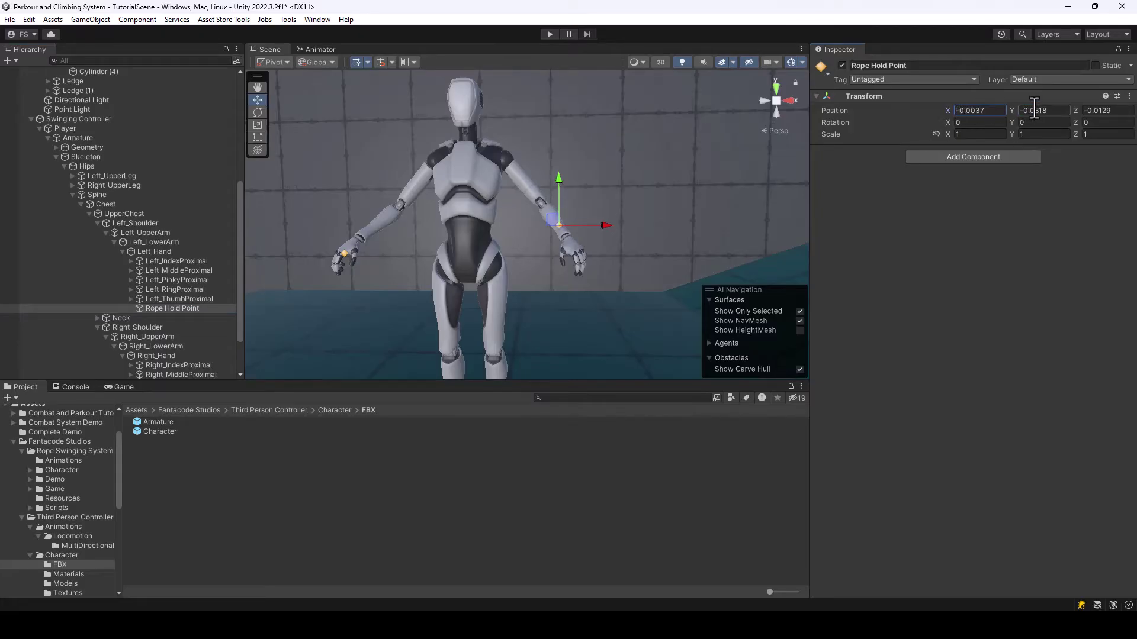
{"action": "key", "text": "Return"}
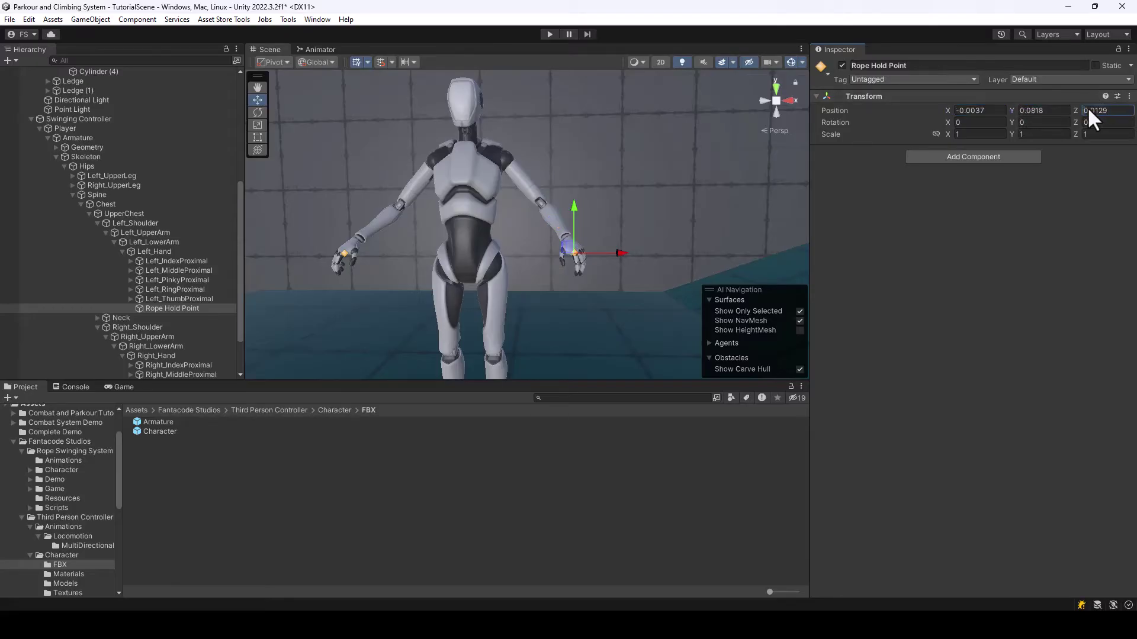
{"action": "right_click_drag", "start_coordinate": [569, 310], "coordinate": [547, 269]}
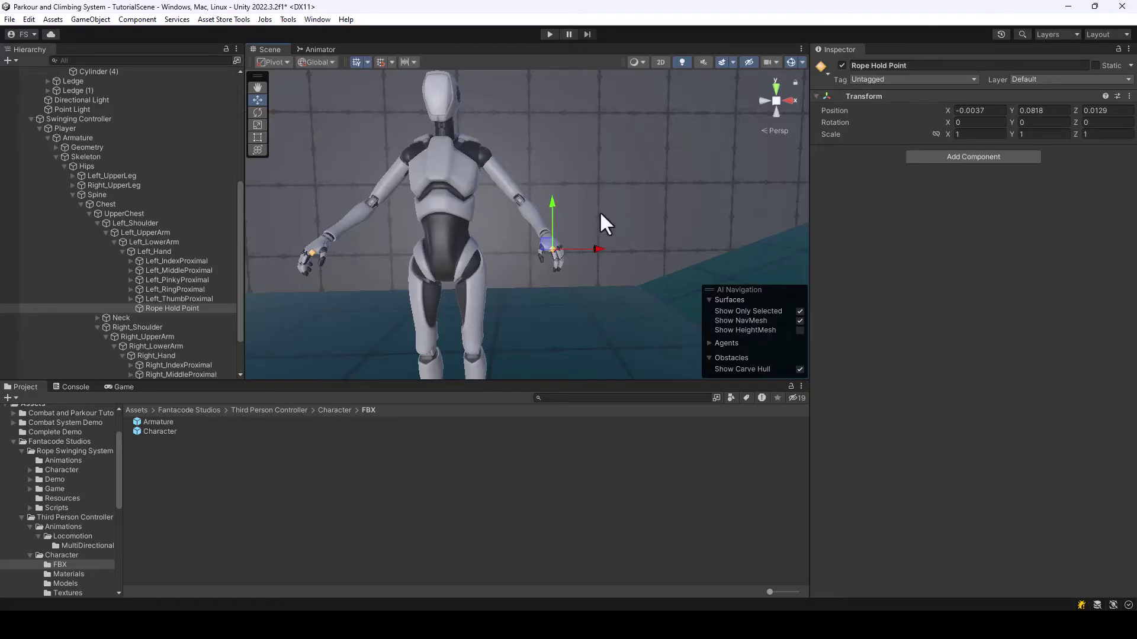
Assign the left hand's Rope Hold Point as the Left Hold Transform in the Rope settings of the Player's Swing Controller
{"action": "left_click", "coordinate": [64, 128]}
{"action": "scroll", "coordinate": [975, 469], "scroll_direction": "down", "scroll_amount": 8}
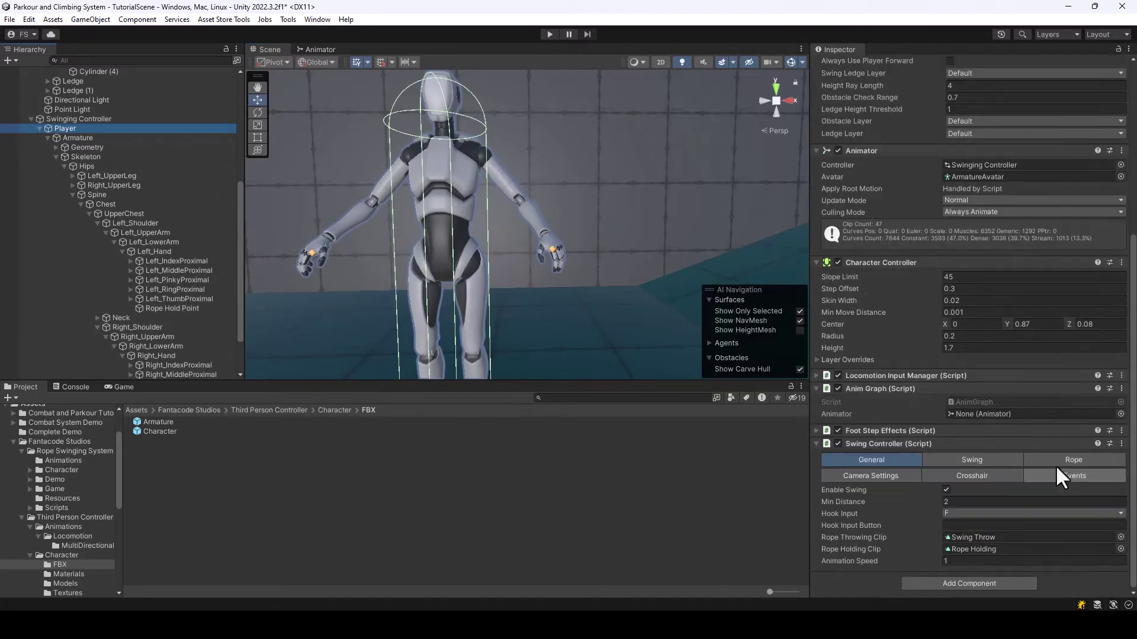
{"action": "left_click", "coordinate": [1073, 460]}
{"action": "scroll", "coordinate": [947, 426], "scroll_direction": "down", "scroll_amount": 2}
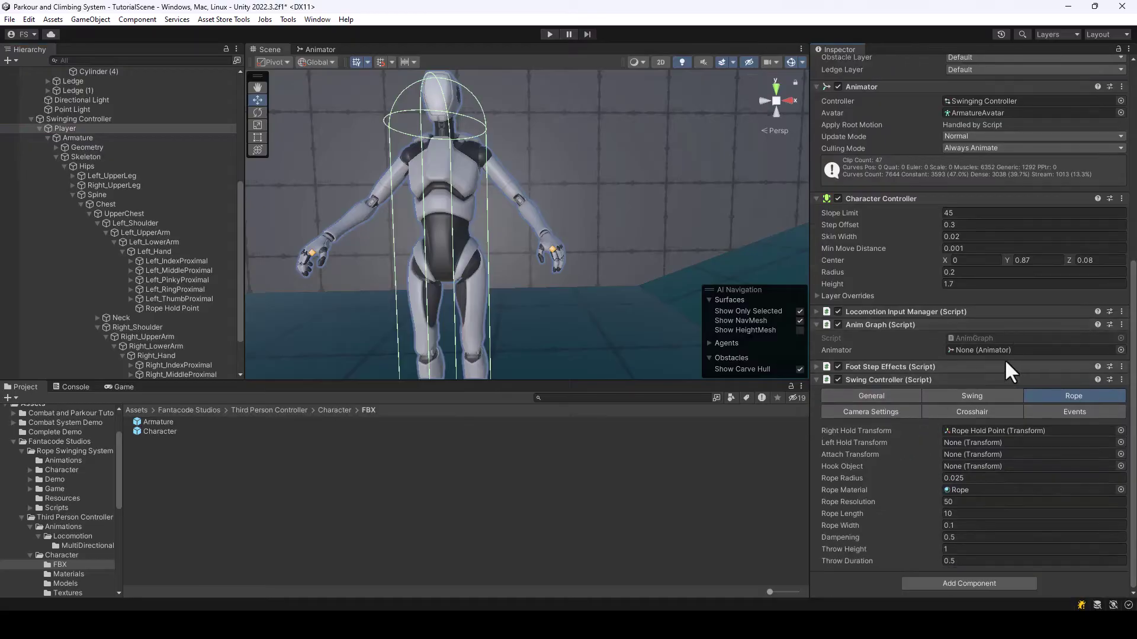
{"action": "left_click_drag", "start_coordinate": [169, 309], "coordinate": [986, 442]}
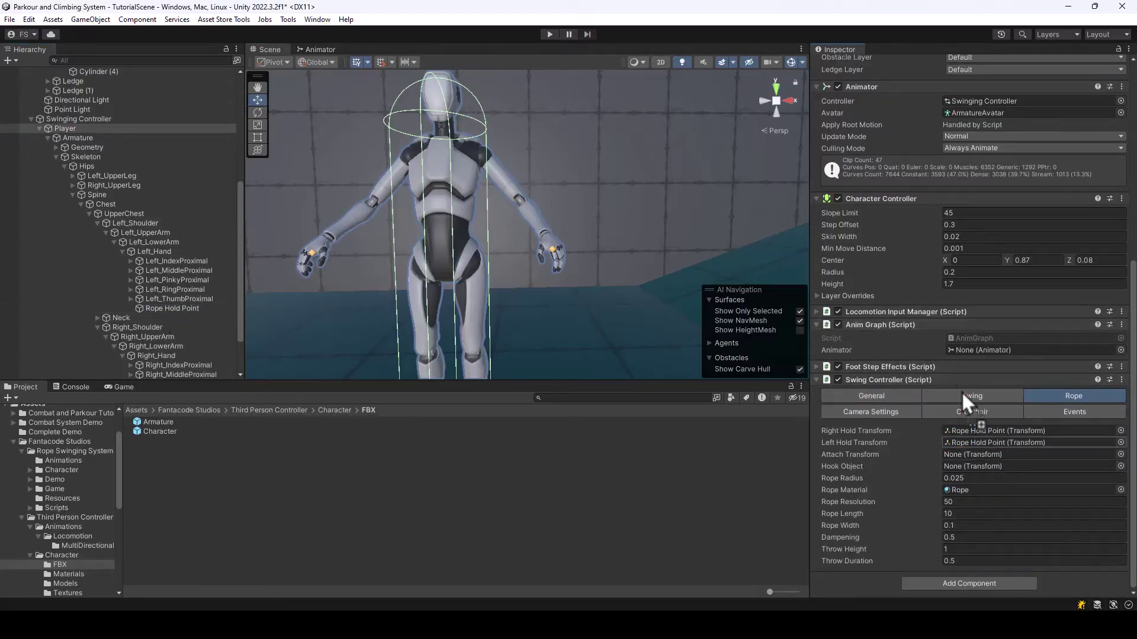
Run the scene to test the character with both hold points, and restore the normal layout during play
{"action": "left_click", "coordinate": [550, 34]}
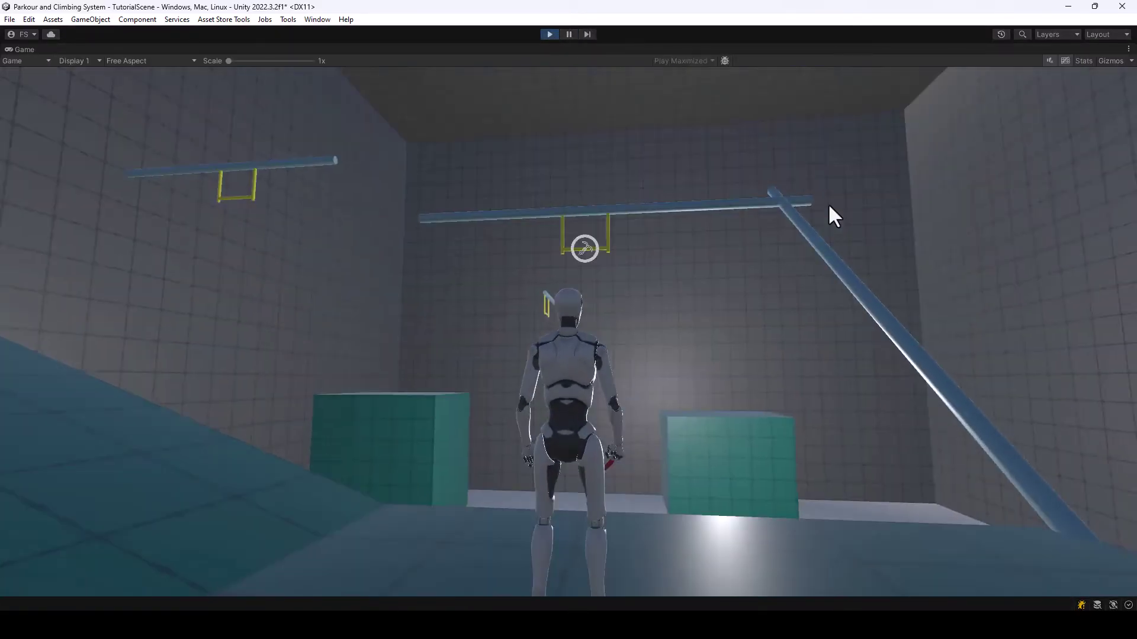
{"action": "key", "text": "space"}
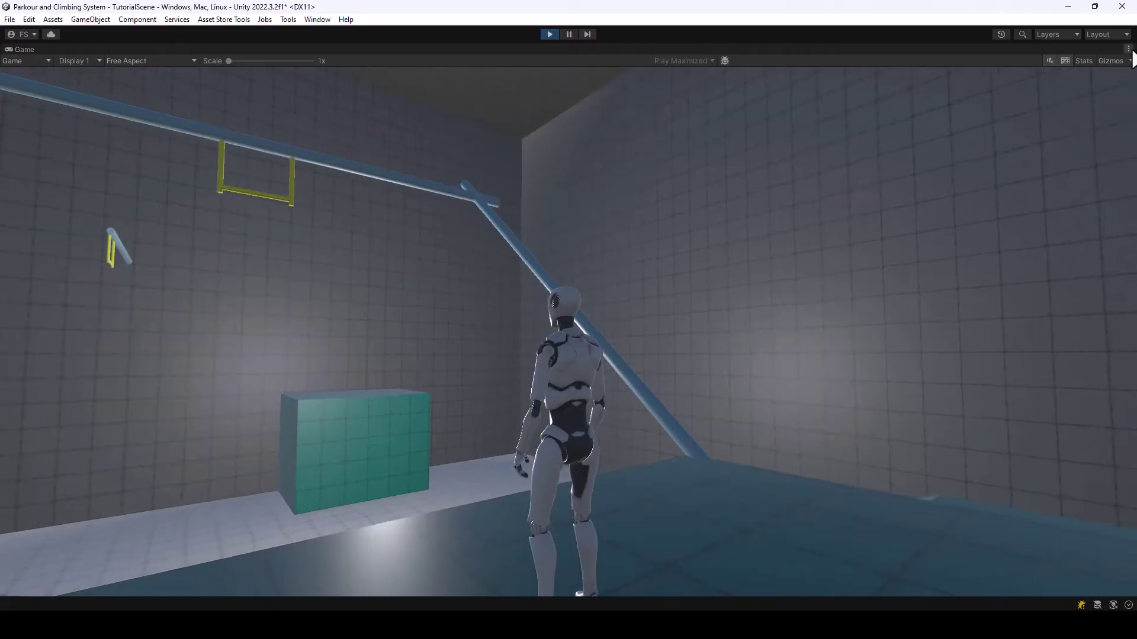
{"action": "left_click", "coordinate": [1129, 49]}
{"action": "left_click", "coordinate": [1031, 94]}
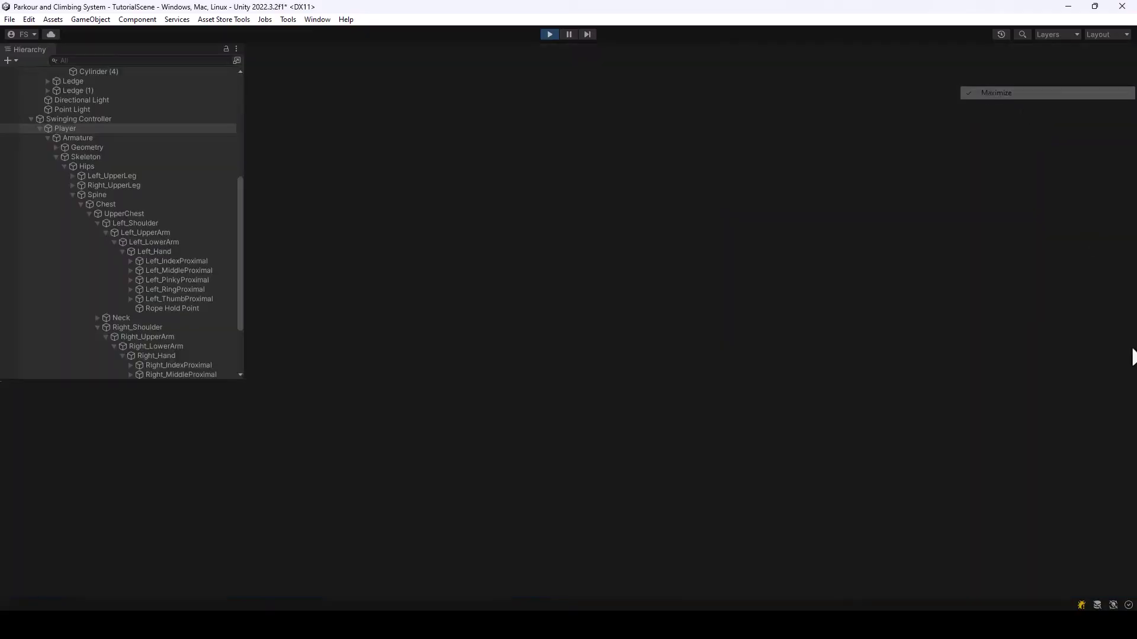
Examine the Attach Transform in the running Player's Rope settings and the rope around the character, and stop the scene
{"action": "scroll", "coordinate": [978, 483], "scroll_direction": "down", "scroll_amount": 3}
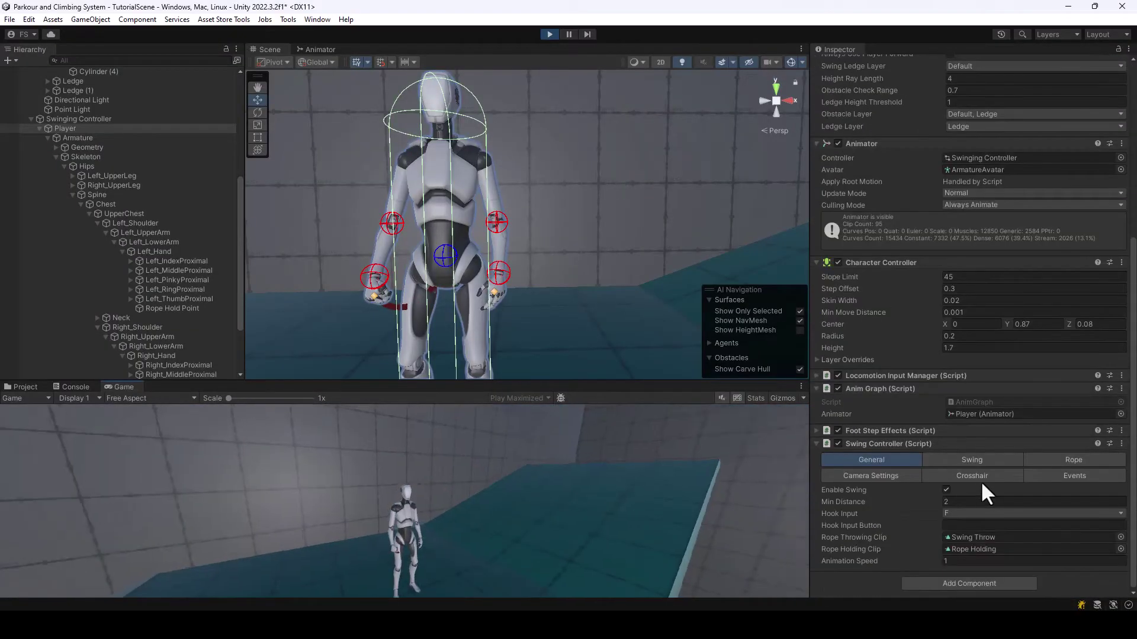
{"action": "left_click", "coordinate": [1072, 458]}
{"action": "left_click", "coordinate": [978, 518]}
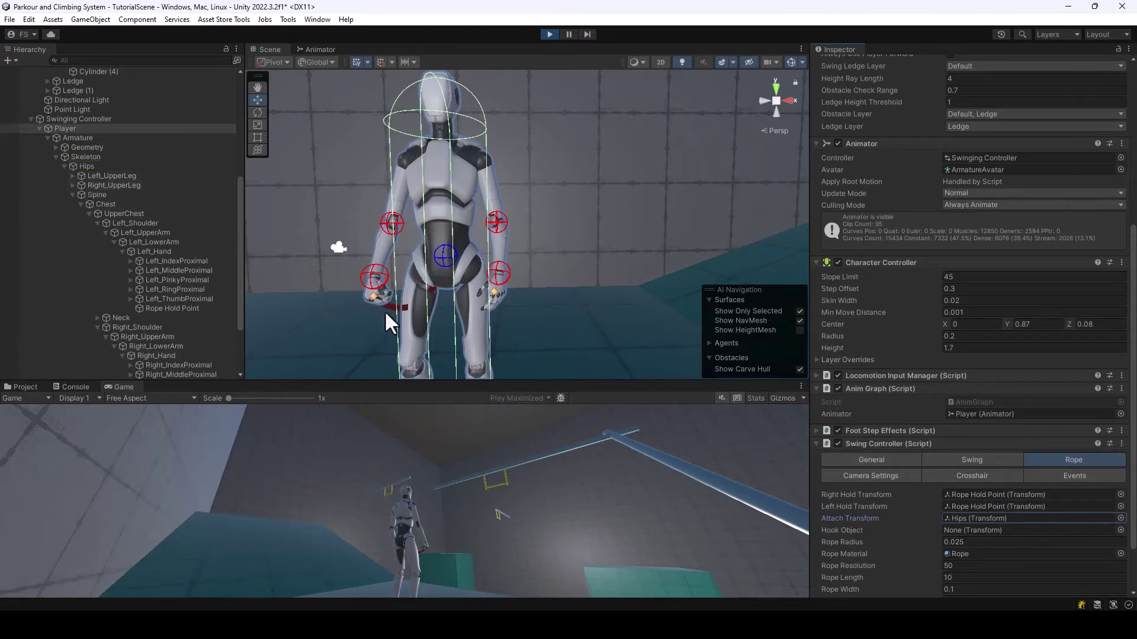
{"action": "right_click_drag", "start_coordinate": [456, 278], "coordinate": [710, 299]}
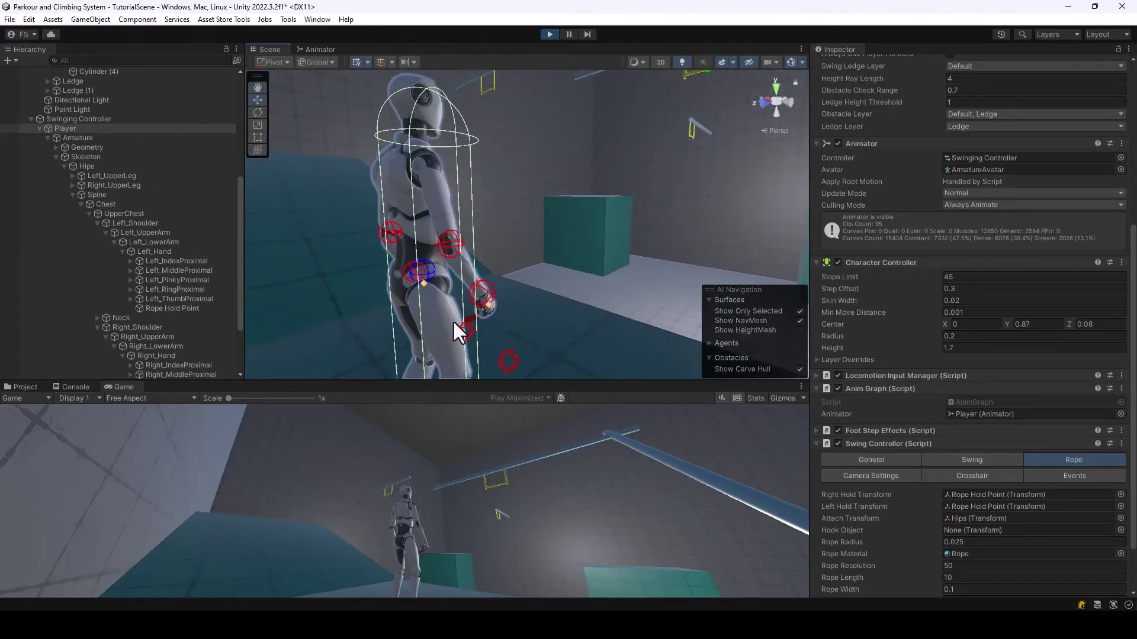
{"action": "right_click_drag", "start_coordinate": [676, 284], "coordinate": [343, 267]}
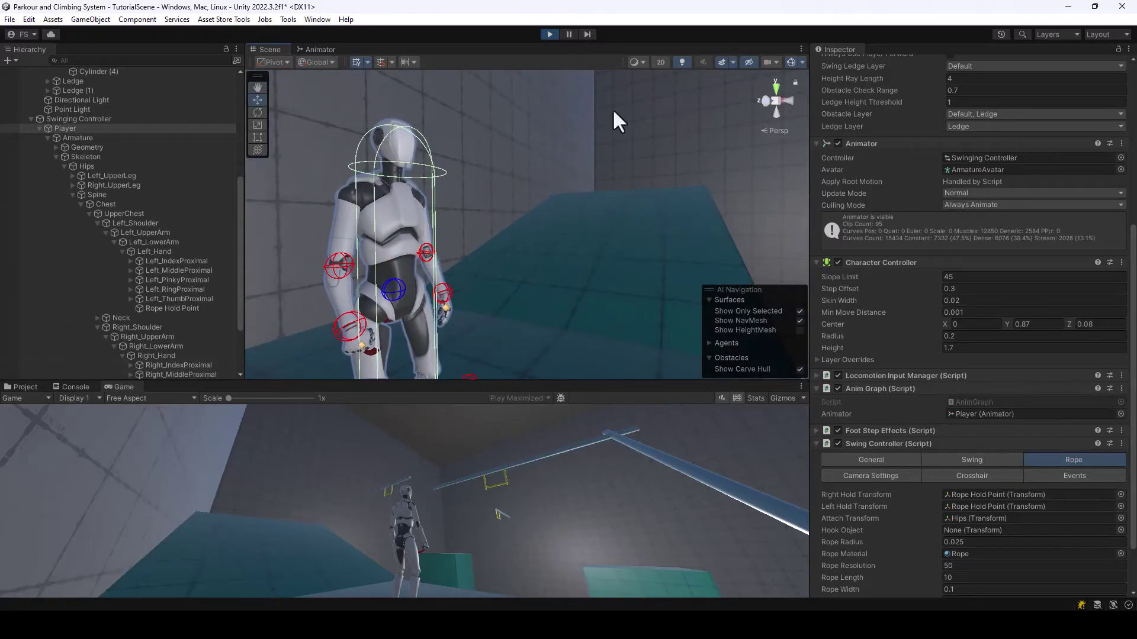
{"action": "key", "text": "ctrl+p"}
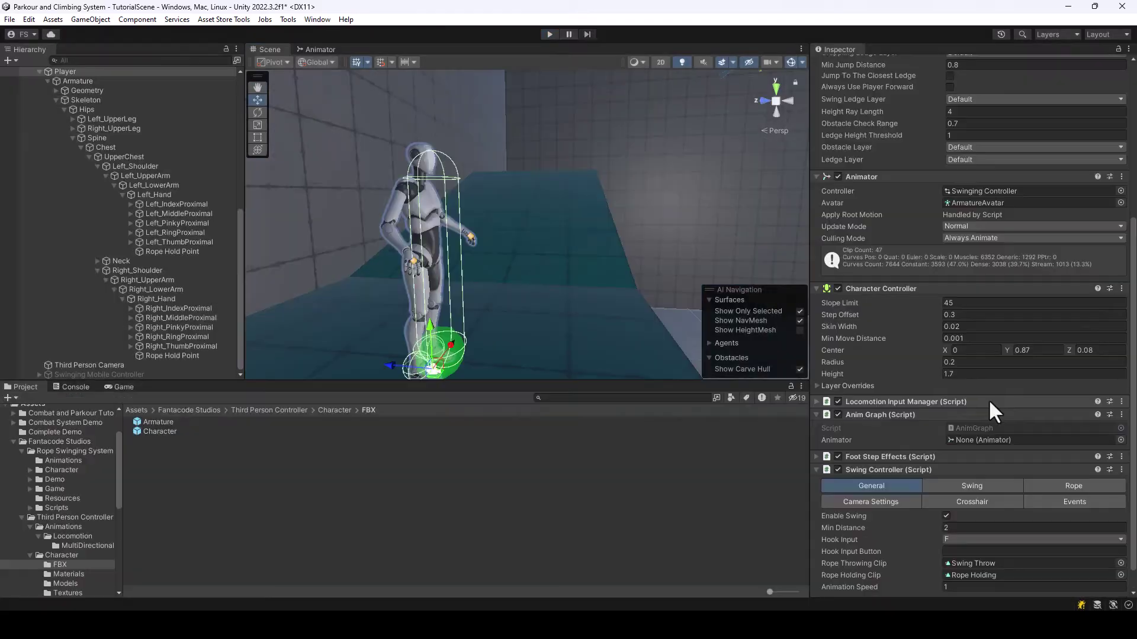
Assign the right hand's Rope Hold Point as the Attach Transform in the Swing Controller's Rope settings
{"action": "left_click", "coordinate": [1074, 486]}
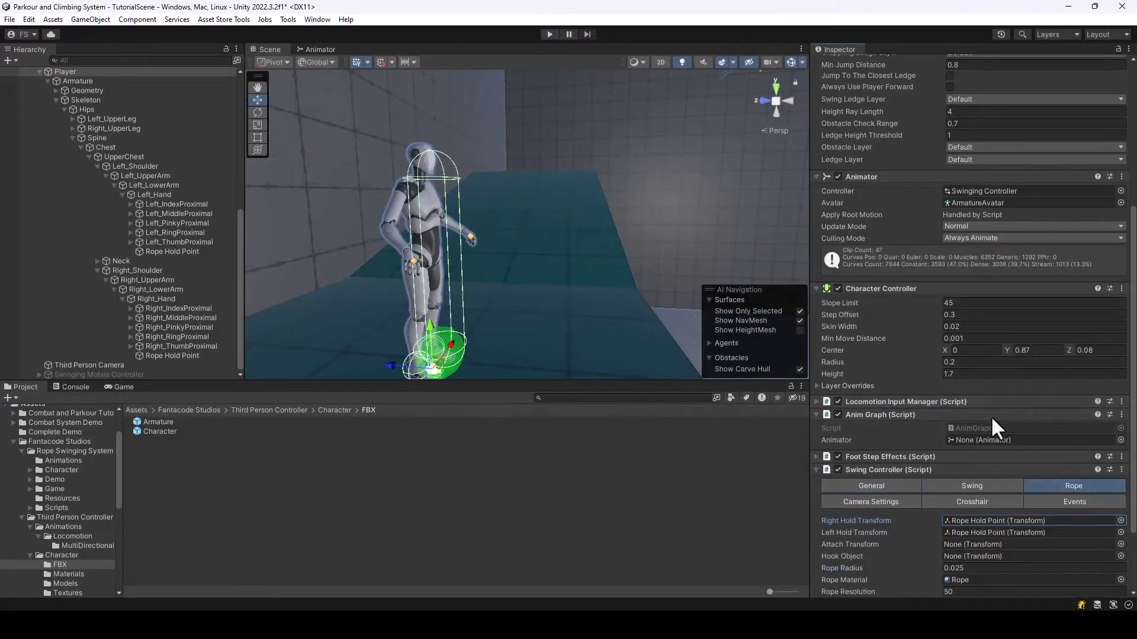
{"action": "scroll", "coordinate": [1006, 431], "scroll_direction": "down", "scroll_amount": 3}
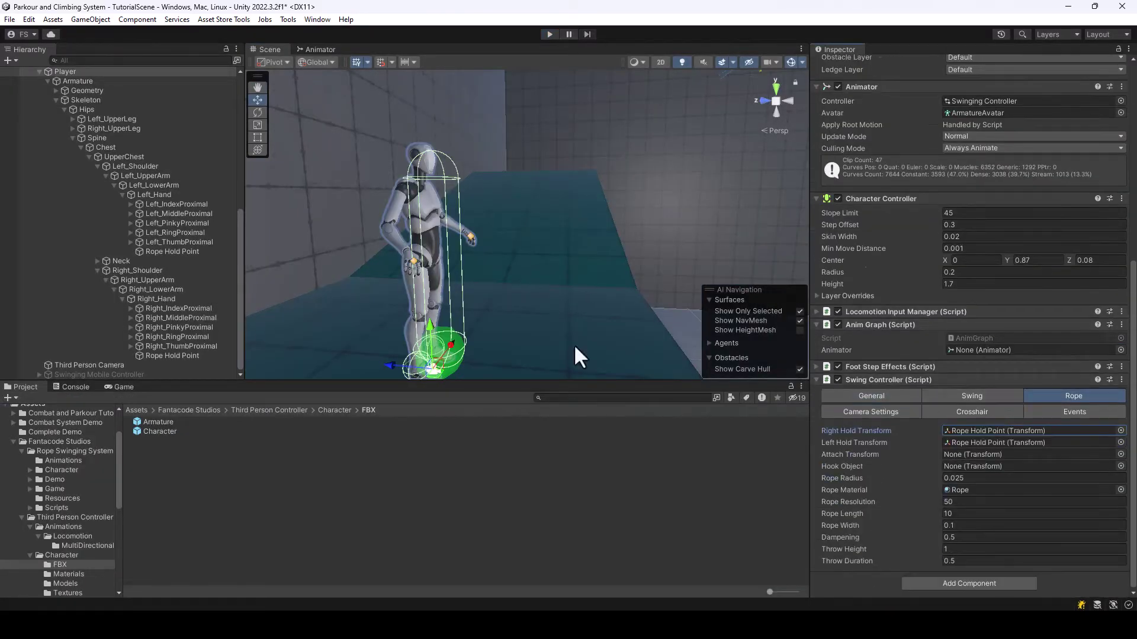
{"action": "left_click", "coordinate": [165, 355]}
{"action": "left_click_drag", "start_coordinate": [165, 355], "coordinate": [995, 454]}
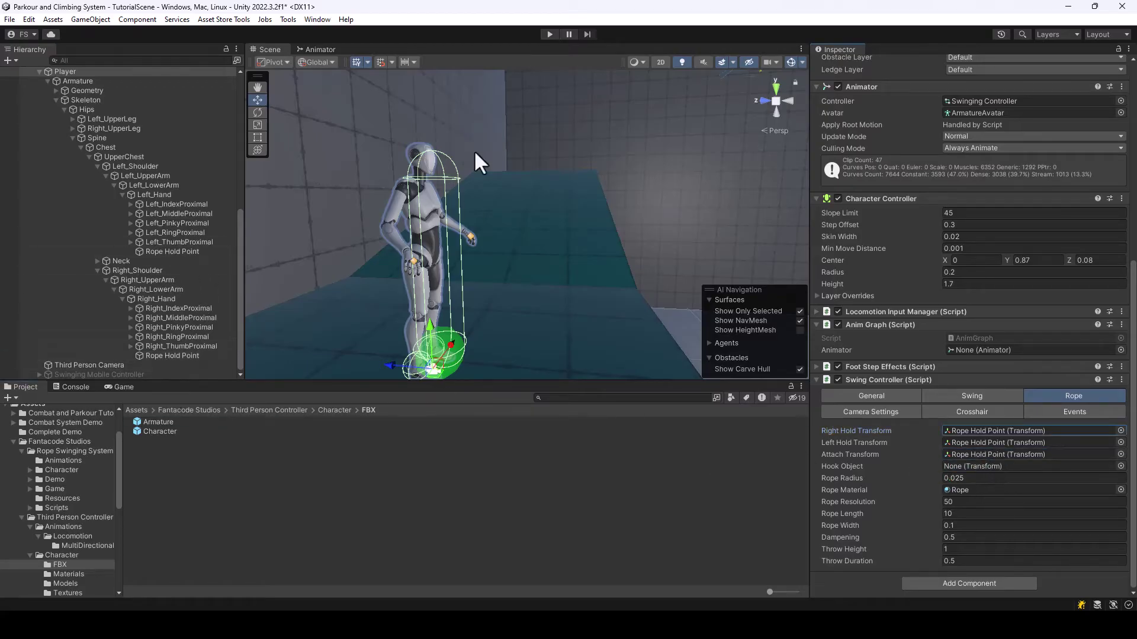
Run the scene, move the character and throw the rope to check where it attaches, and stop the scene
{"action": "left_click", "coordinate": [548, 34]}
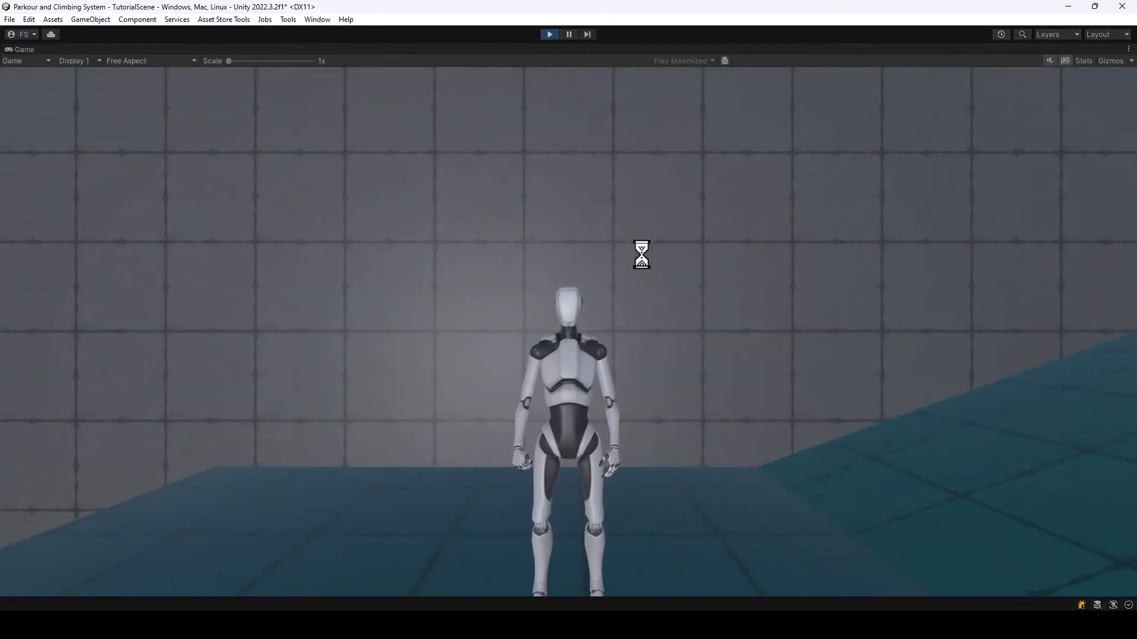
{"action": "key", "text": "w"}
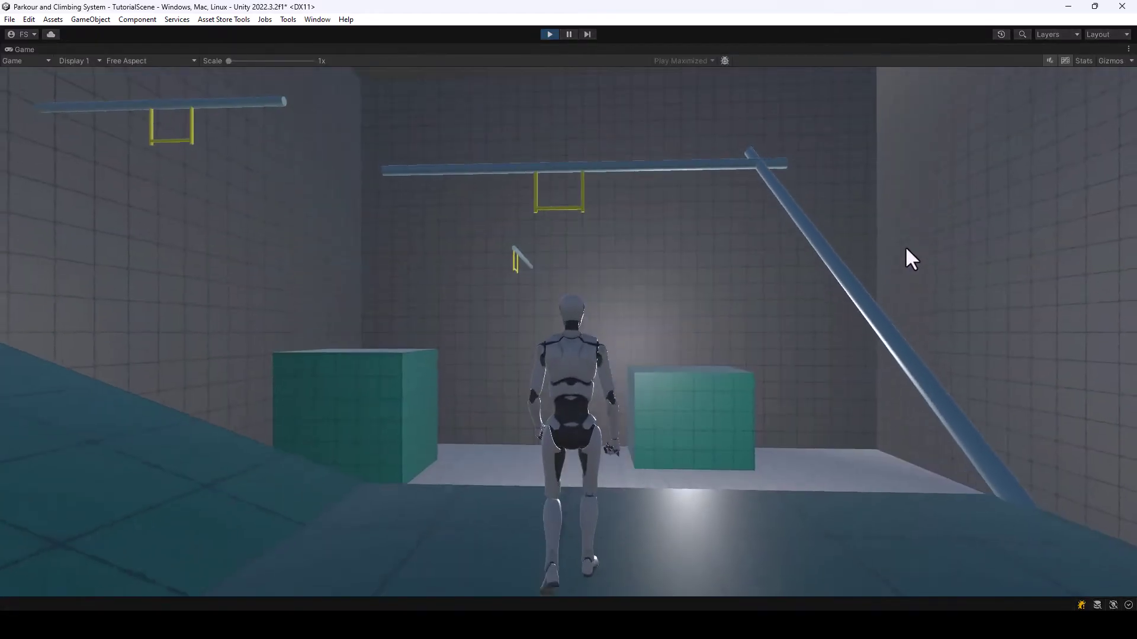
{"action": "key", "text": "w"}
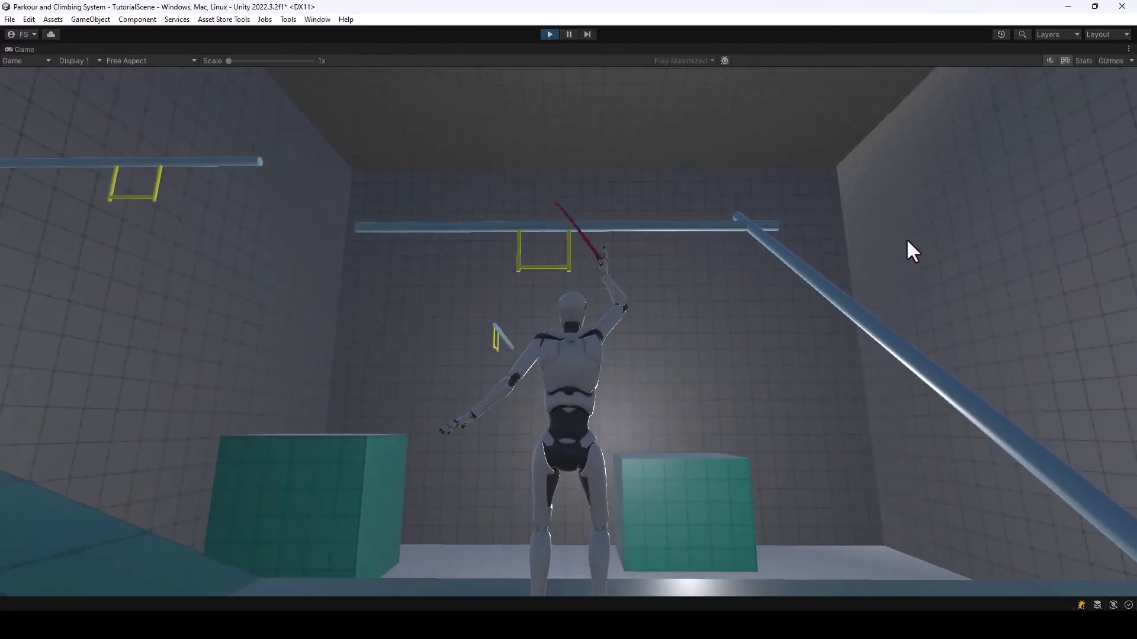
{"action": "key", "text": "d"}
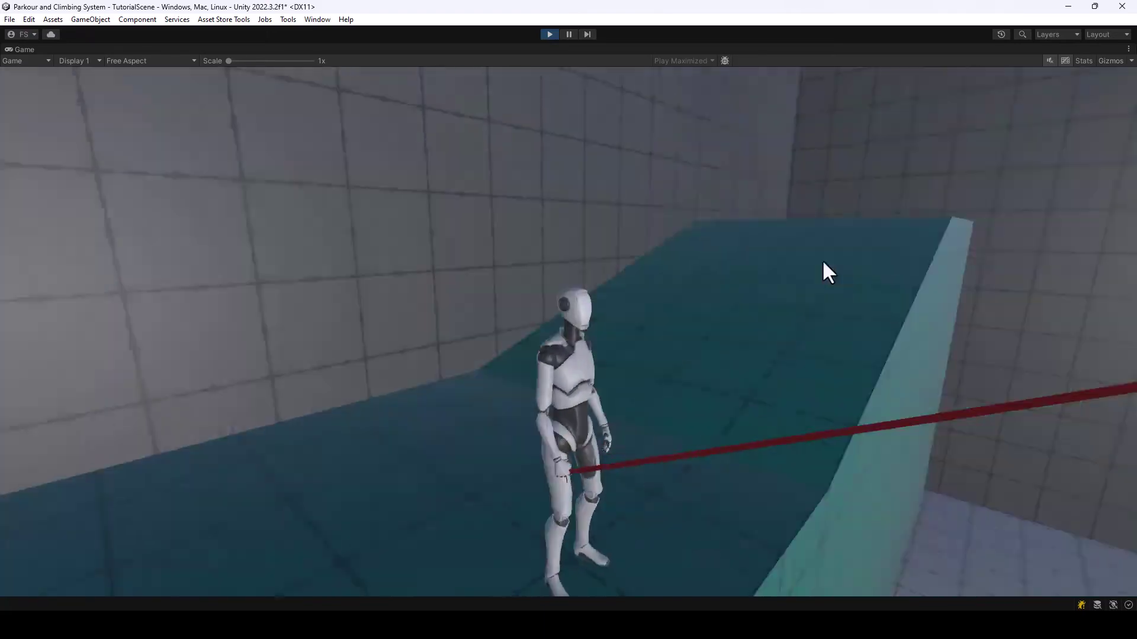
{"action": "key", "text": "d"}
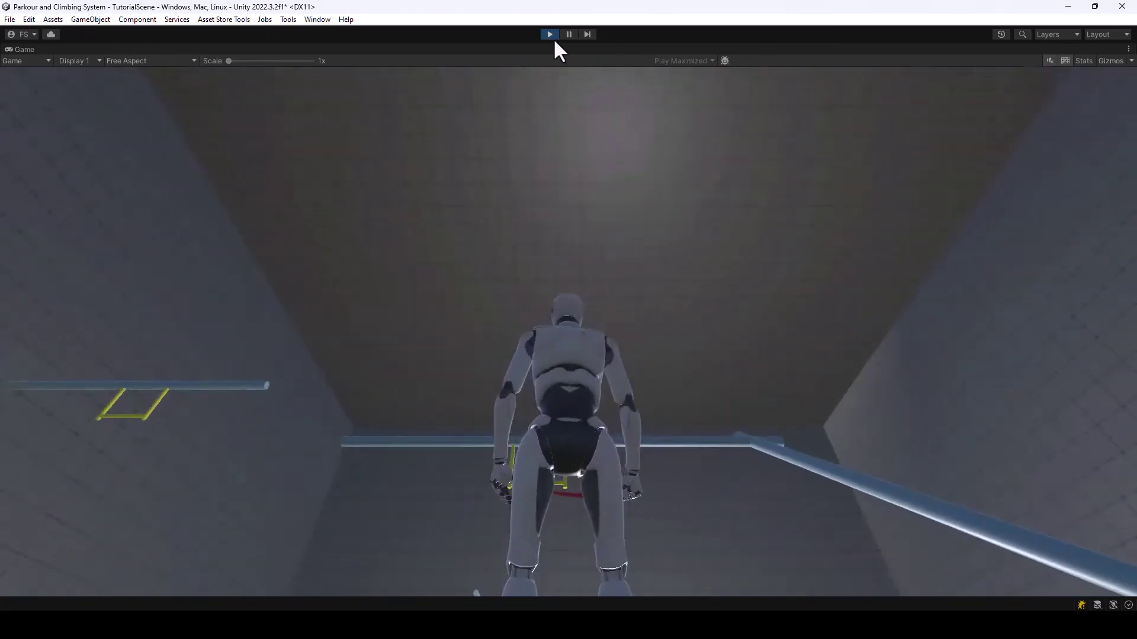
{"action": "left_click", "coordinate": [550, 35]}
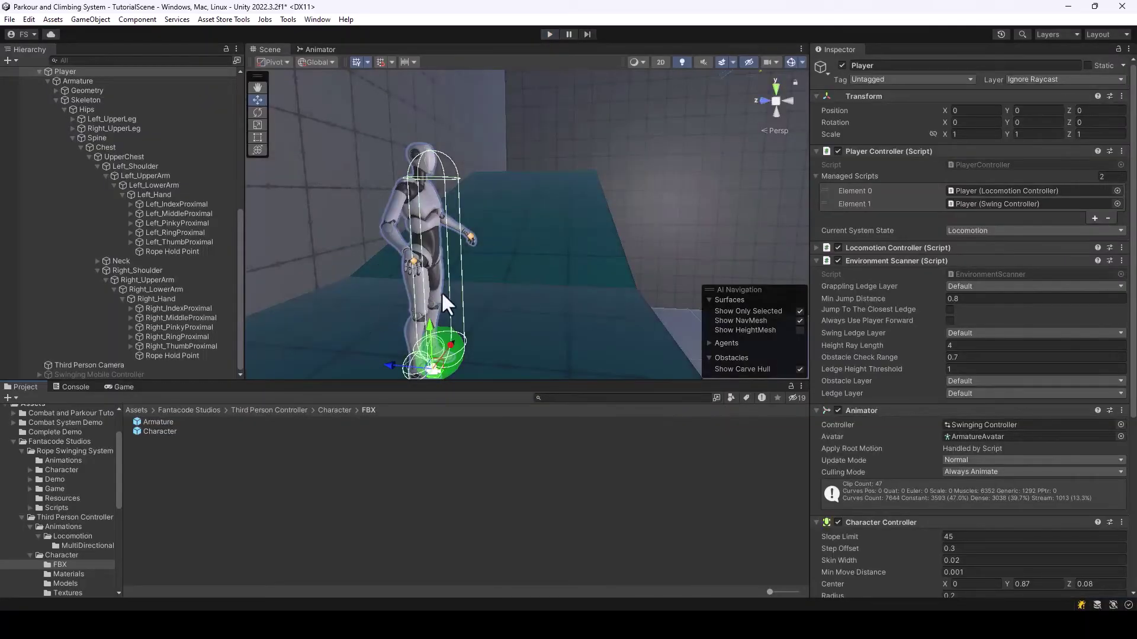
Create an empty child object under the Player's Hips bone and name it Rope Attach Point
{"action": "right_click_drag", "start_coordinate": [442, 291], "coordinate": [508, 299]}
{"action": "right_click_drag", "start_coordinate": [516, 342], "coordinate": [561, 342]}
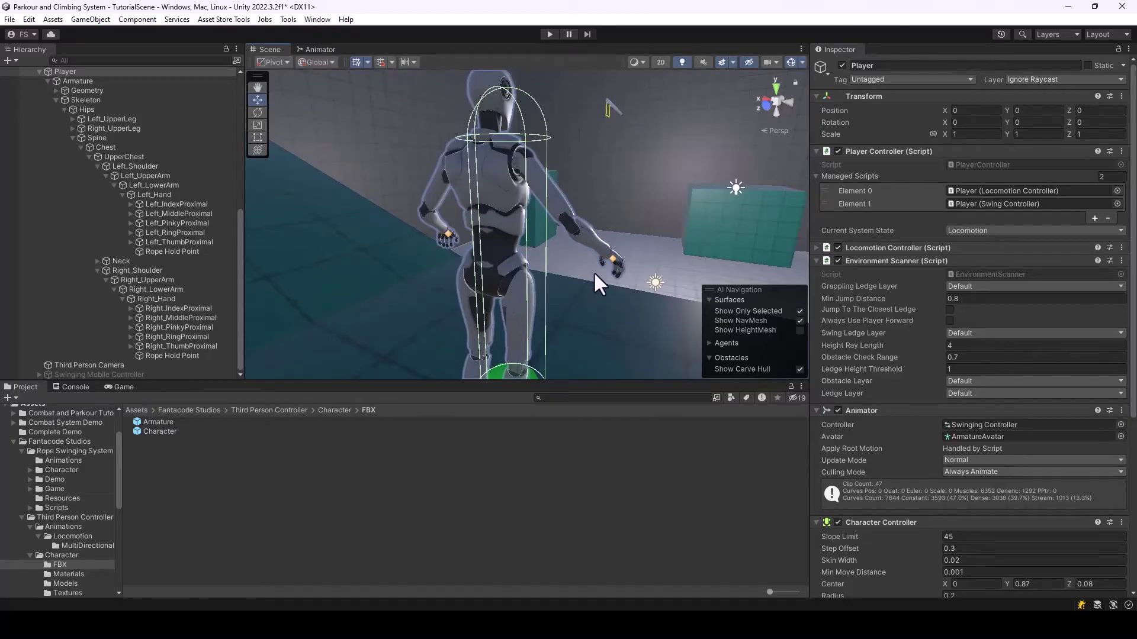
{"action": "right_click_drag", "start_coordinate": [641, 282], "coordinate": [297, 198]}
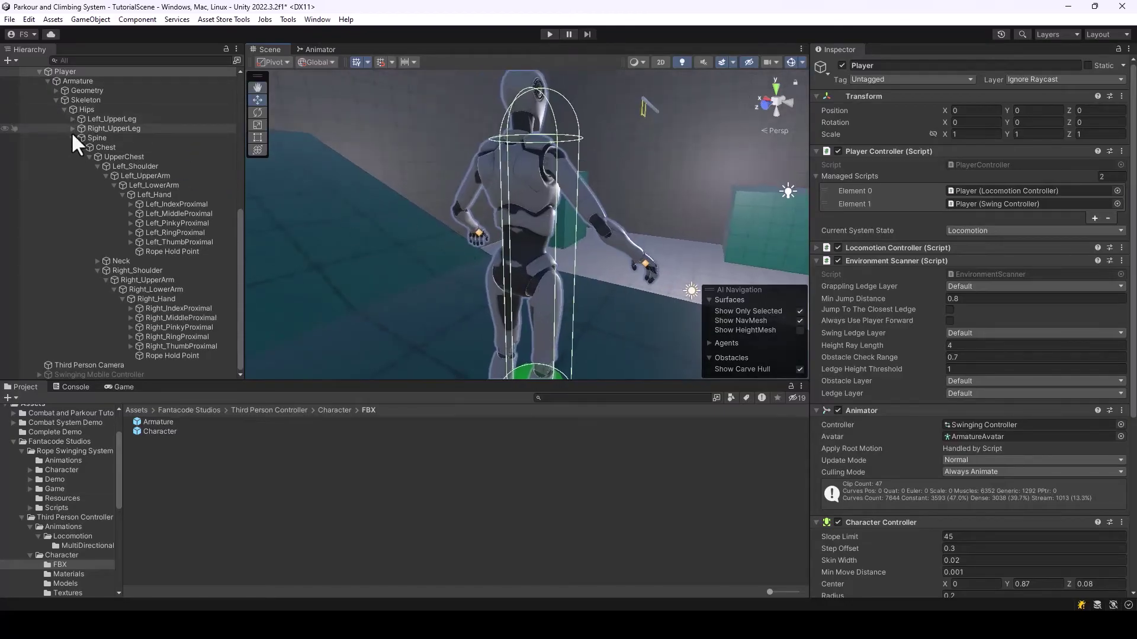
{"action": "left_click", "coordinate": [73, 138]}
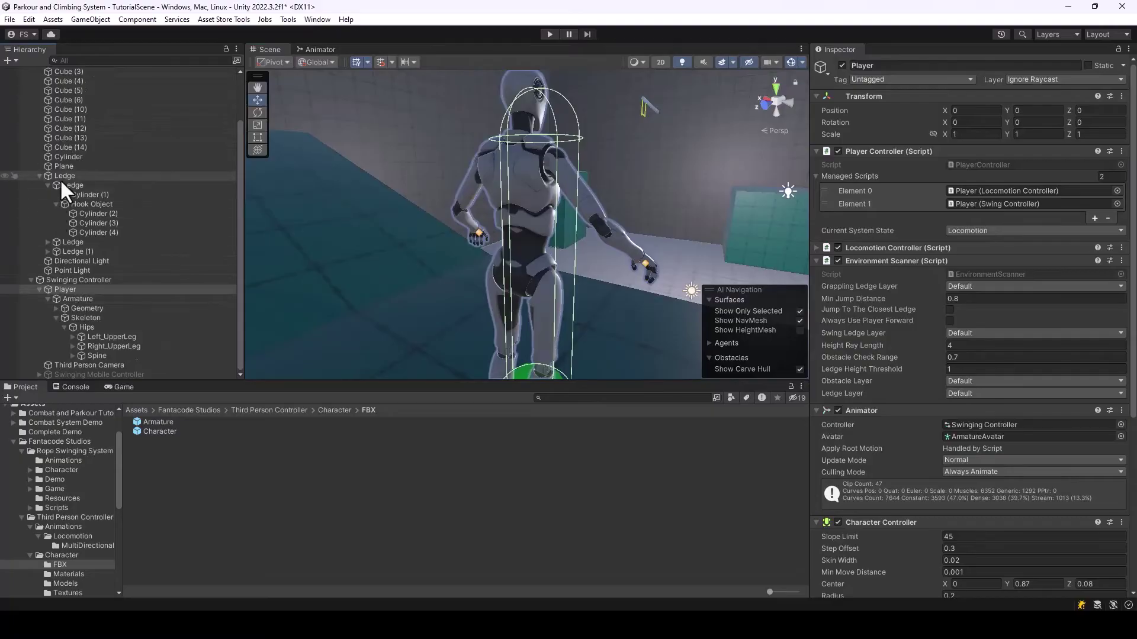
{"action": "right_click", "coordinate": [88, 326]}
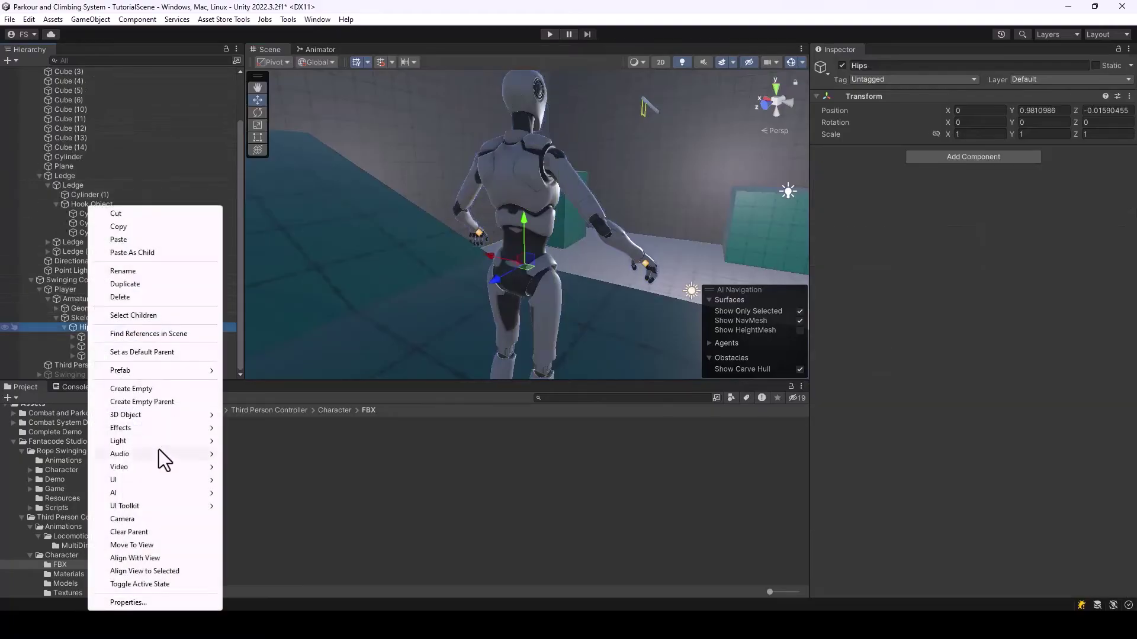
{"action": "left_click", "coordinate": [136, 389]}
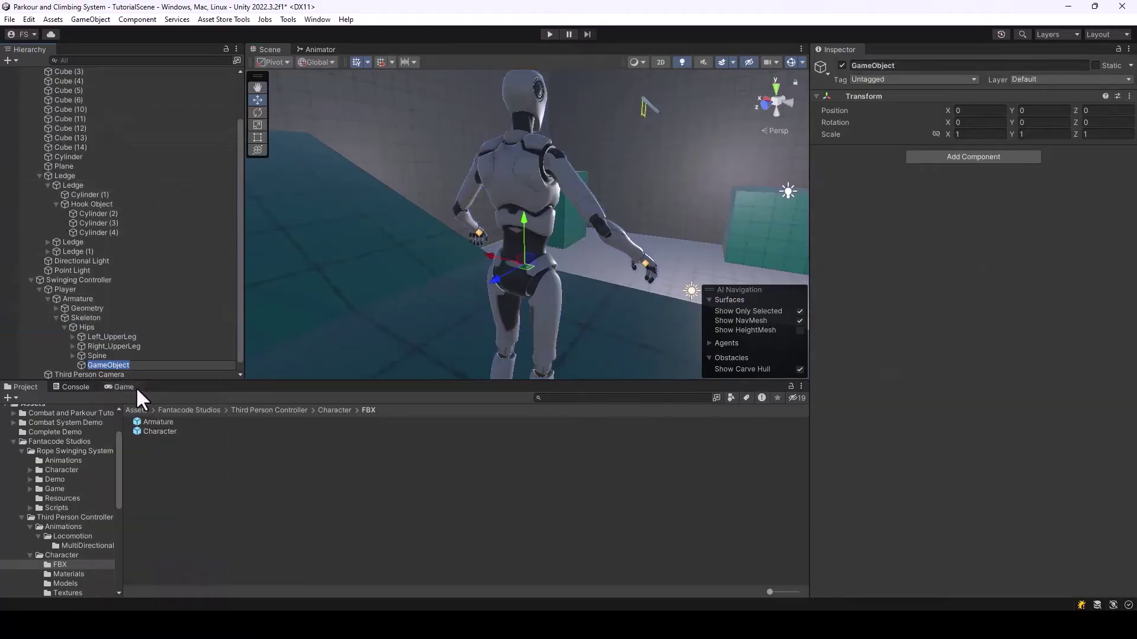
{"action": "type", "text": "Ropt"}
{"action": "type", "text": " Attach Poin"}
{"action": "type", "text": "t"}
{"action": "key", "text": "Return"}
Move the Rope Attach Point beside the character's right hip, at about X 0.164, Y -0.123, and give it a green diamond icon
{"action": "left_click_drag", "start_coordinate": [464, 315], "coordinate": [628, 309], "text": "alt"}
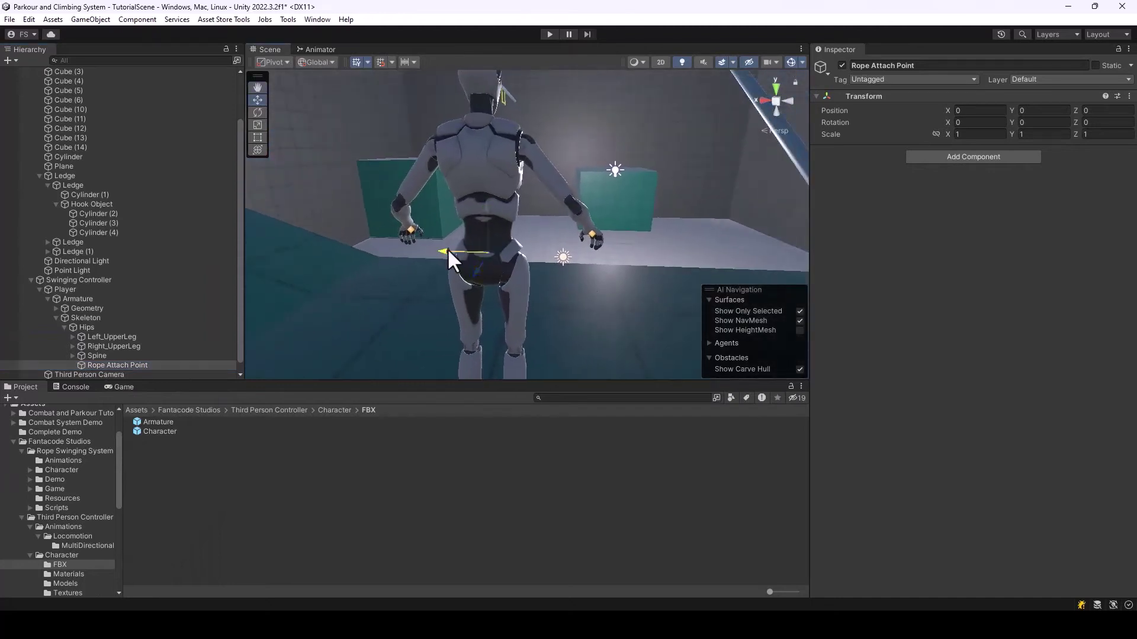
{"action": "left_click", "coordinate": [482, 259]}
{"action": "left_click_drag", "start_coordinate": [527, 222], "coordinate": [822, 129]}
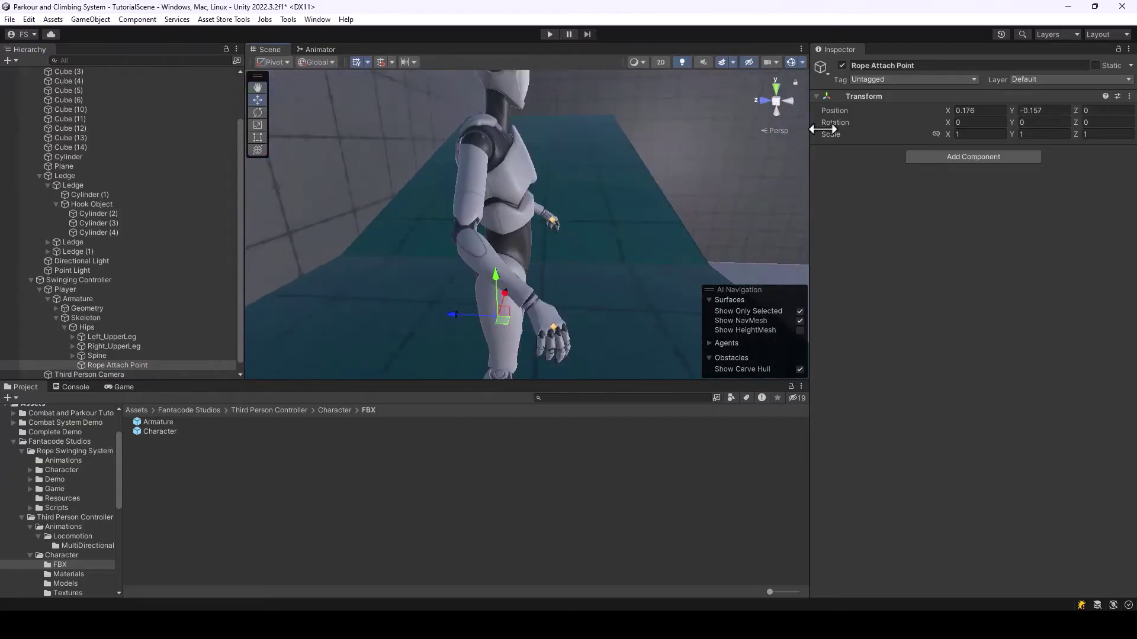
{"action": "left_click", "coordinate": [824, 74]}
{"action": "left_click", "coordinate": [848, 126]}
{"action": "left_click_drag", "start_coordinate": [615, 325], "coordinate": [570, 150], "text": "alt"}
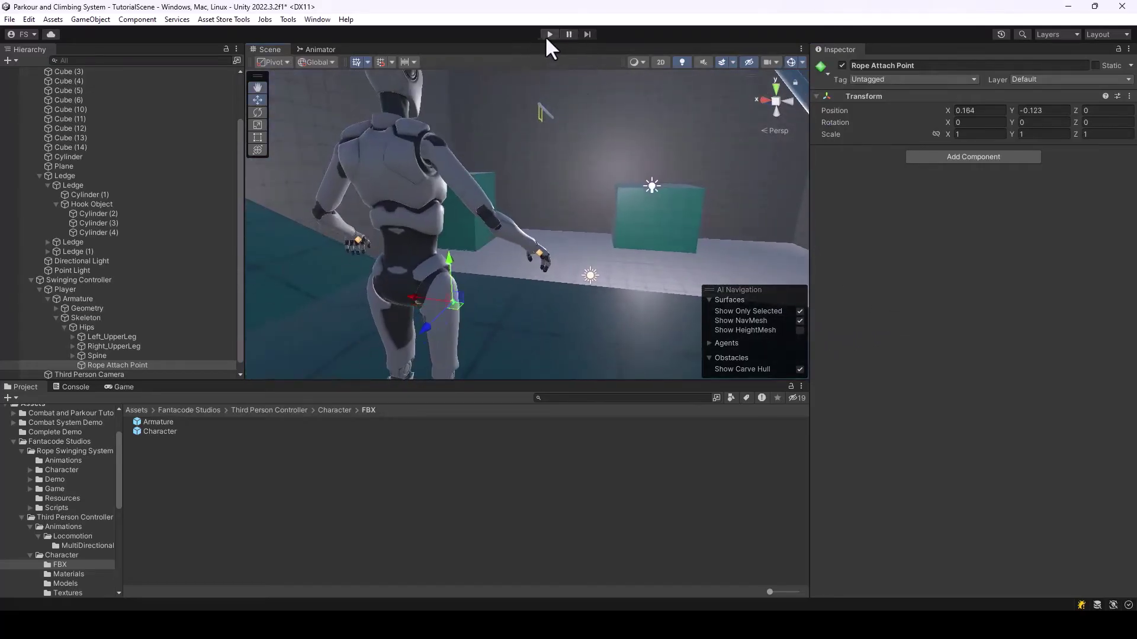
{"action": "left_click", "coordinate": [549, 34]}
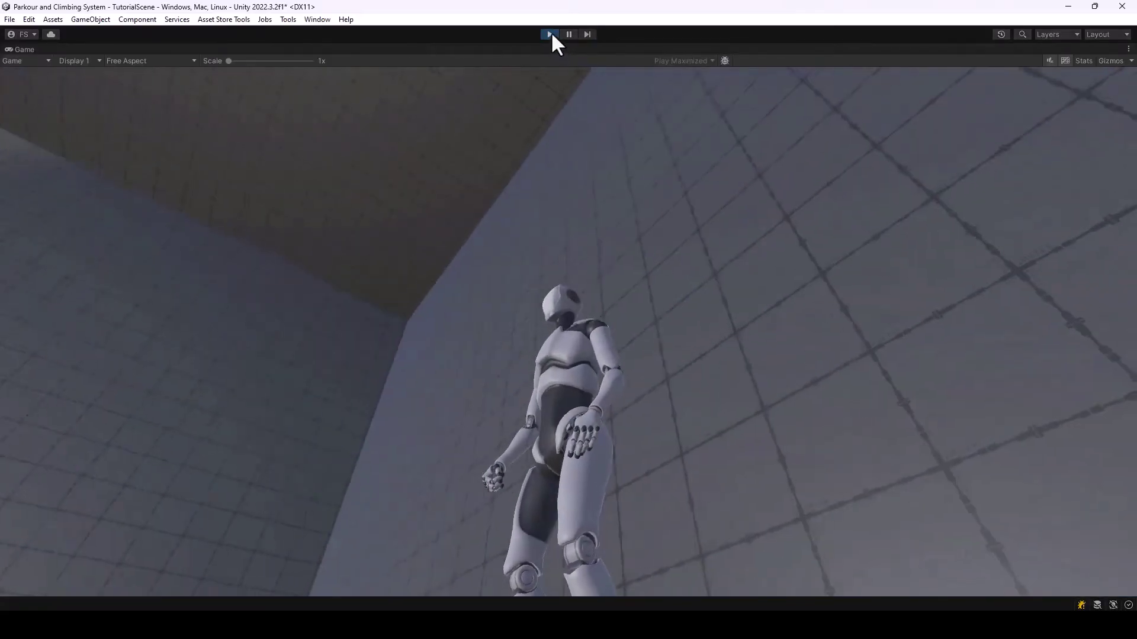
{"action": "left_click", "coordinate": [549, 34]}
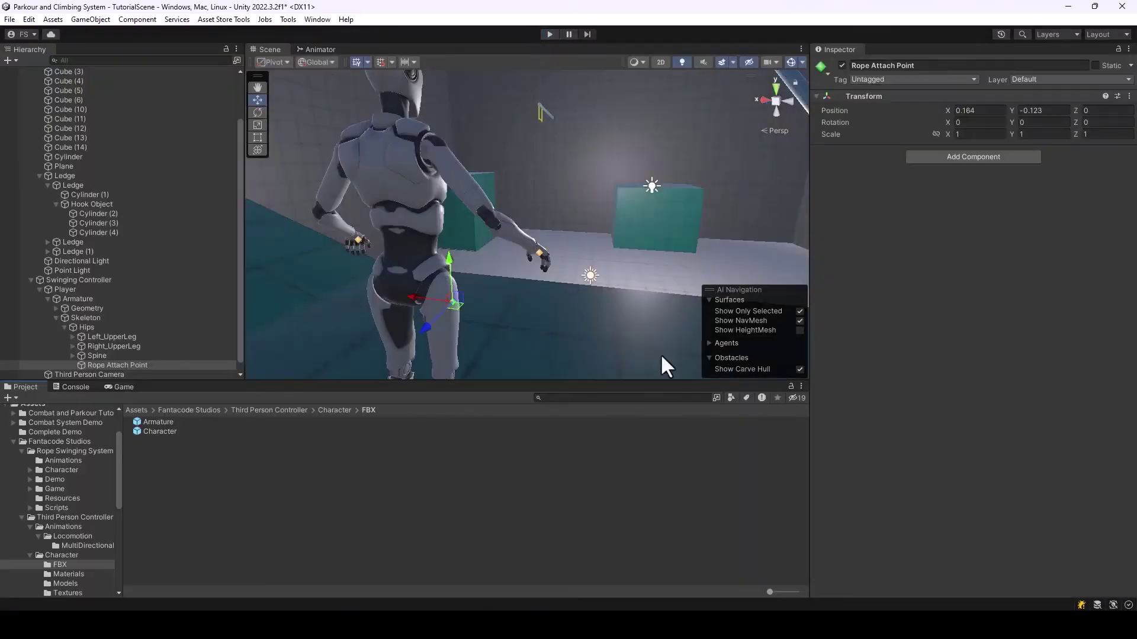
Assign the Rope Attach Point as the Attach Transform in the Player's Swing Controller Rope settings
{"action": "scroll", "coordinate": [168, 200], "scroll_direction": "up", "scroll_amount": 3}
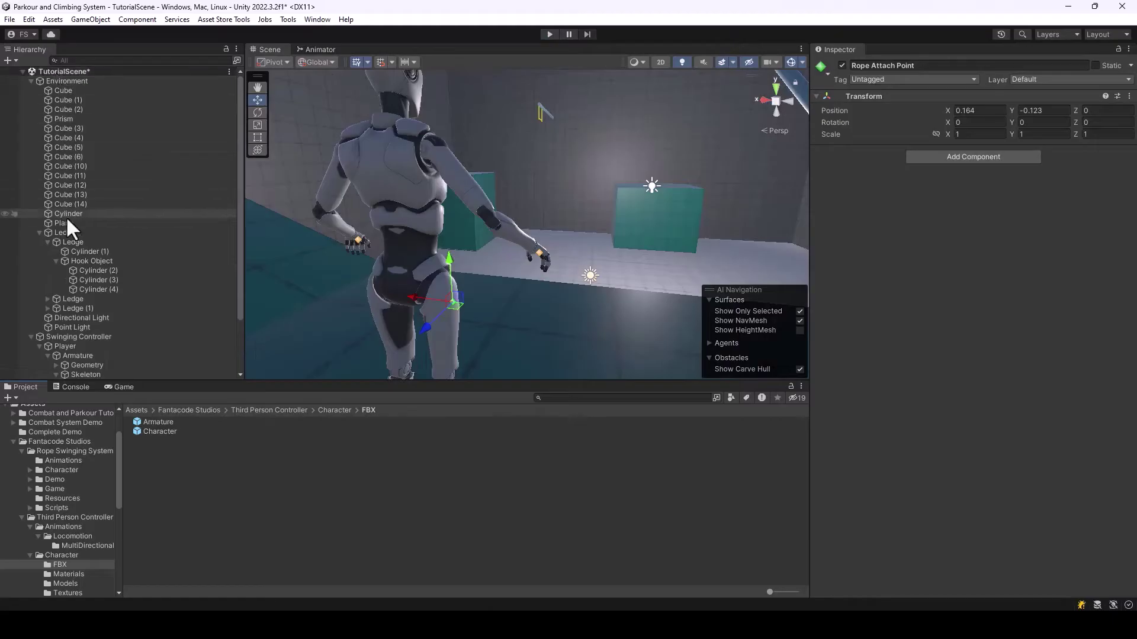
{"action": "left_click", "coordinate": [63, 346]}
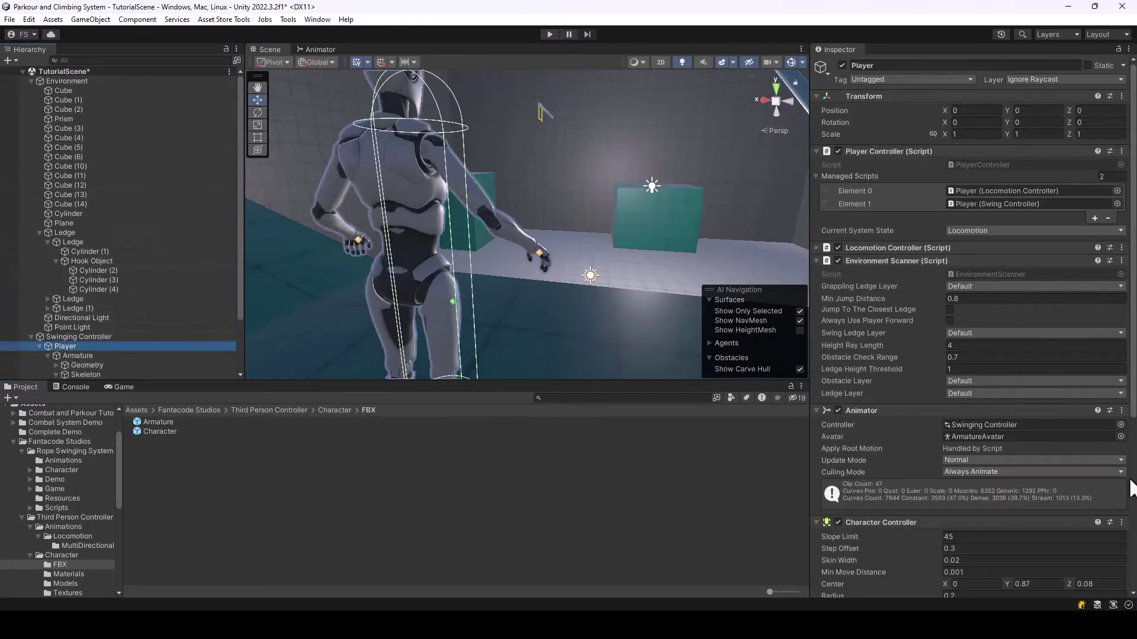
{"action": "scroll", "coordinate": [1122, 473], "scroll_direction": "down", "scroll_amount": 8}
{"action": "left_click", "coordinate": [1070, 461]}
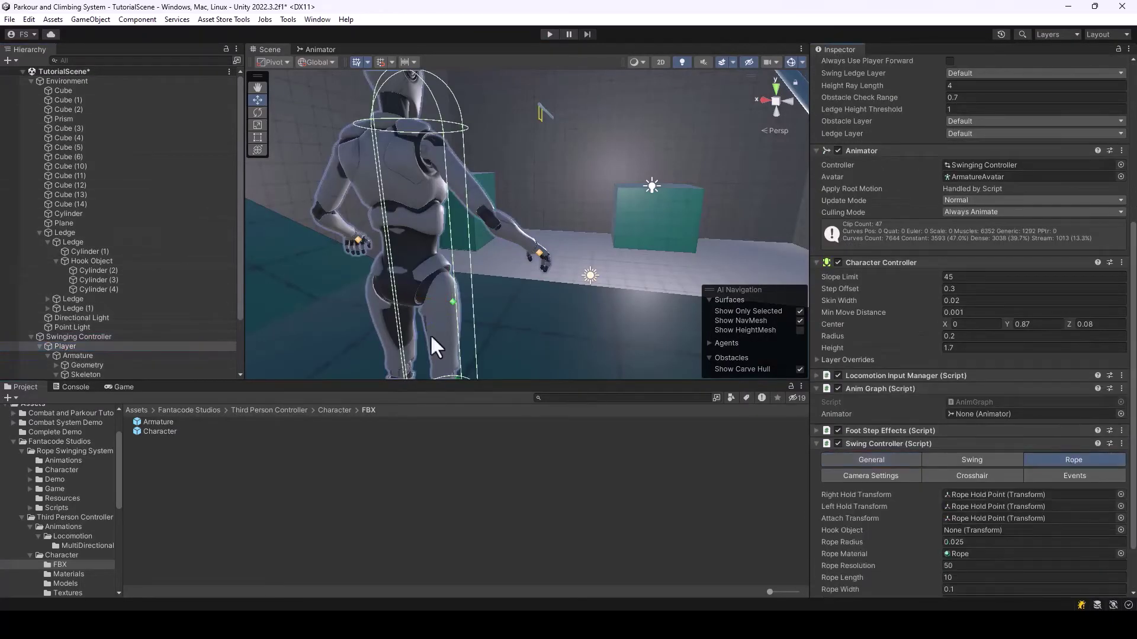
{"action": "scroll", "coordinate": [893, 532], "scroll_direction": "down", "scroll_amount": 3}
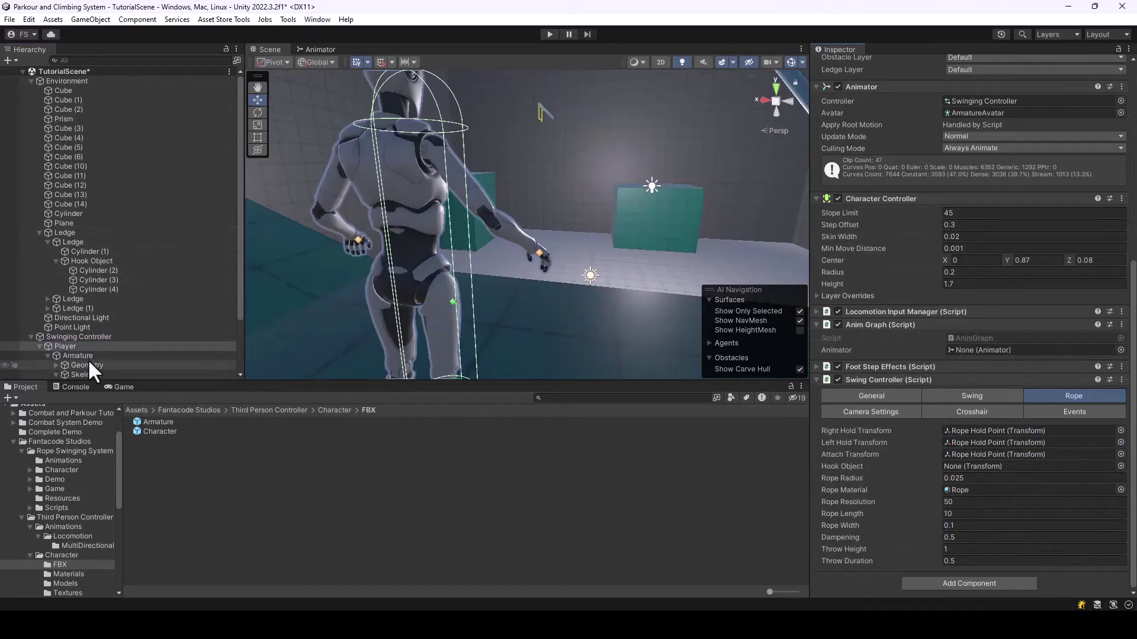
{"action": "scroll", "coordinate": [92, 370], "scroll_direction": "down", "scroll_amount": 3}
{"action": "left_click_drag", "start_coordinate": [113, 357], "coordinate": [992, 460]}
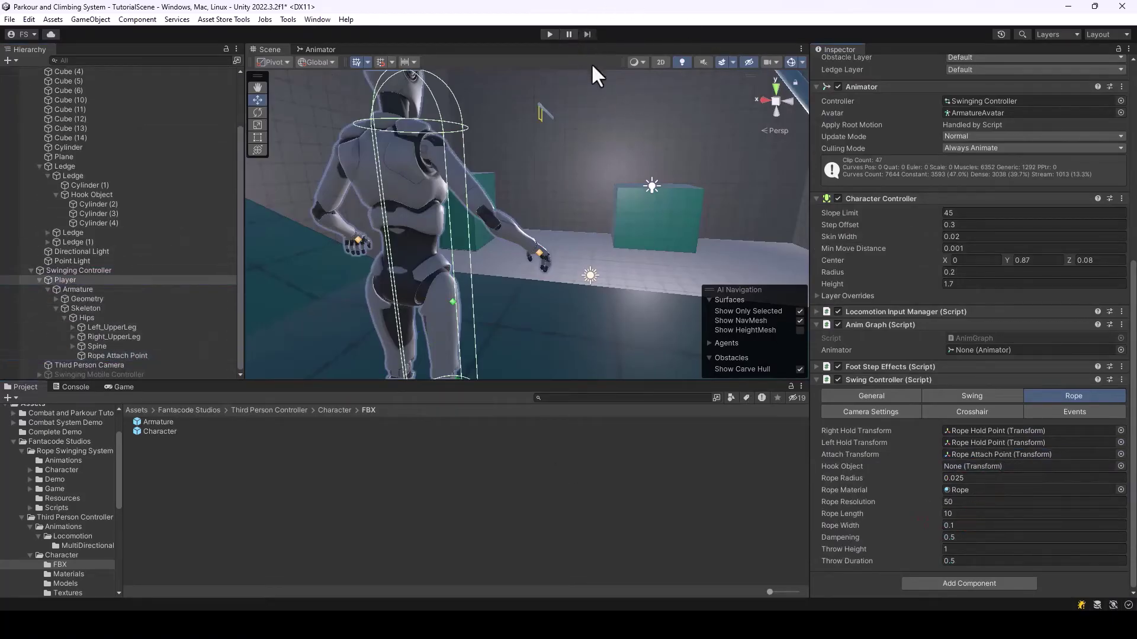
Run the scene to check the rope at the new attach point, stop it, and examine the character and the ledges
{"action": "left_click", "coordinate": [550, 34]}
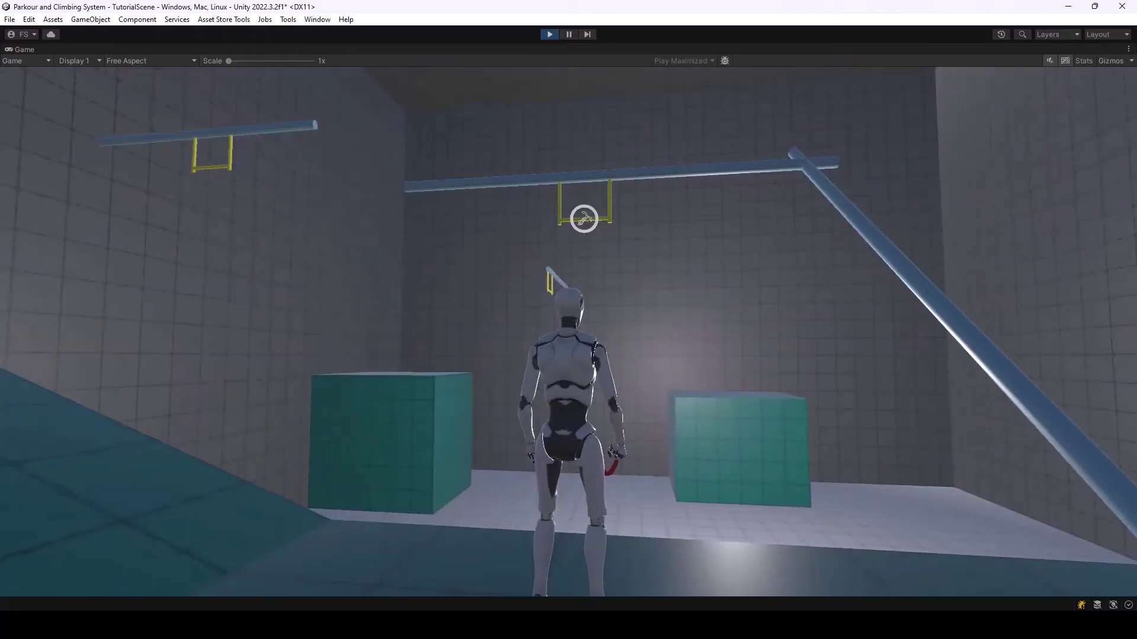
{"action": "key", "text": "ctrl+p"}
{"action": "right_click_drag", "start_coordinate": [587, 238], "coordinate": [304, 274]}
{"action": "right_click_drag", "start_coordinate": [451, 272], "coordinate": [572, 175]}
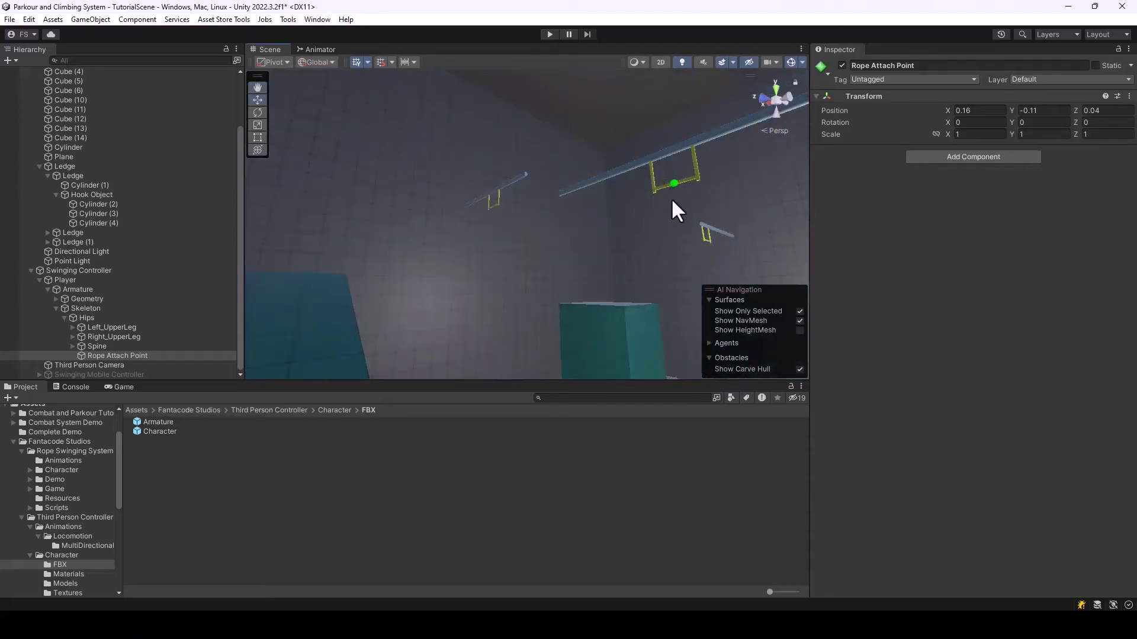
{"action": "right_click_drag", "start_coordinate": [675, 276], "coordinate": [768, 182]}
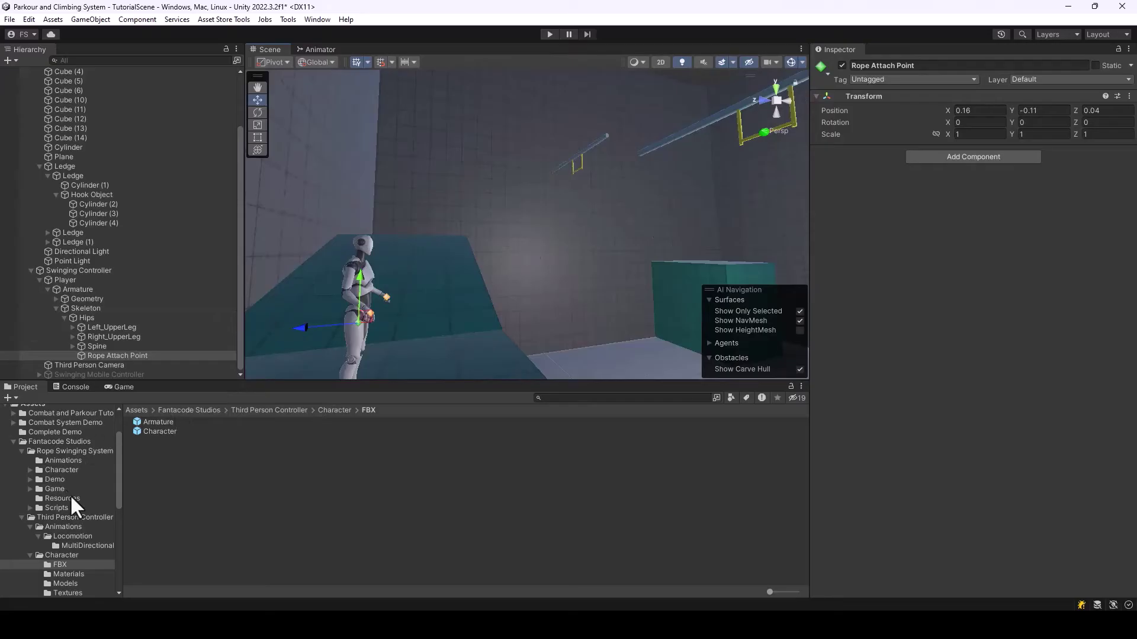
Add the Hook prefab from the Rope Swinging System's Game/Prefab folder as a child of the right hand's Rope Hold Point
{"action": "left_click", "coordinate": [52, 487]}
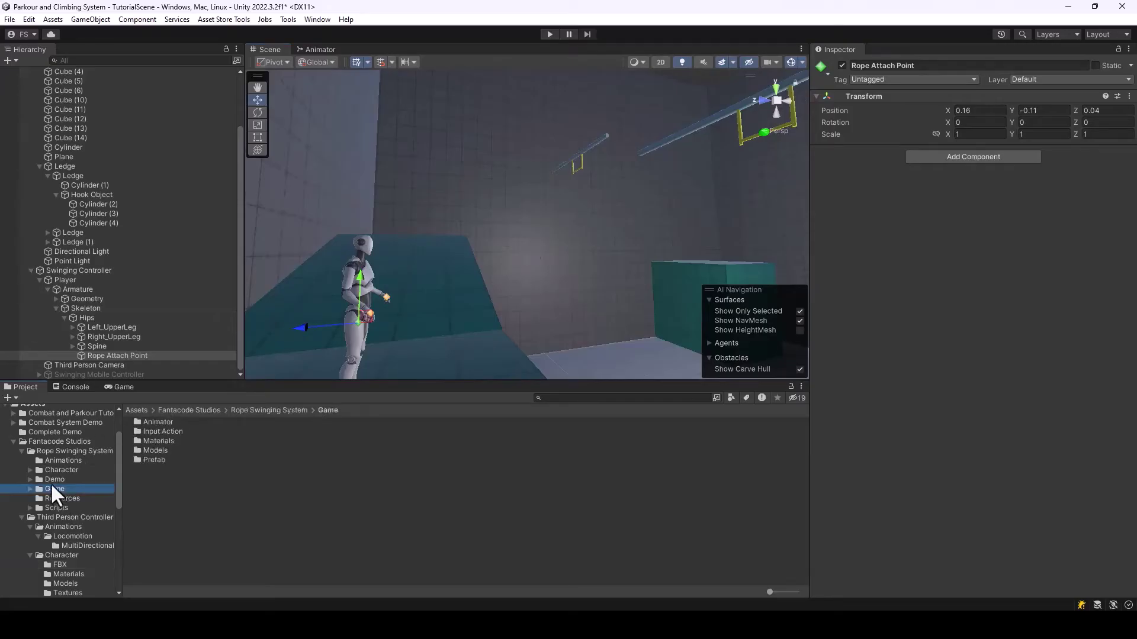
{"action": "double_click", "coordinate": [157, 460]}
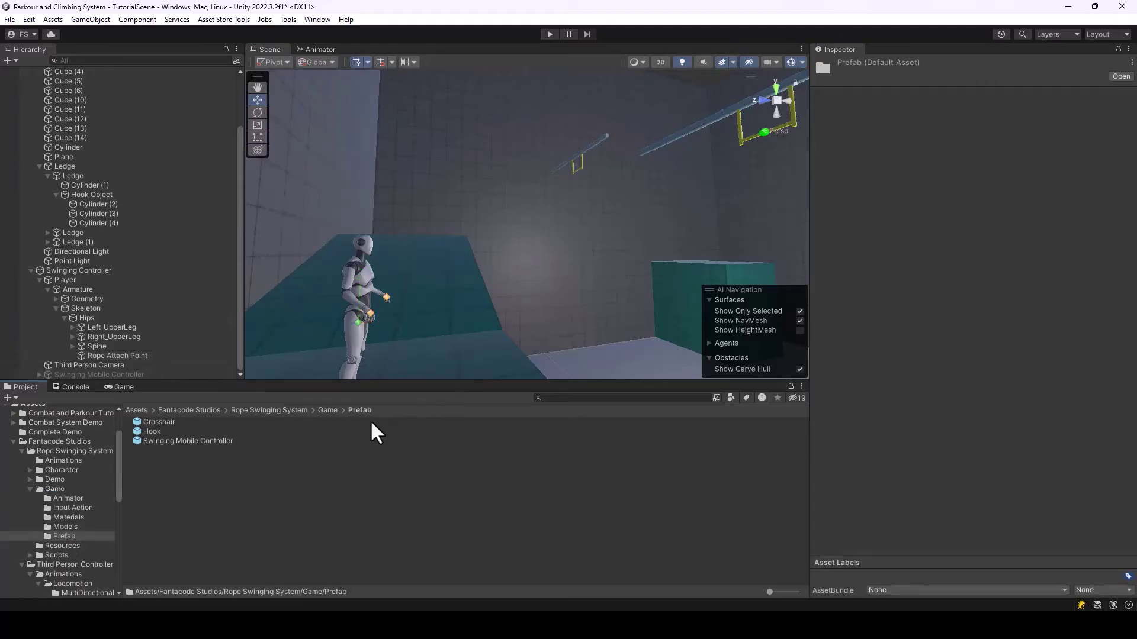
{"action": "left_click_drag", "start_coordinate": [154, 432], "coordinate": [89, 349]}
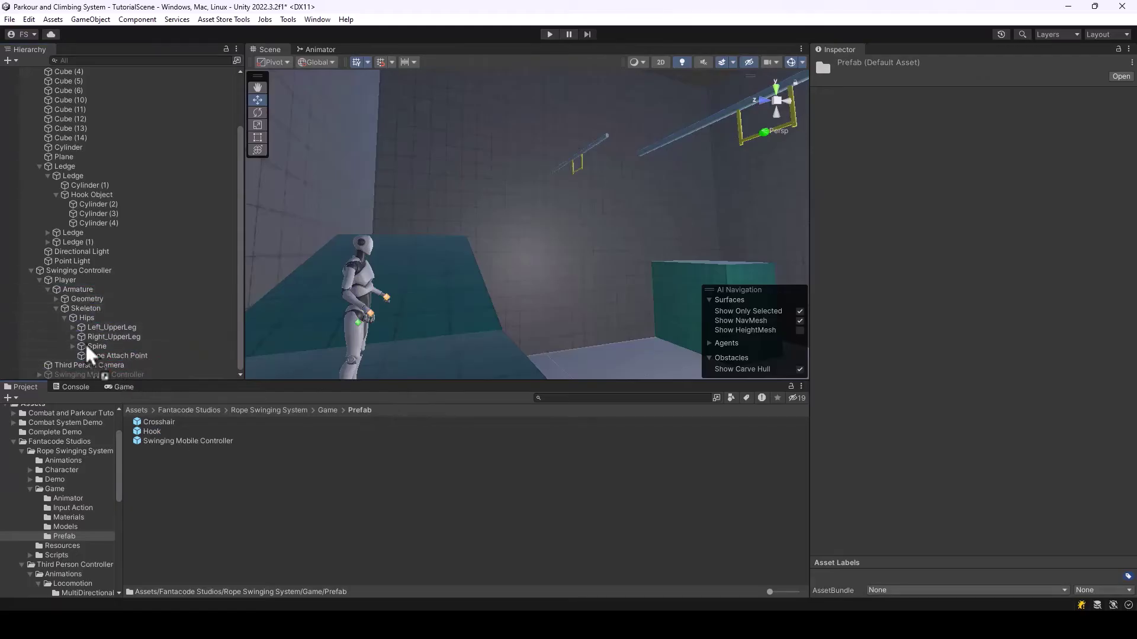
{"action": "left_click", "coordinate": [56, 309]}
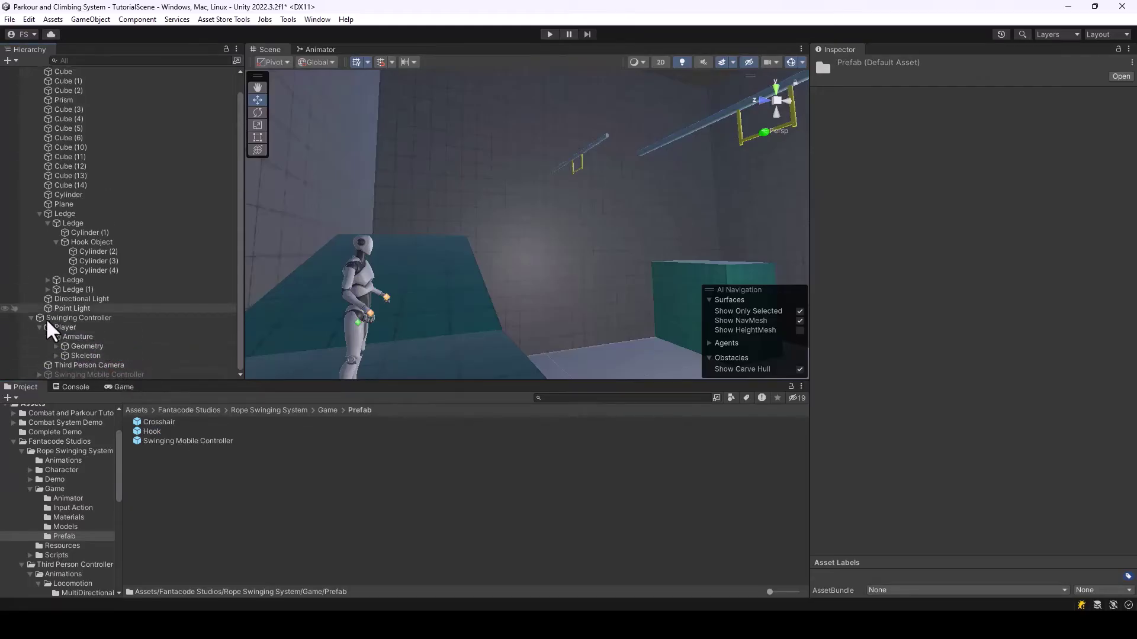
{"action": "left_click", "coordinate": [59, 355]}
{"action": "left_click", "coordinate": [57, 355]}
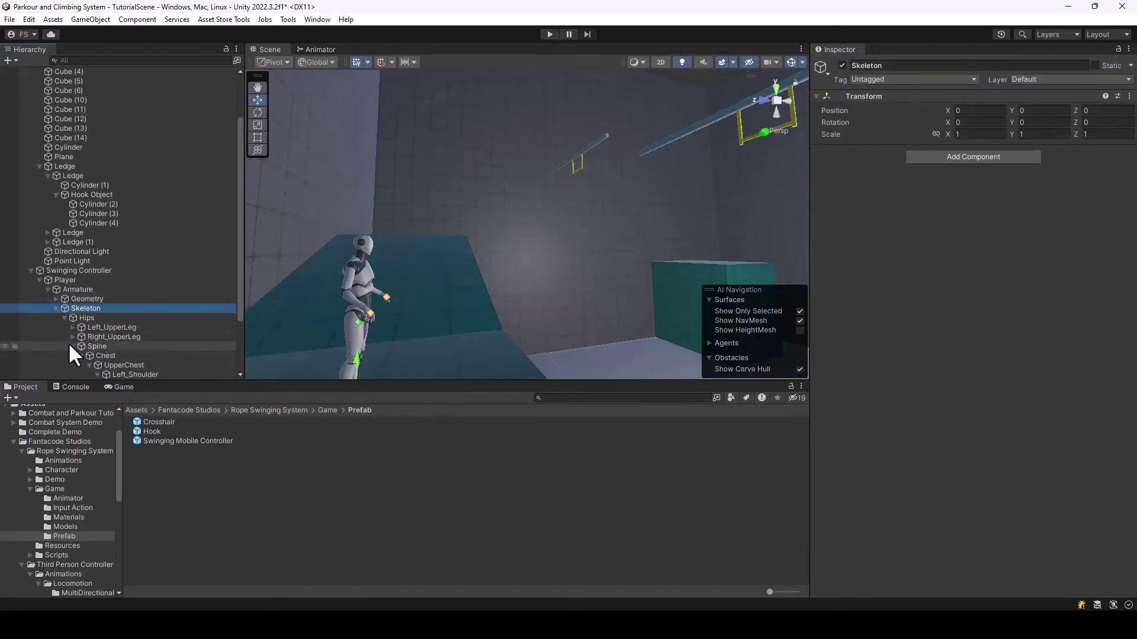
{"action": "left_click", "coordinate": [72, 347]}
{"action": "scroll", "coordinate": [178, 350], "scroll_direction": "down", "scroll_amount": 5}
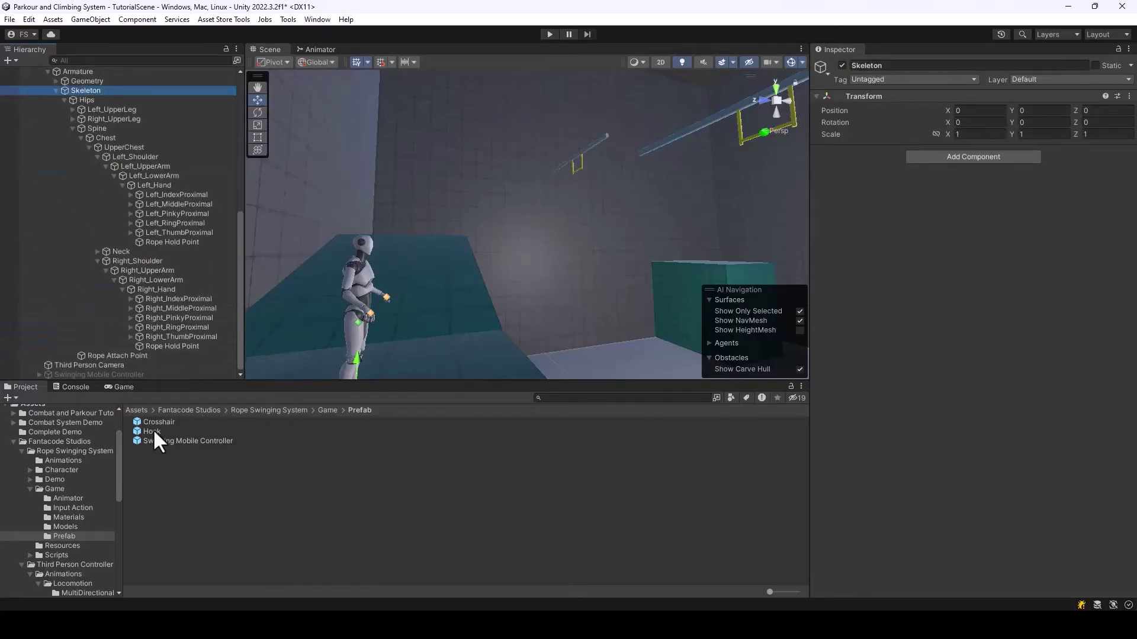
{"action": "left_click_drag", "start_coordinate": [152, 431], "coordinate": [190, 346]}
{"action": "right_click_drag", "start_coordinate": [419, 343], "coordinate": [418, 284]}
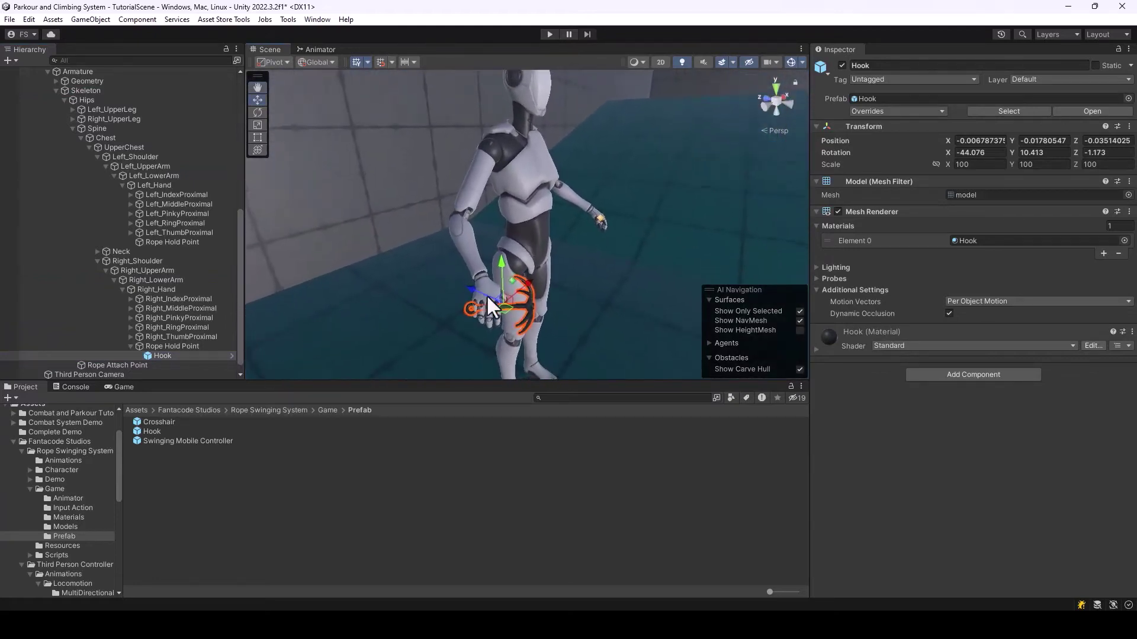
Switch the transform handle orientation to Local
{"action": "left_click", "coordinate": [316, 61]}
{"action": "left_click", "coordinate": [329, 86]}
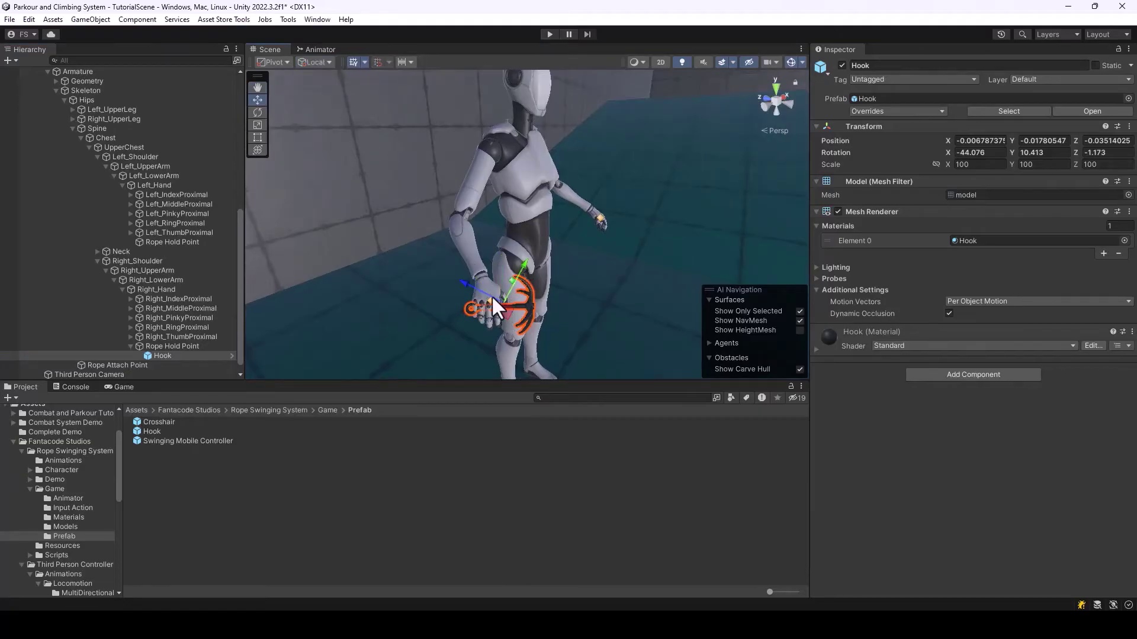
Try moving the Hook in the right hand and changing its rotation, and revert the changes
{"action": "left_click_drag", "start_coordinate": [496, 298], "coordinate": [470, 284]}
{"action": "key", "text": "ctrl+z"}
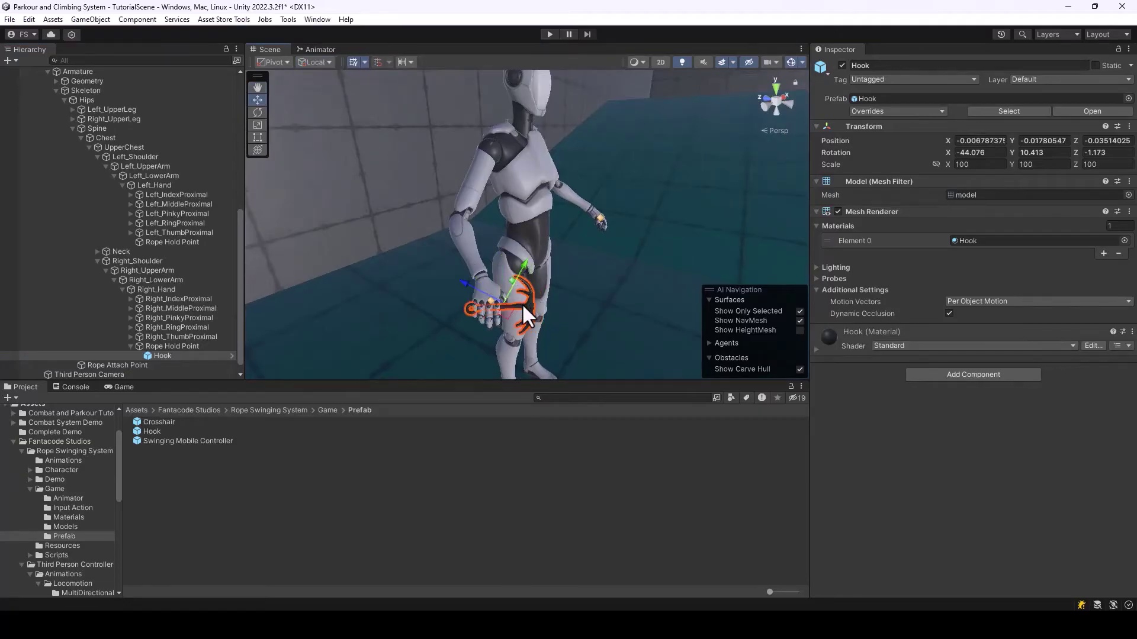
{"action": "type", "text": "-16.12"}
{"action": "key", "text": "Tab"}
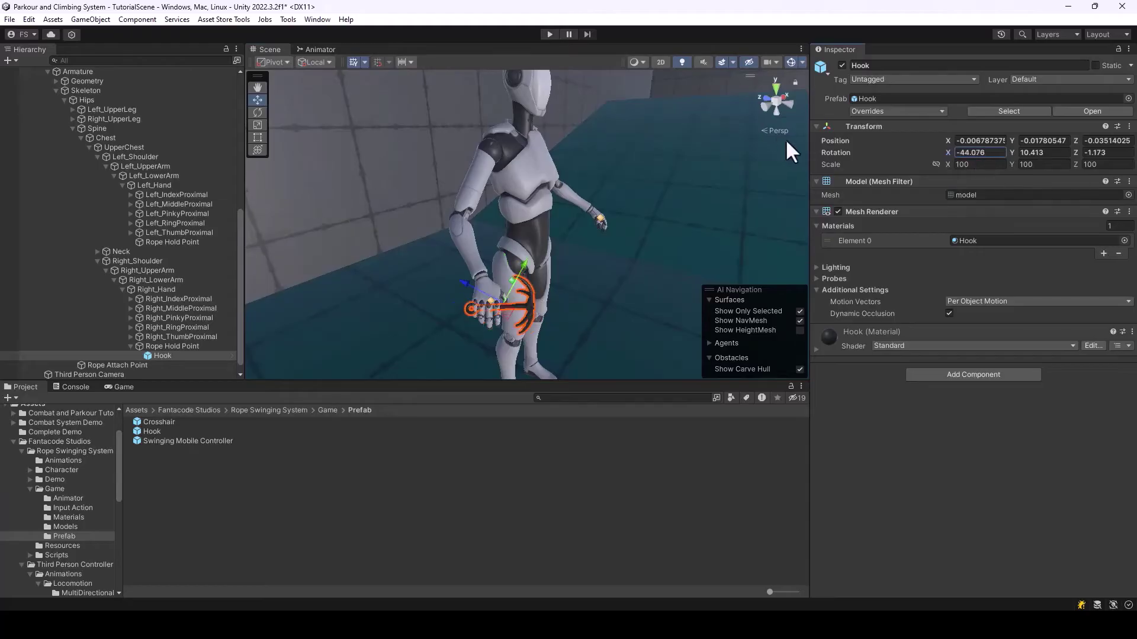
{"action": "type", "text": "77"}
{"action": "key", "text": "Escape"}
Assign the Hook in the right hand as the Hook Object in the Player's Swing Controller Rope settings
{"action": "left_click_drag", "start_coordinate": [676, 360], "coordinate": [566, 232], "text": "alt"}
{"action": "left_click_drag", "start_coordinate": [633, 271], "coordinate": [625, 233], "text": "alt"}
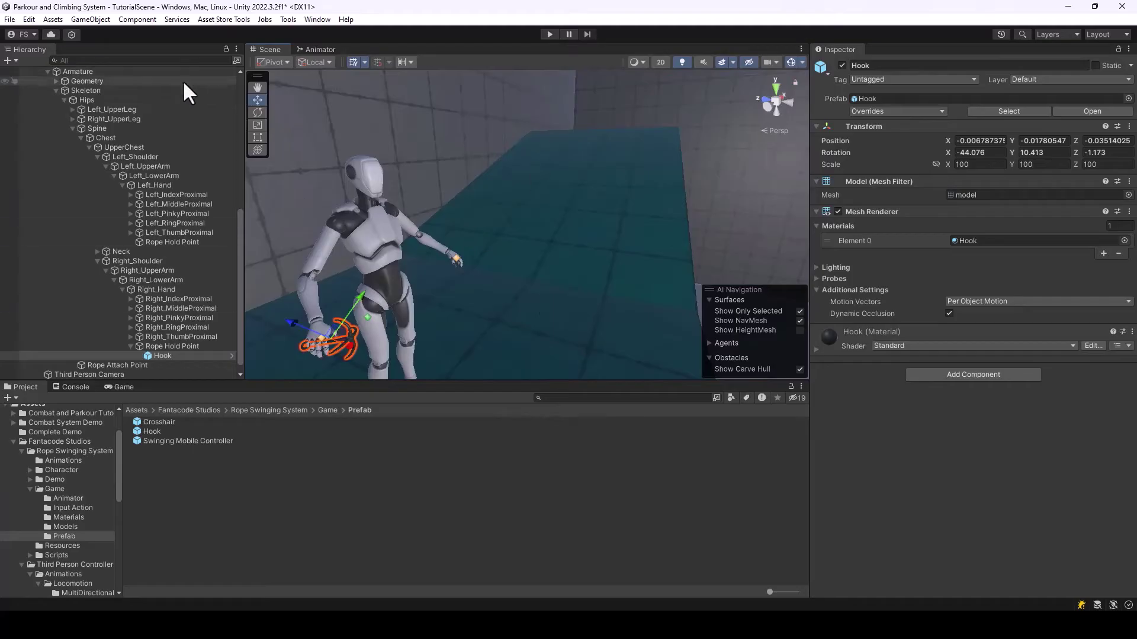
{"action": "scroll", "coordinate": [82, 118], "scroll_direction": "up", "scroll_amount": 2}
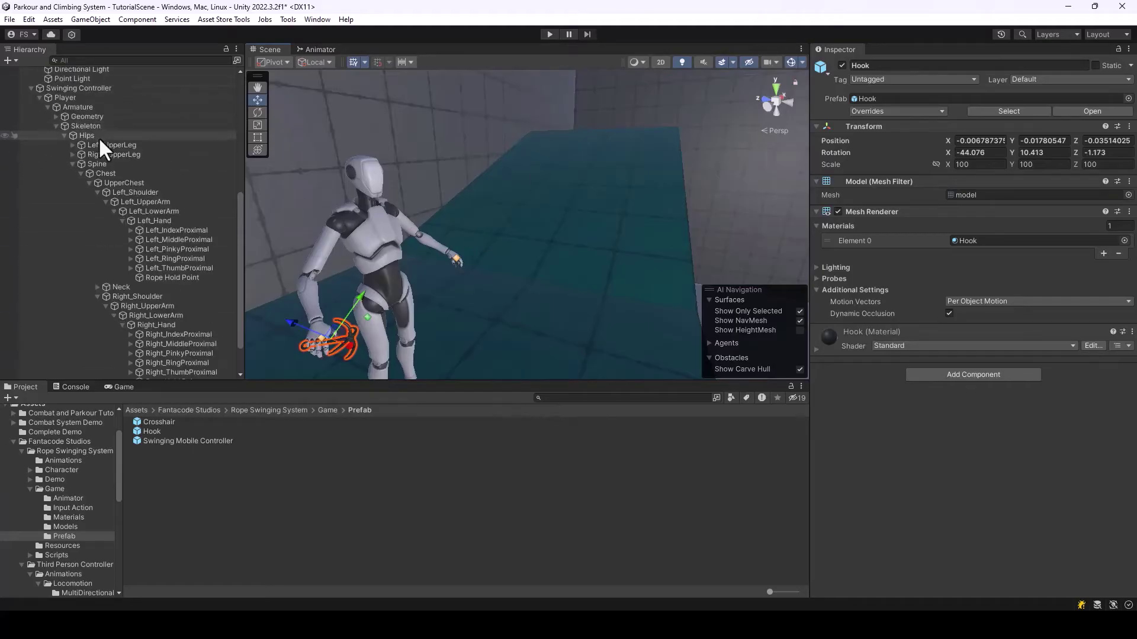
{"action": "left_click", "coordinate": [73, 97]}
{"action": "scroll", "coordinate": [136, 271], "scroll_direction": "down", "scroll_amount": 2}
{"action": "scroll", "coordinate": [1045, 438], "scroll_direction": "down", "scroll_amount": 10}
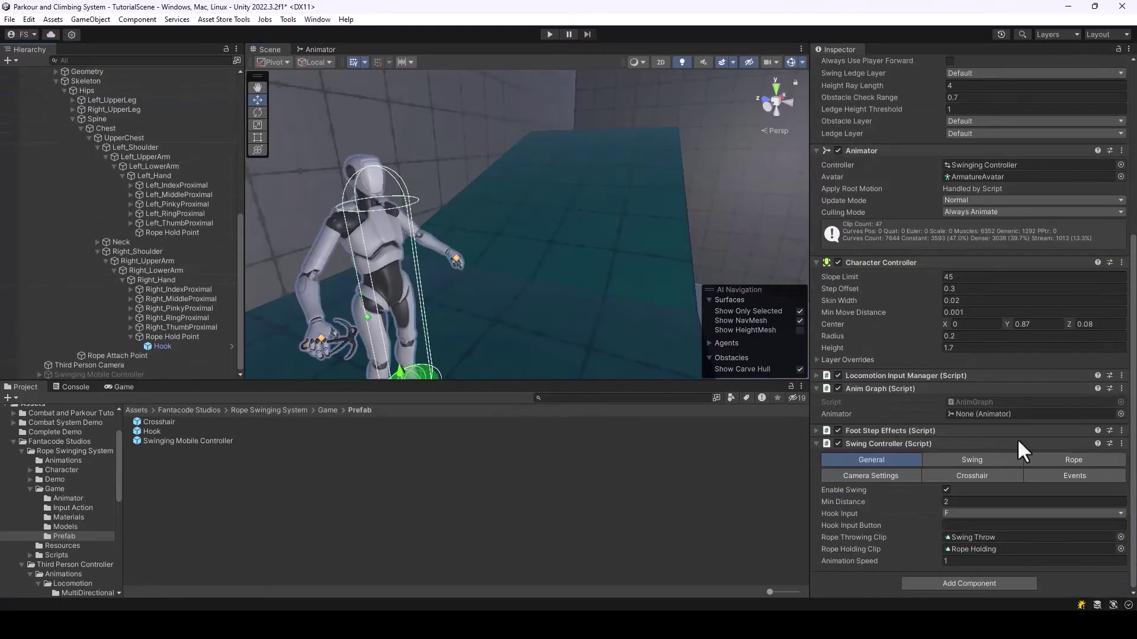
{"action": "left_click", "coordinate": [1076, 460]}
{"action": "scroll", "coordinate": [1071, 393], "scroll_direction": "down", "scroll_amount": 2}
{"action": "left_click_drag", "start_coordinate": [148, 343], "coordinate": [1035, 465]}
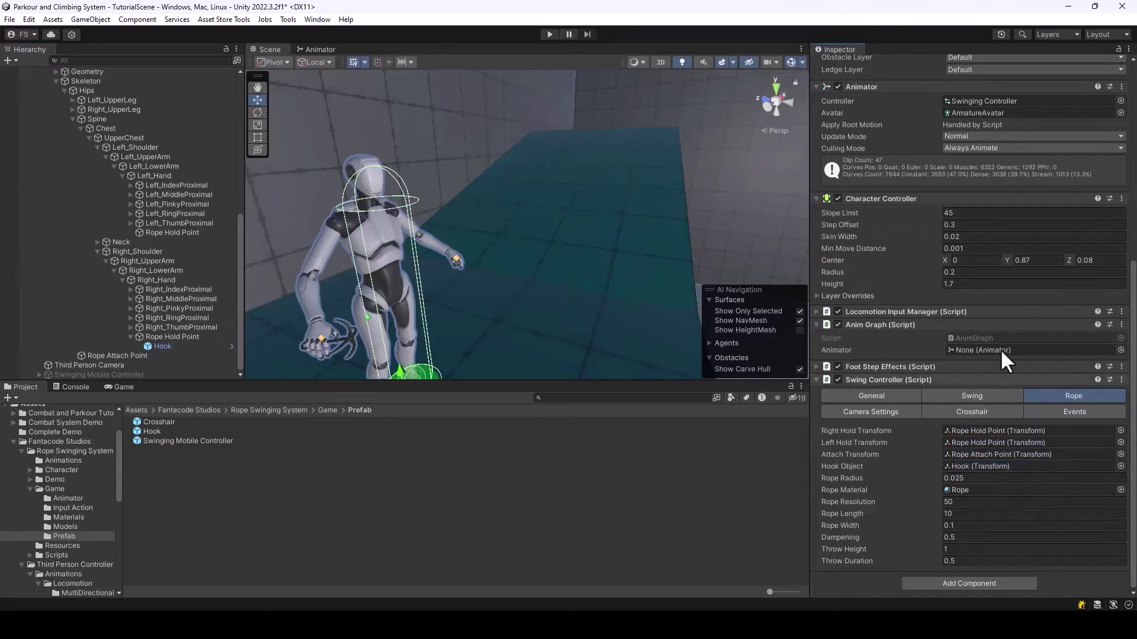
Run the scene, restore the normal layout during play, and examine the Hook in the character's right hand up close
{"action": "left_click", "coordinate": [550, 34]}
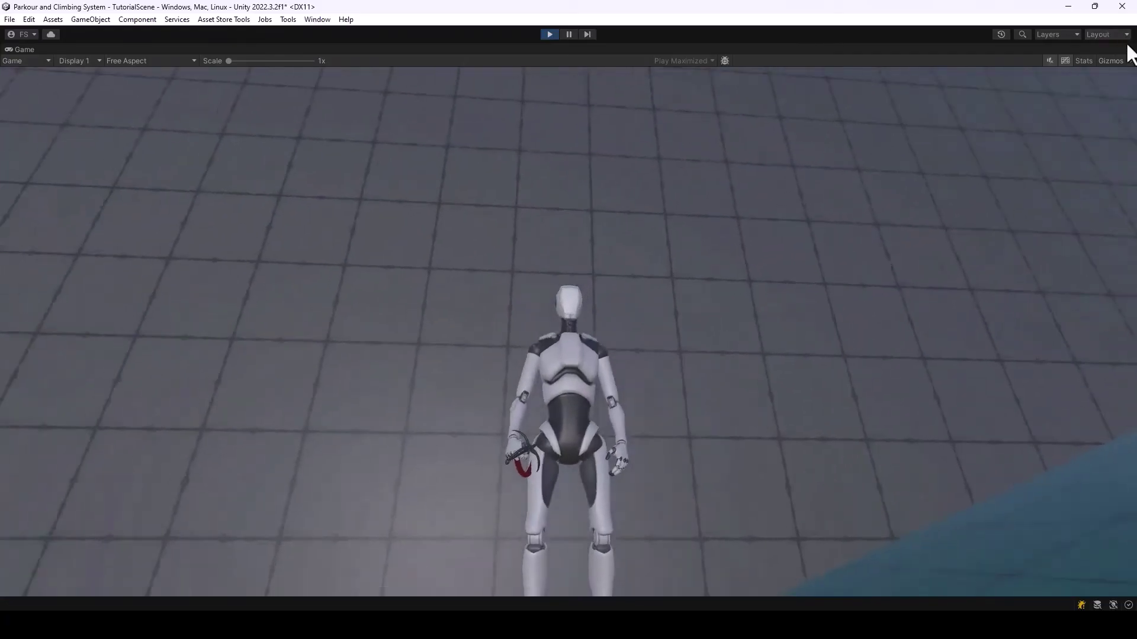
{"action": "left_click", "coordinate": [1128, 48]}
{"action": "left_click", "coordinate": [1026, 94]}
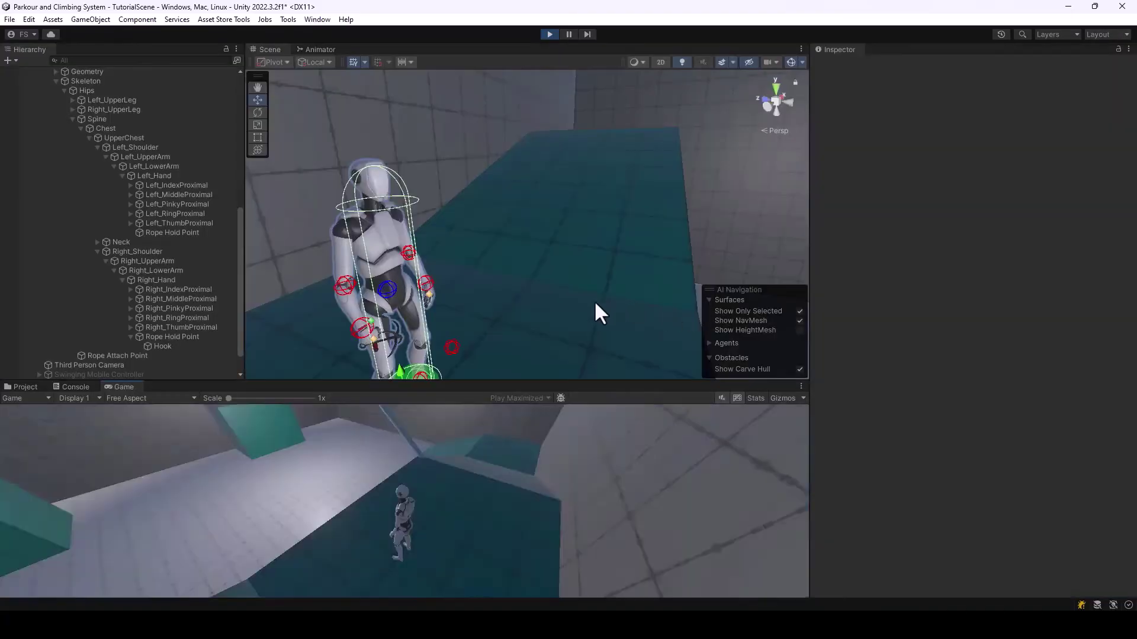
{"action": "scroll", "coordinate": [565, 304], "scroll_direction": "up", "scroll_amount": 10}
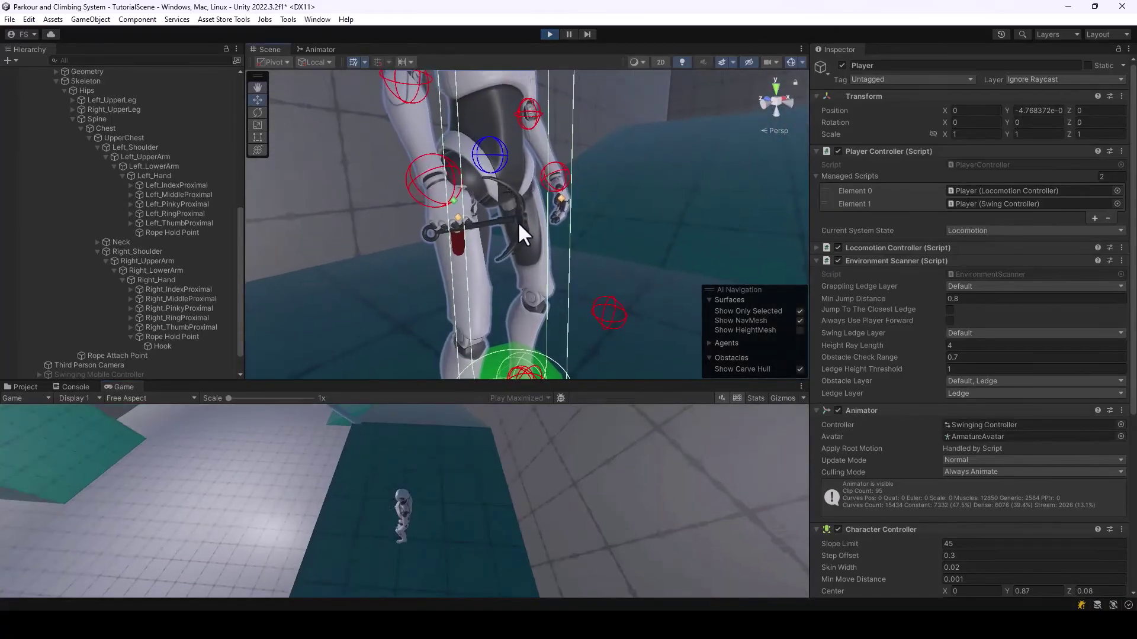
Switch handle orientation to Global and move the Hook during play to about X -0.012, Y -0.002, Z -0.042 so the right hand grips it
{"action": "left_click", "coordinate": [518, 222]}
{"action": "left_click", "coordinate": [316, 61]}
{"action": "left_click", "coordinate": [323, 85]}
{"action": "left_click_drag", "start_coordinate": [474, 183], "coordinate": [576, 204]}
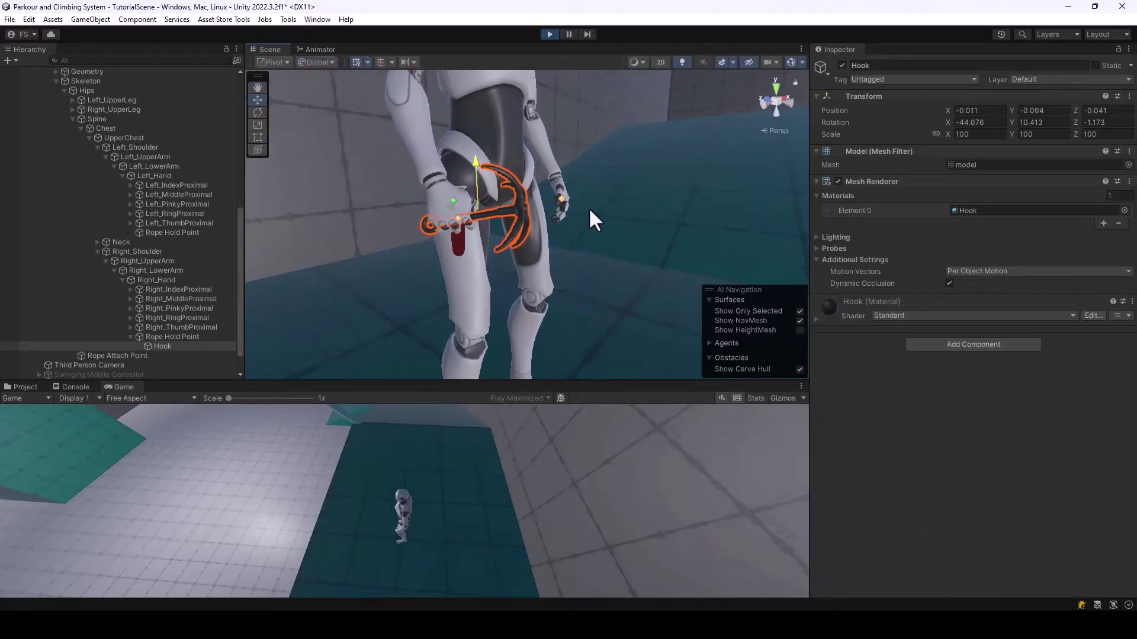
{"action": "mouse_move", "coordinate": [585, 199]}
{"action": "right_mouse_down"}
{"action": "mouse_move", "coordinate": [454, 190]}
{"action": "mouse_move", "coordinate": [385, 167]}
{"action": "mouse_move", "coordinate": [592, 184]}
{"action": "right_mouse_up"}
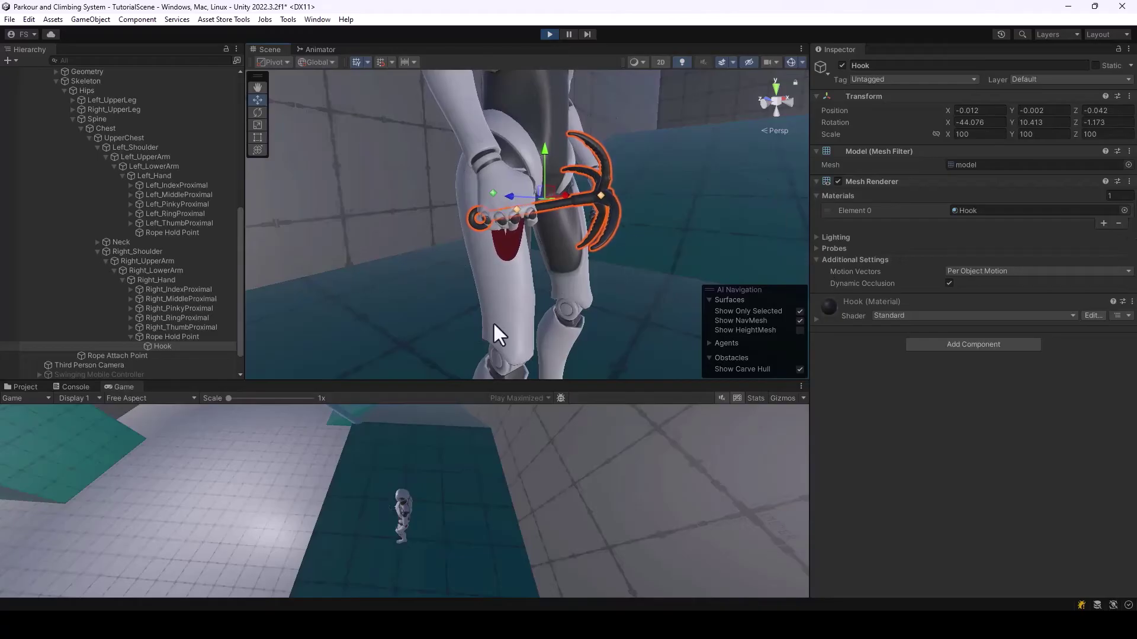
Copy the Hook's position values, stop the play session, and paste them into the Hook's Transform position
{"action": "right_click", "coordinate": [836, 110]}
{"action": "left_click", "coordinate": [887, 136]}
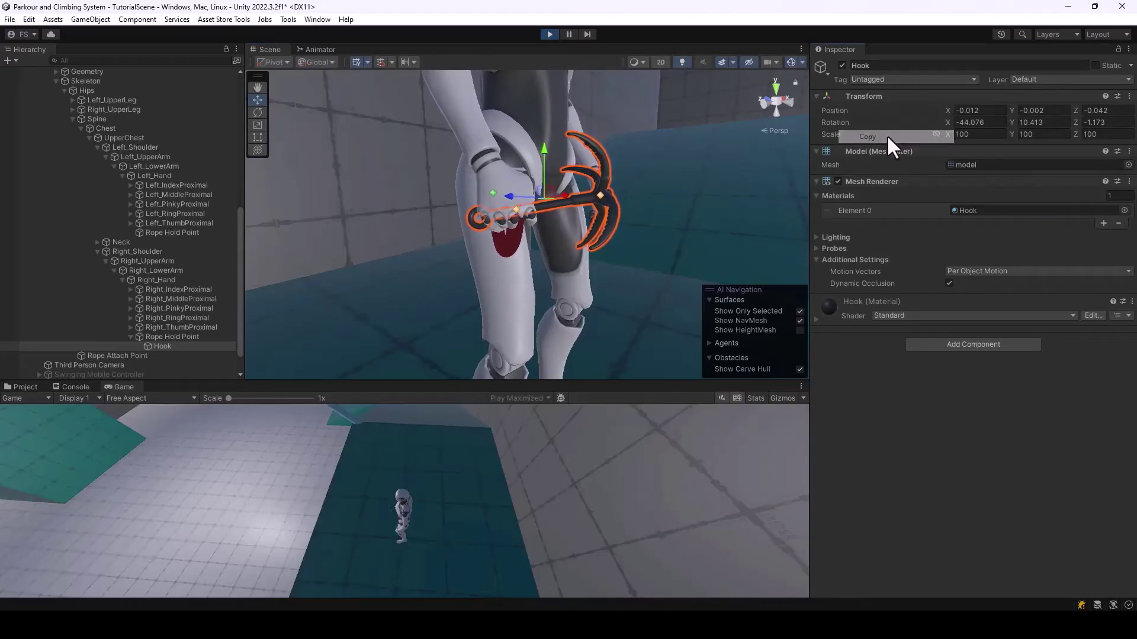
{"action": "left_click", "coordinate": [550, 34]}
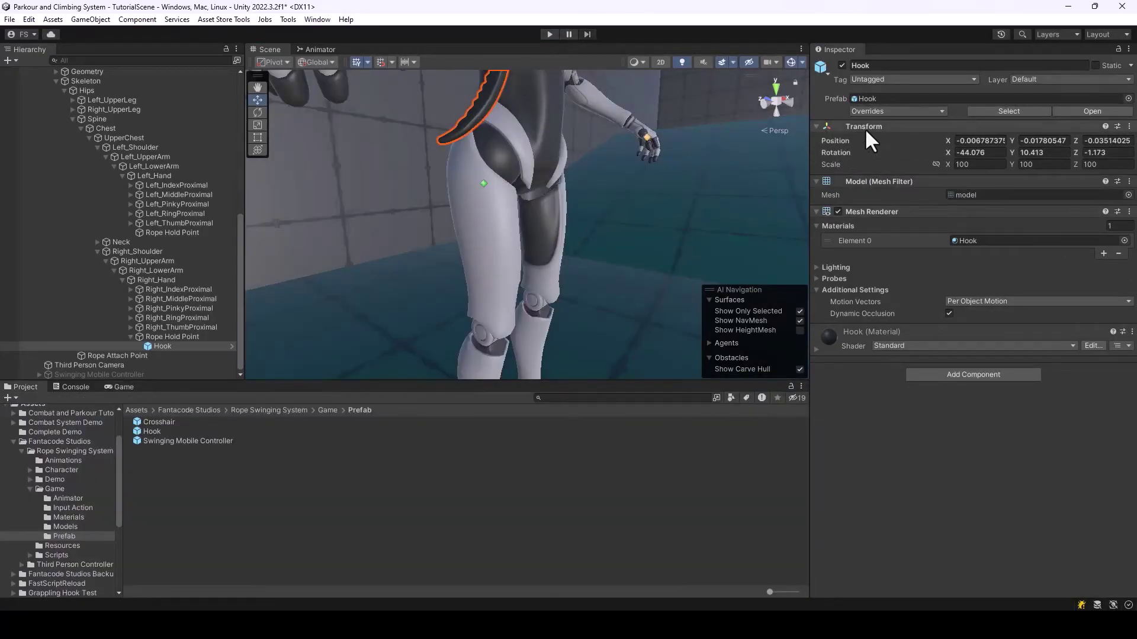
{"action": "right_click", "coordinate": [830, 142]}
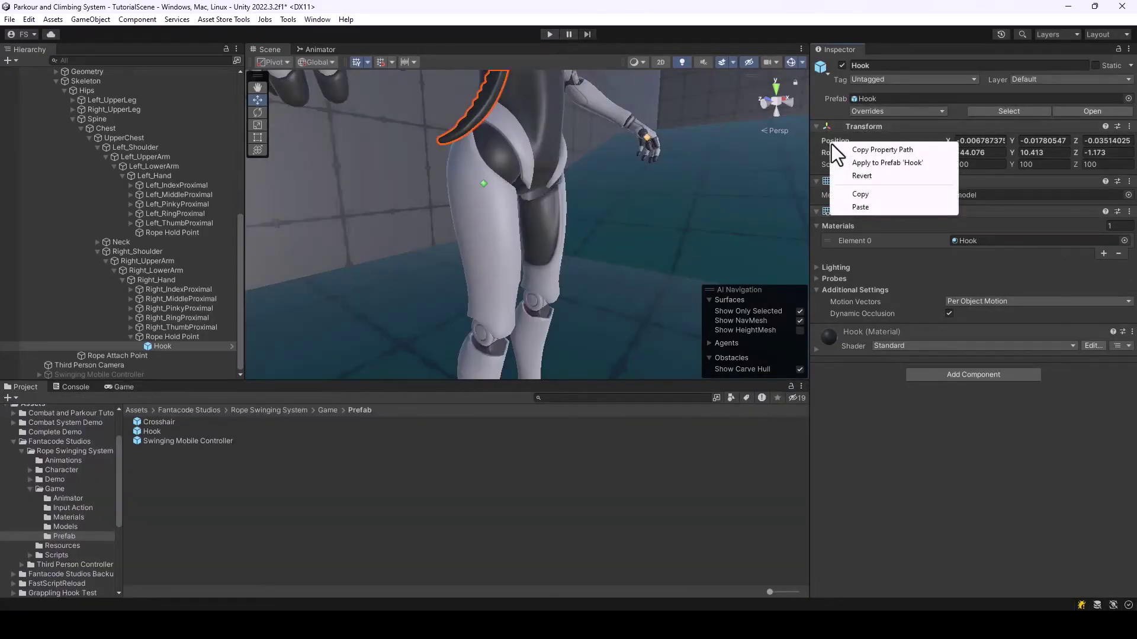
{"action": "left_click", "coordinate": [866, 206]}
{"action": "scroll", "coordinate": [669, 185], "scroll_direction": "down", "scroll_amount": 5, "text": "alt"}
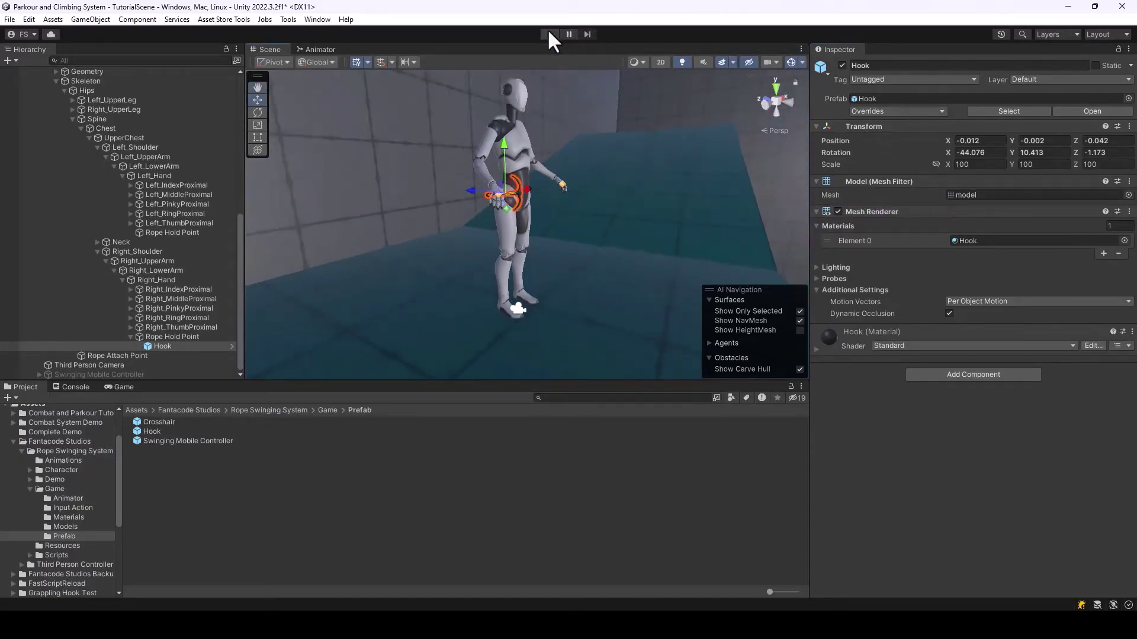
Run the scene, test throwing the rope at a yellow hook frame and swinging from it, and stop play
{"action": "left_click", "coordinate": [550, 35]}
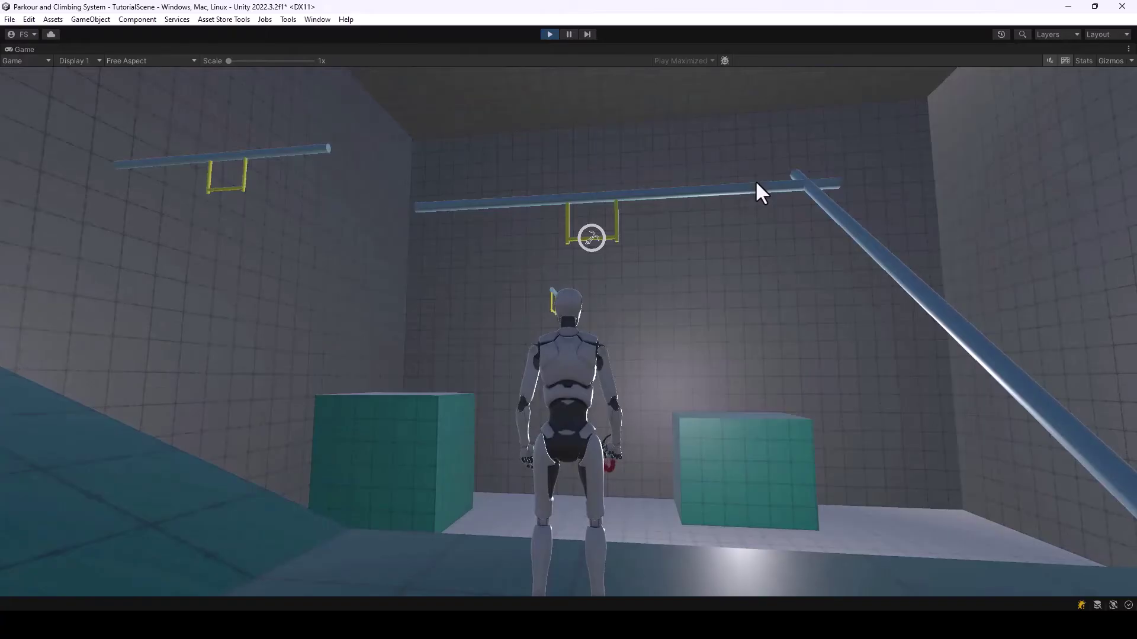
{"action": "left_click", "coordinate": [756, 183]}
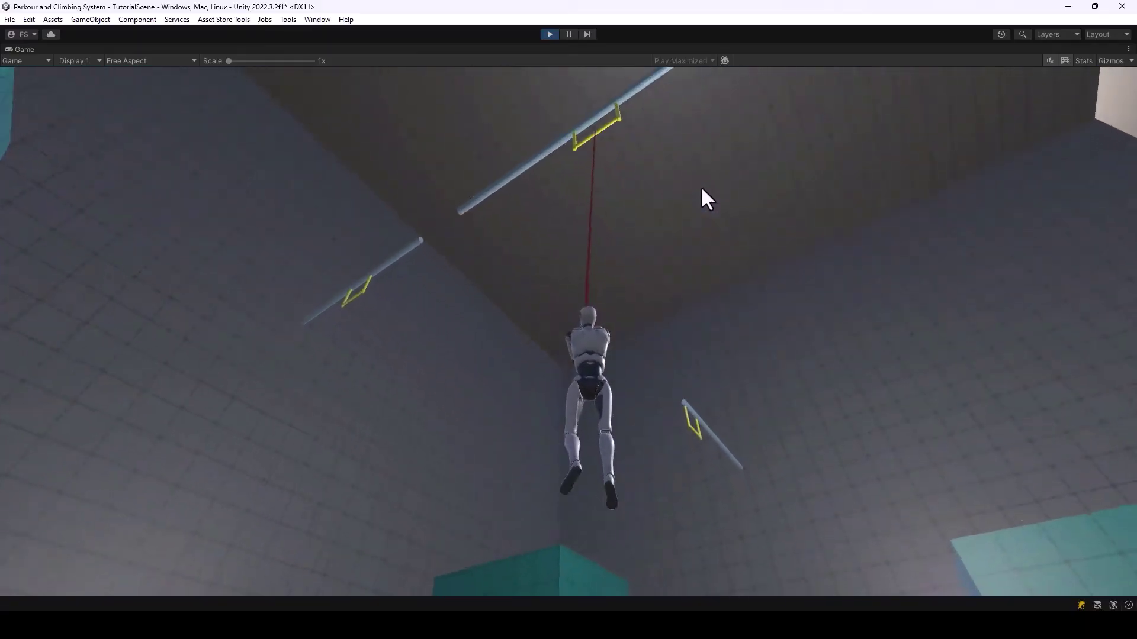
{"action": "key", "text": "ctrl+p"}
Add a Swing Ledge component to Cylinder (2), the lower bar of the yellow Hook Object (1) frame under the second Ledge
{"action": "right_click_drag", "start_coordinate": [693, 225], "coordinate": [558, 238]}
{"action": "left_click", "coordinate": [466, 262]}
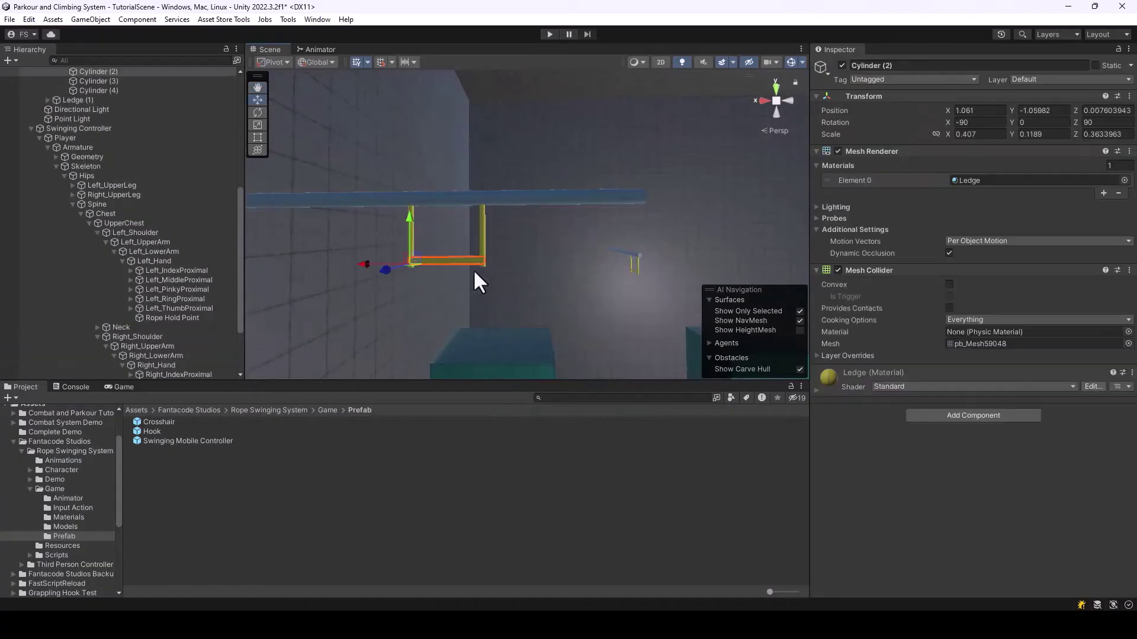
{"action": "left_click", "coordinate": [932, 419]}
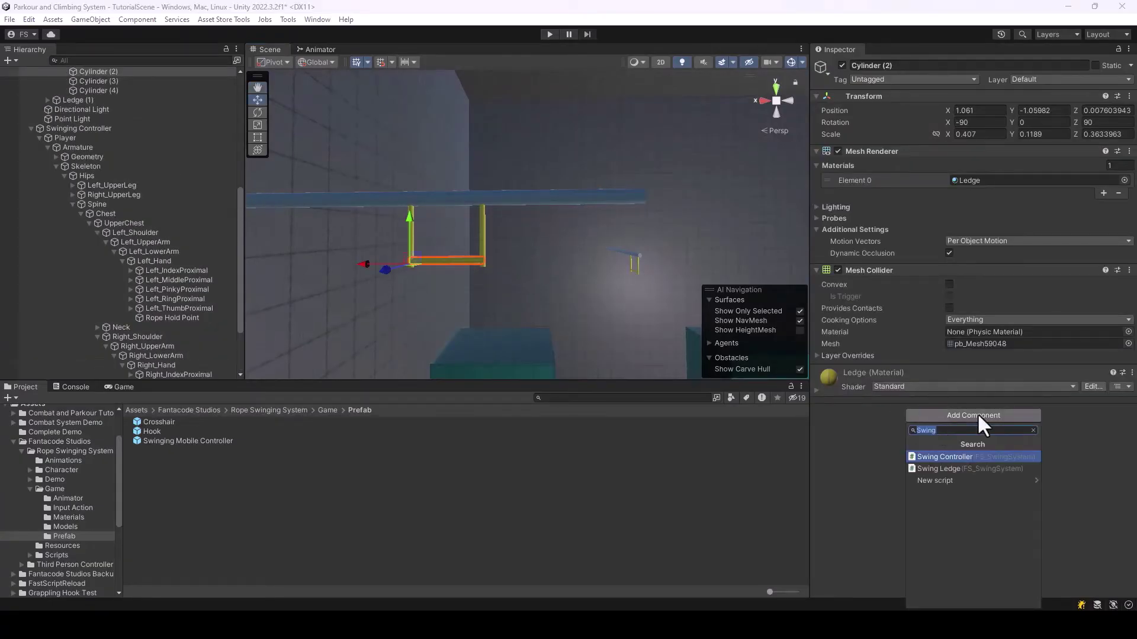
{"action": "left_click", "coordinate": [968, 465]}
Move the Swing Ledge hook point of that lower bar from its end to the middle of the bar
{"action": "left_click_drag", "start_coordinate": [418, 264], "coordinate": [492, 322], "text": "alt"}
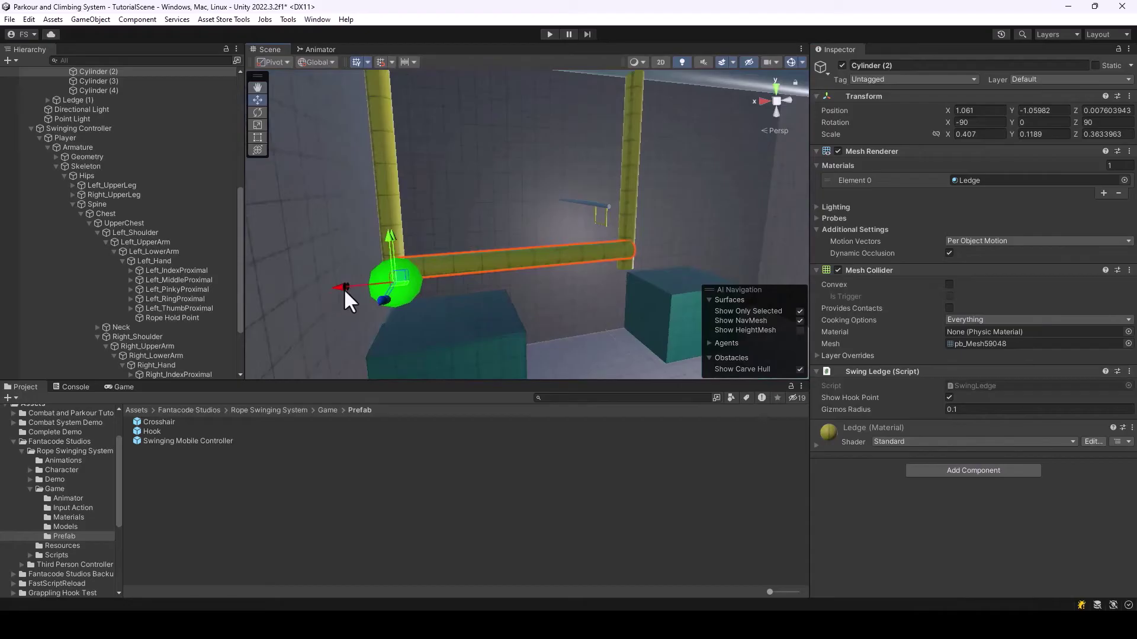
{"action": "left_click_drag", "start_coordinate": [347, 289], "coordinate": [472, 276]}
{"action": "left_click_drag", "start_coordinate": [518, 229], "coordinate": [508, 214]}
Add a Swing Ledge component to the lower bar, Cylinder (2), of Ledge (1)'s hook frame and centre its hook point on the bar
{"action": "left_click_drag", "start_coordinate": [620, 244], "coordinate": [823, 250], "text": "alt"}
{"action": "left_click", "coordinate": [478, 279]}
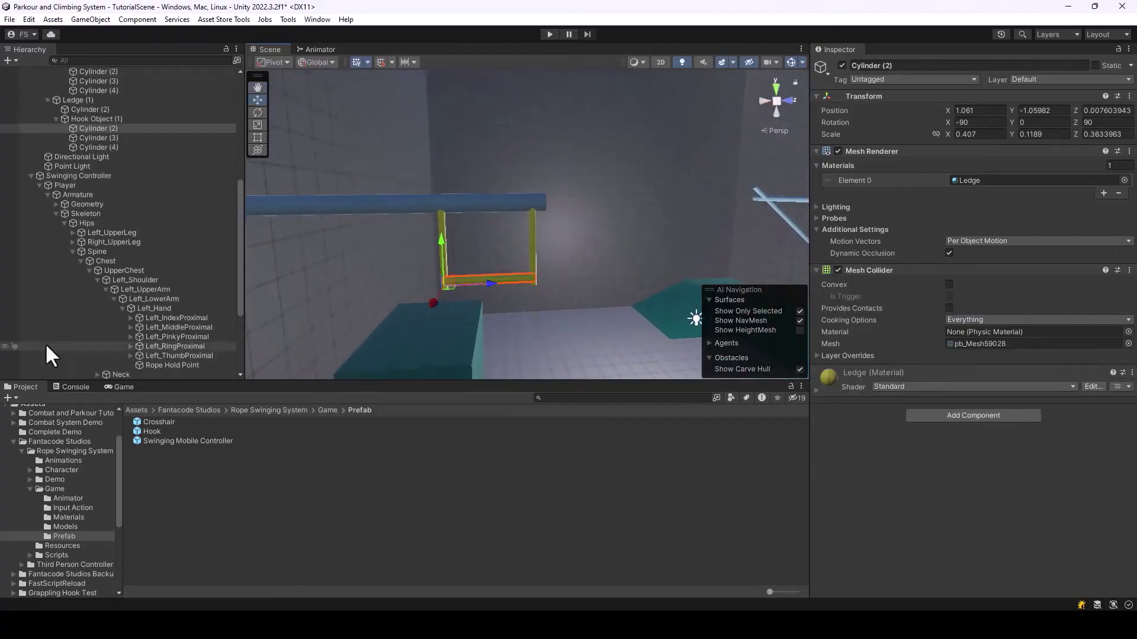
{"action": "scroll", "coordinate": [200, 305], "scroll_direction": "down", "scroll_amount": 5}
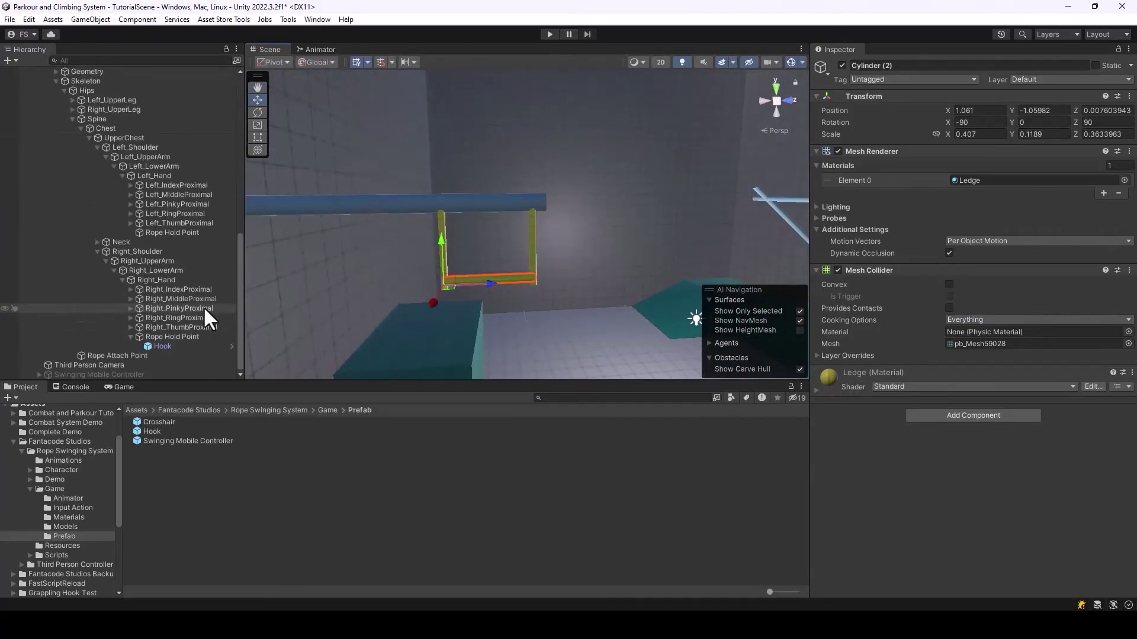
{"action": "left_click", "coordinate": [944, 417]}
{"action": "key", "text": "Return"}
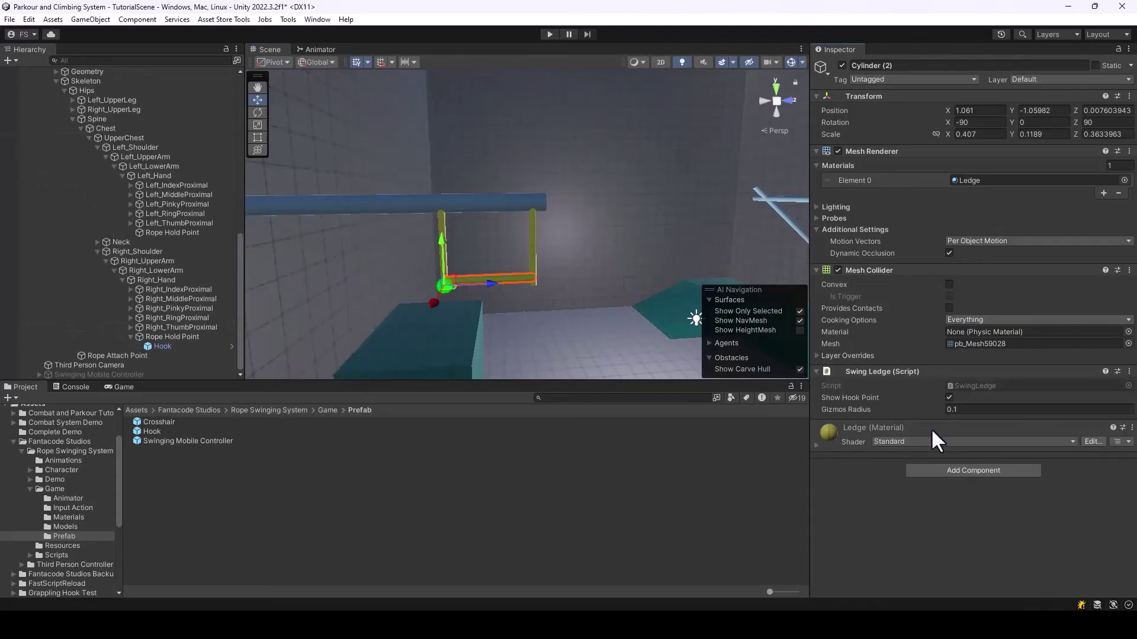
{"action": "right_click_drag", "start_coordinate": [567, 308], "coordinate": [463, 333]}
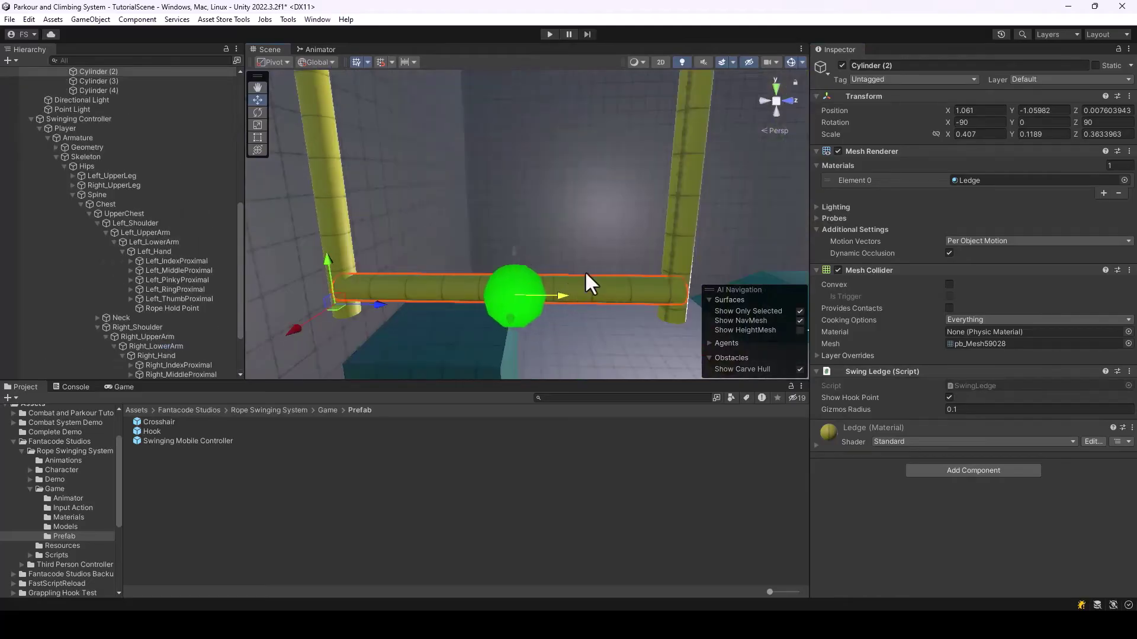
{"action": "left_click", "coordinate": [620, 273]}
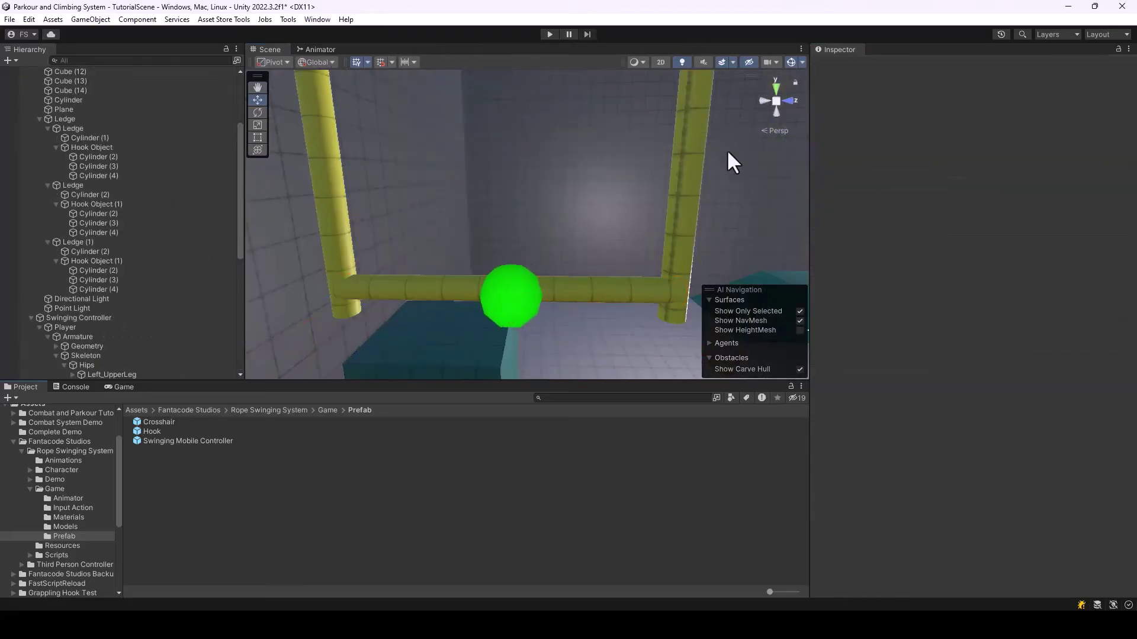
Run the scene, walk the character forward, test rope swinging from the adjusted hook points, and stop play
{"action": "left_click", "coordinate": [549, 34]}
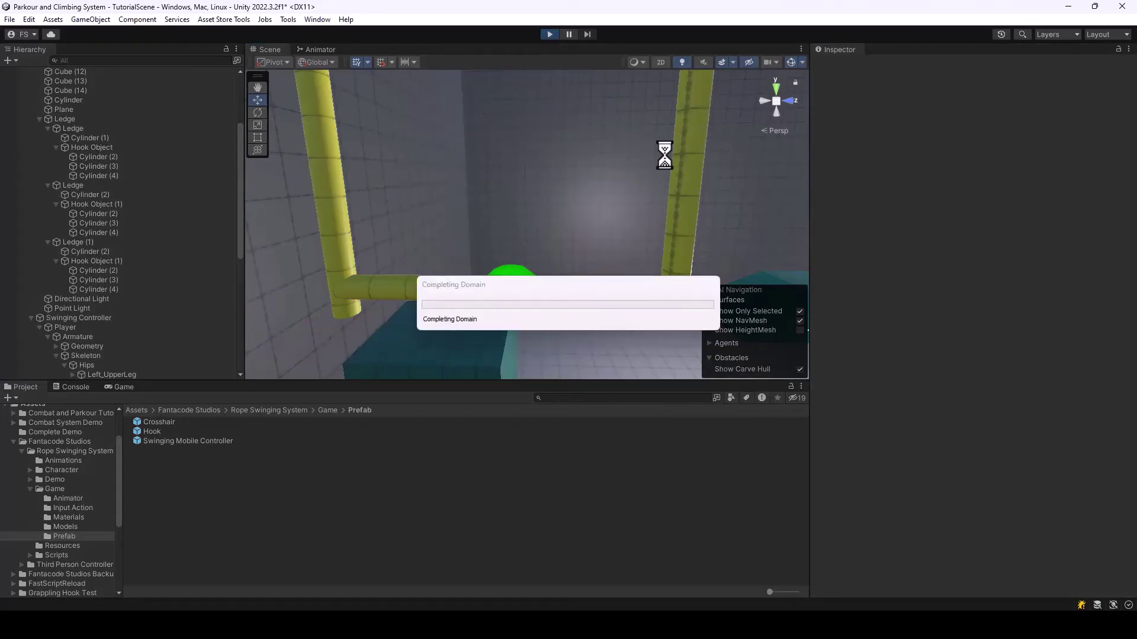
{"action": "key", "text": "w"}
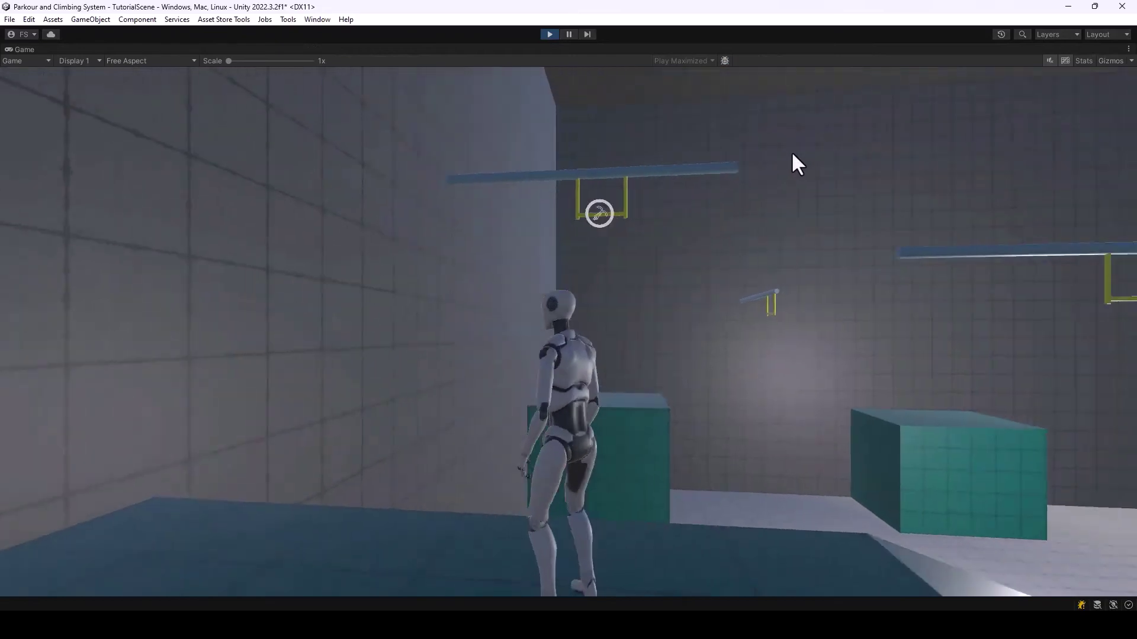
{"action": "left_click", "coordinate": [793, 150]}
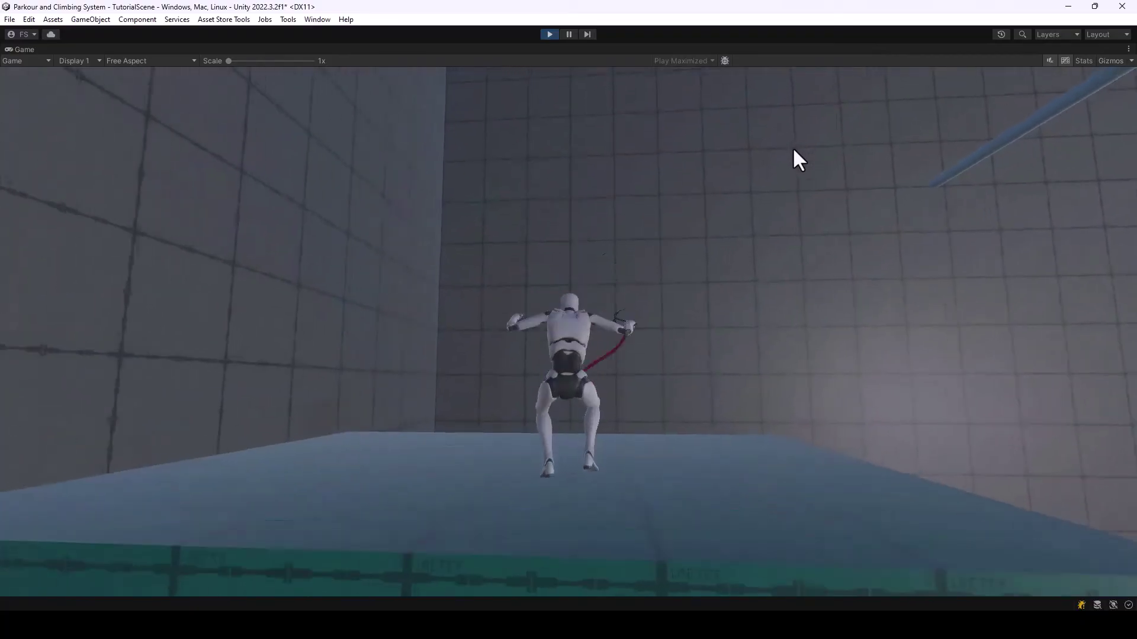
{"action": "key", "text": "w"}
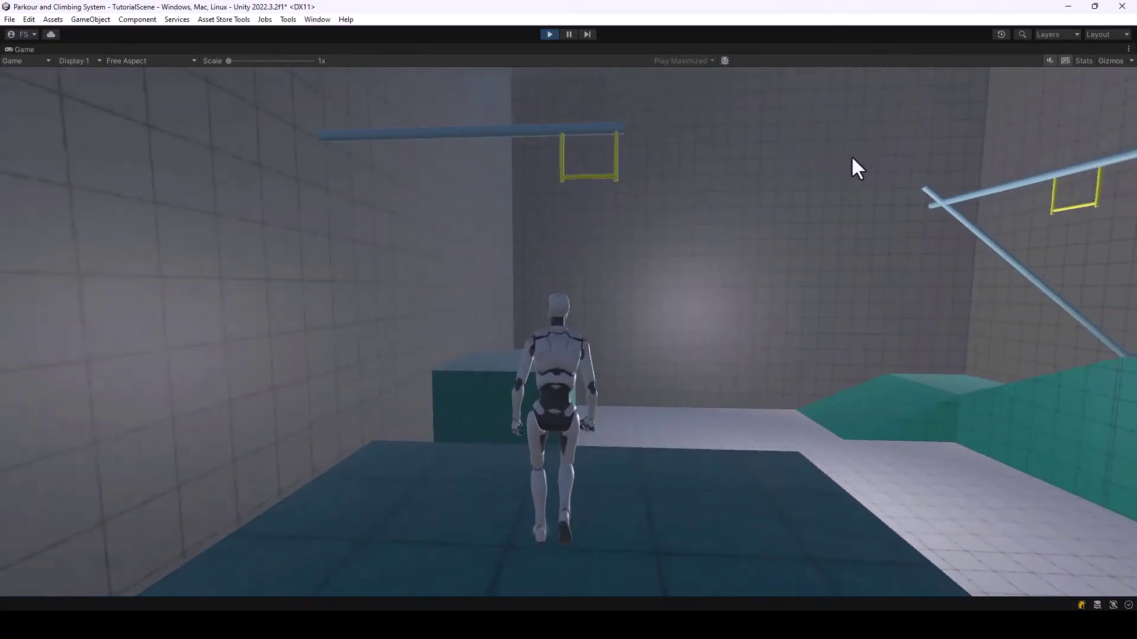
{"action": "key", "text": "q"}
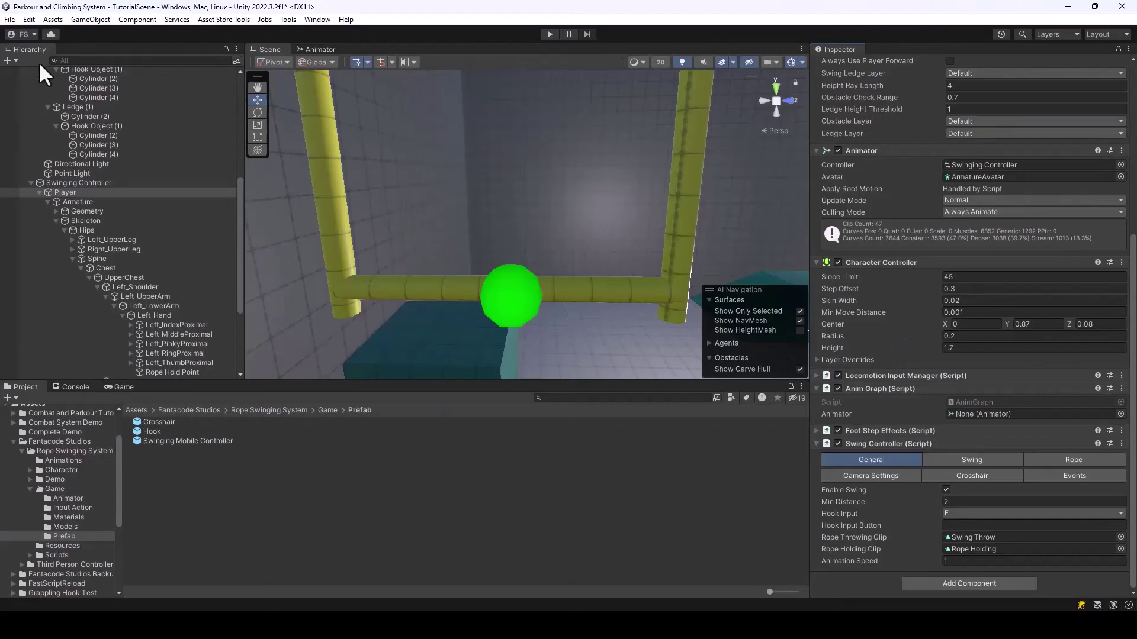
Frame the Player, collapse its hierarchy, and review the Rope settings of its Swing Controller
{"action": "double_click", "coordinate": [64, 193]}
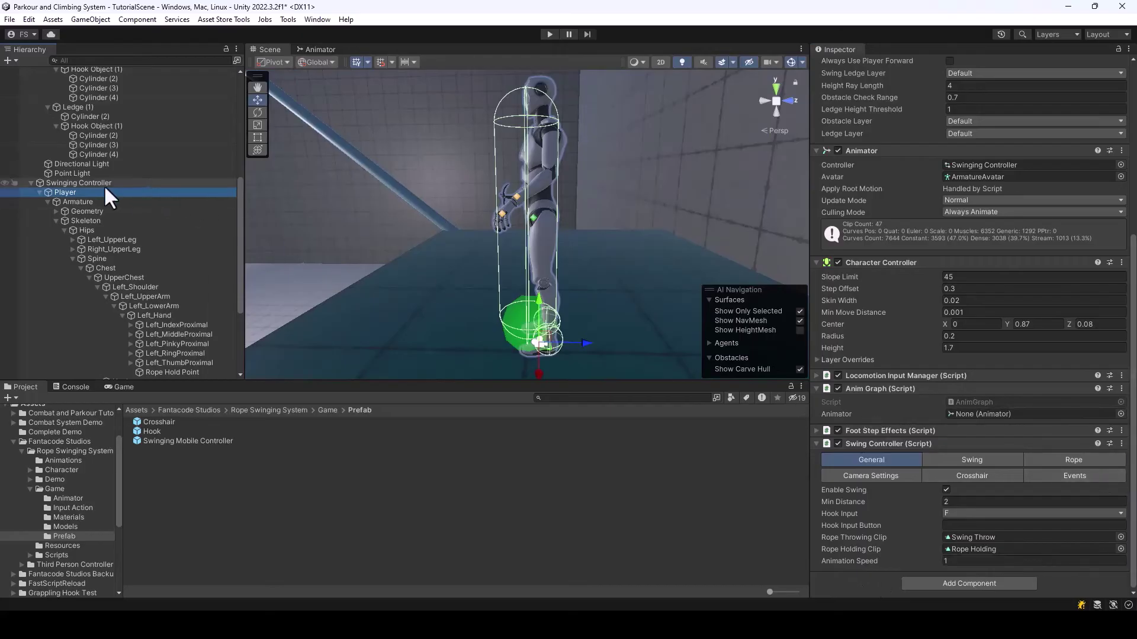
{"action": "left_click", "coordinate": [39, 193]}
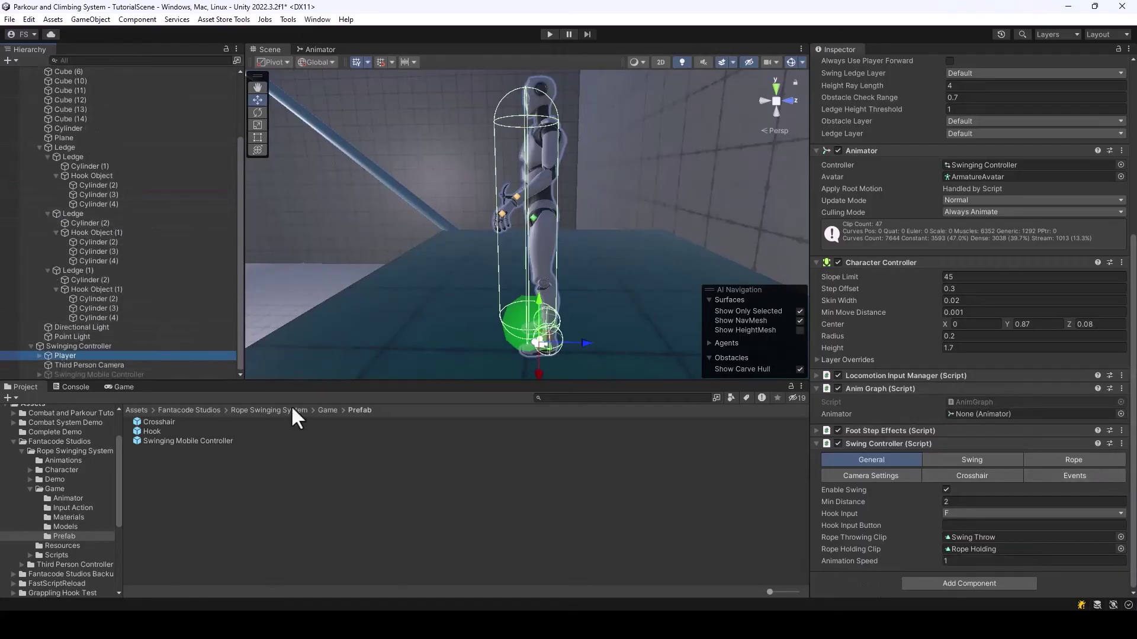
{"action": "left_click", "coordinate": [1073, 460]}
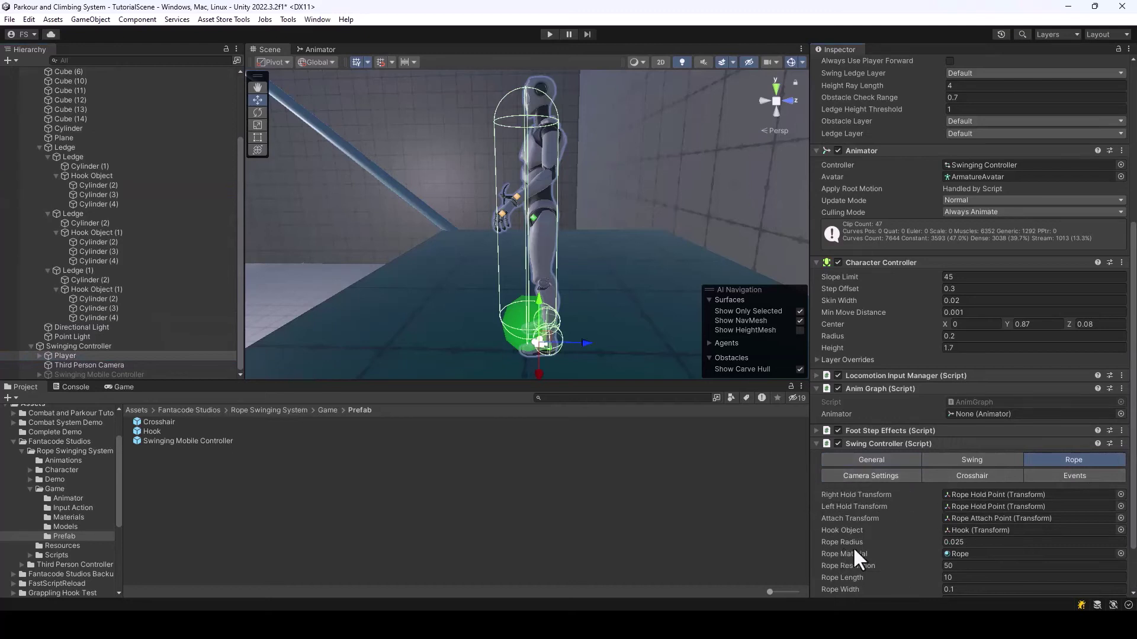
Examine the Swing Controller's General settings, including Enable Swing, Min Distance, the Hook Input key options and Hook Input Button
{"action": "left_click", "coordinate": [857, 461]}
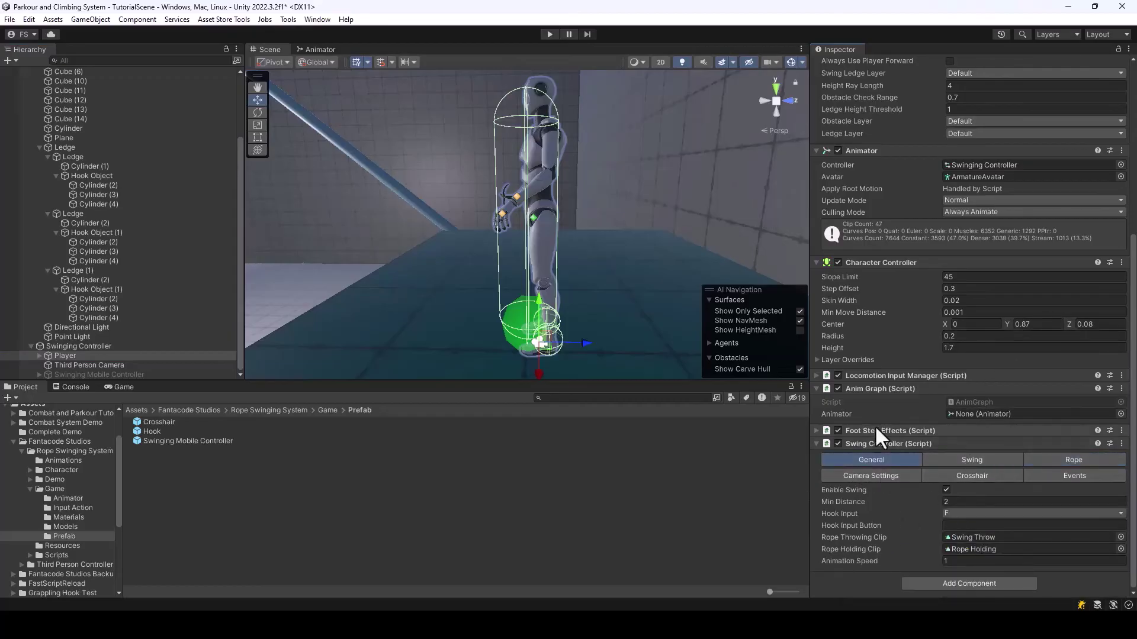
{"action": "mouse_move", "coordinate": [851, 490]}
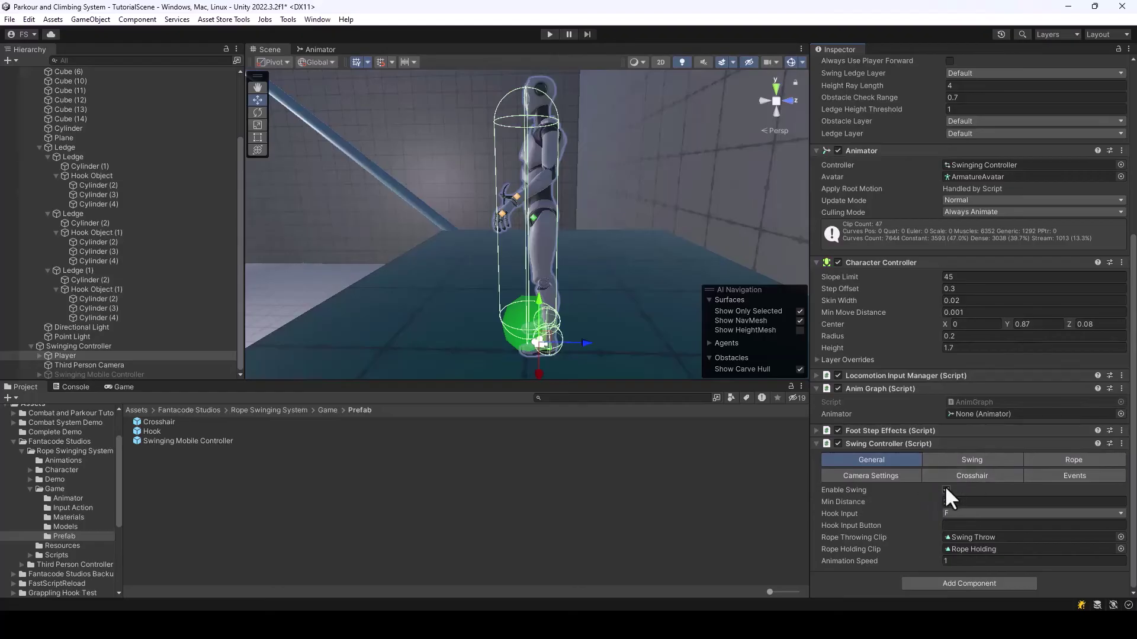
{"action": "left_click", "coordinate": [844, 502]}
{"action": "mouse_move", "coordinate": [849, 501]}
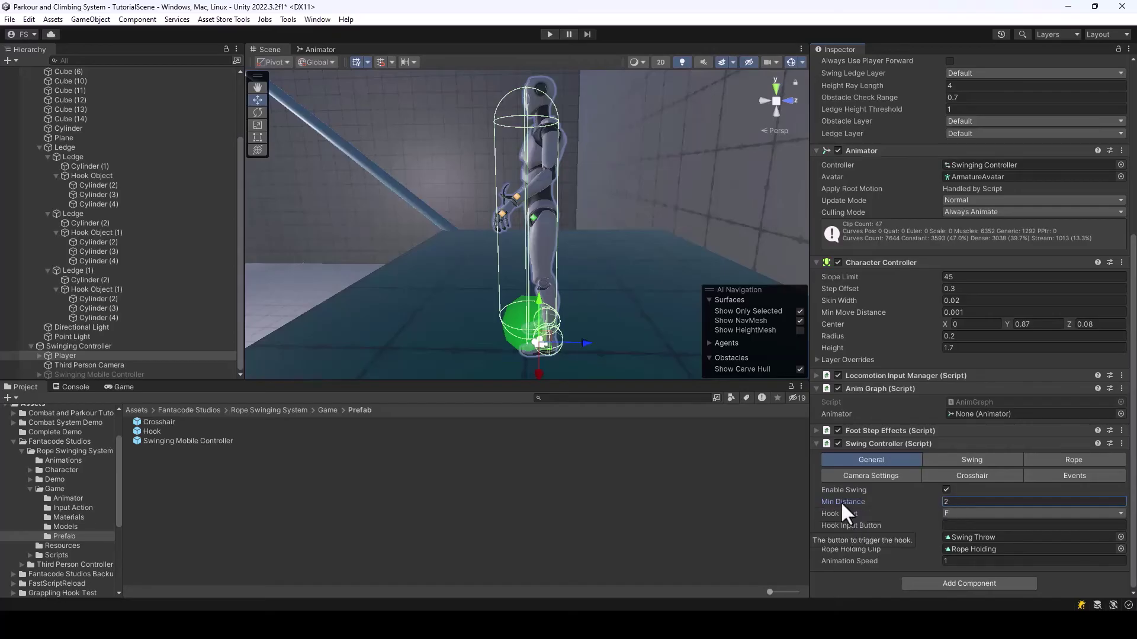
{"action": "left_click", "coordinate": [845, 512]}
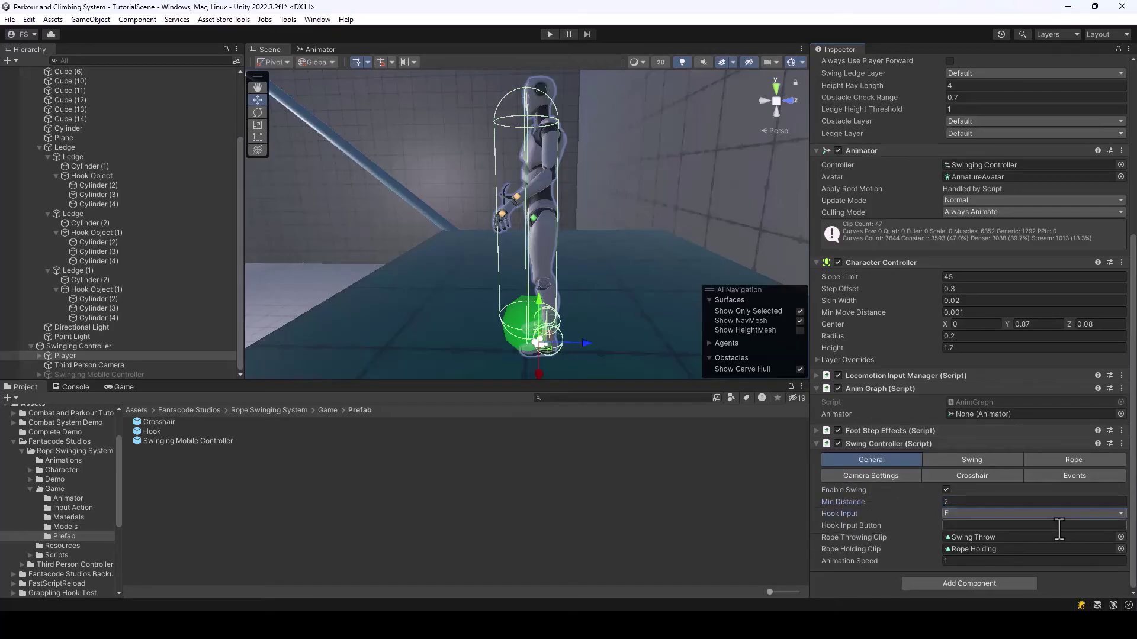
{"action": "left_click", "coordinate": [959, 511]}
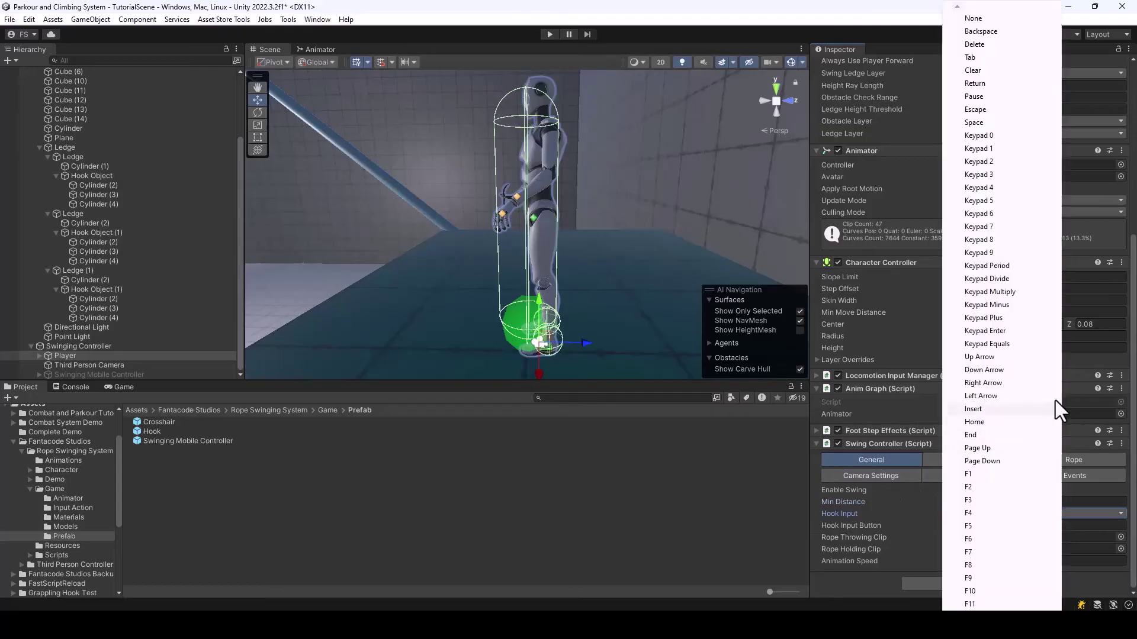
{"action": "left_click", "coordinate": [855, 512]}
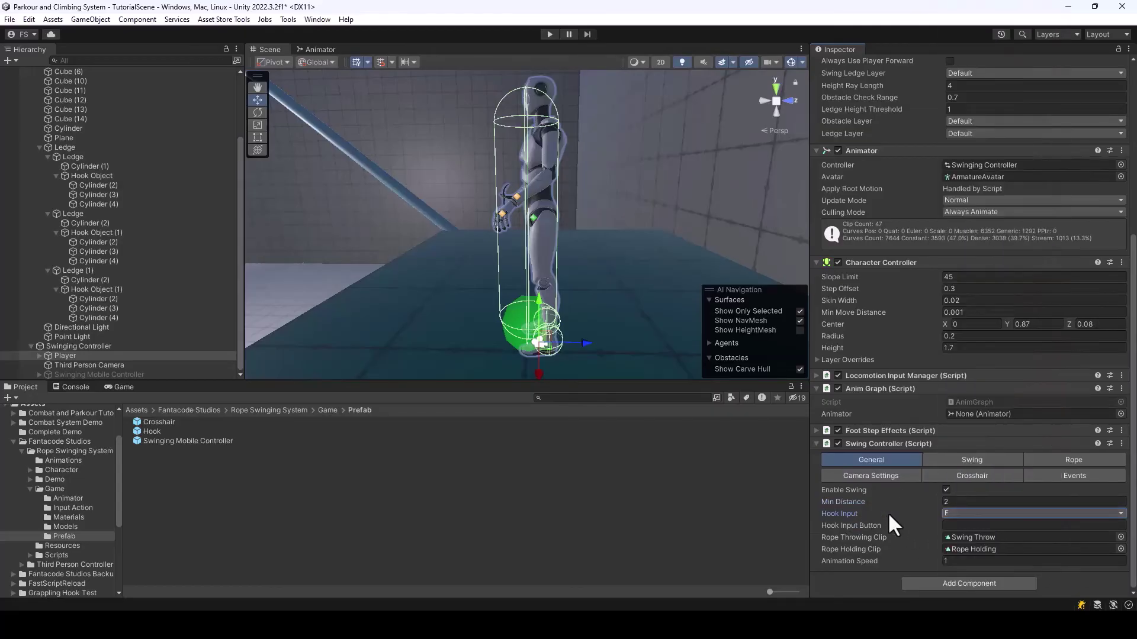
{"action": "left_click", "coordinate": [955, 524]}
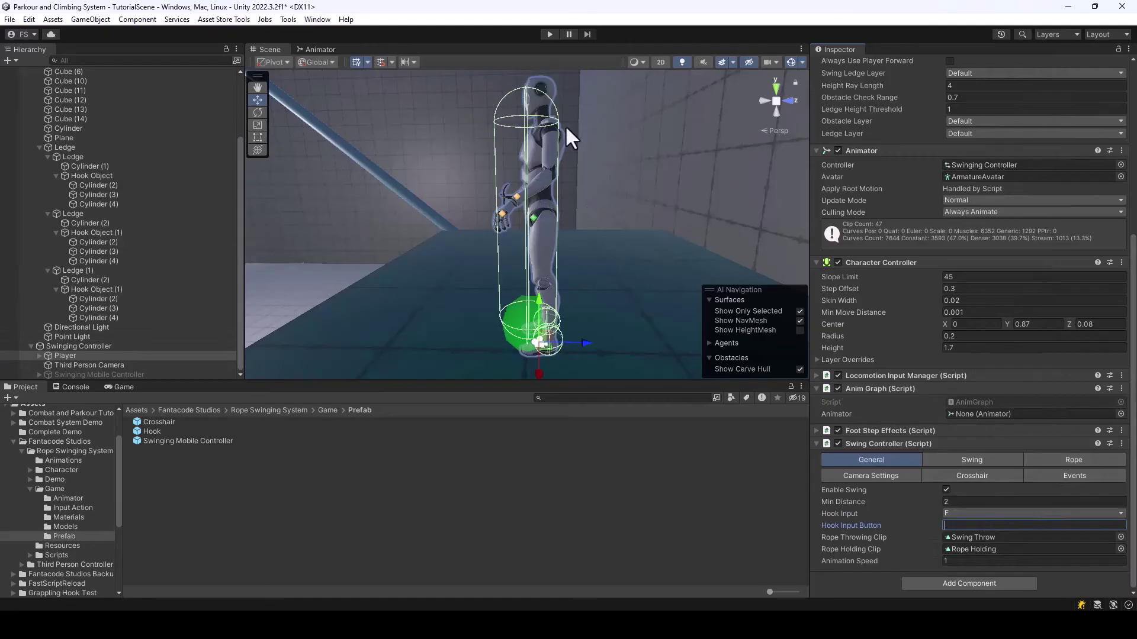
Open the Rope Swinging System welcome window, check its New Input System add-on option, and close the window
{"action": "left_click", "coordinate": [288, 19]}
{"action": "mouse_move", "coordinate": [325, 88]}
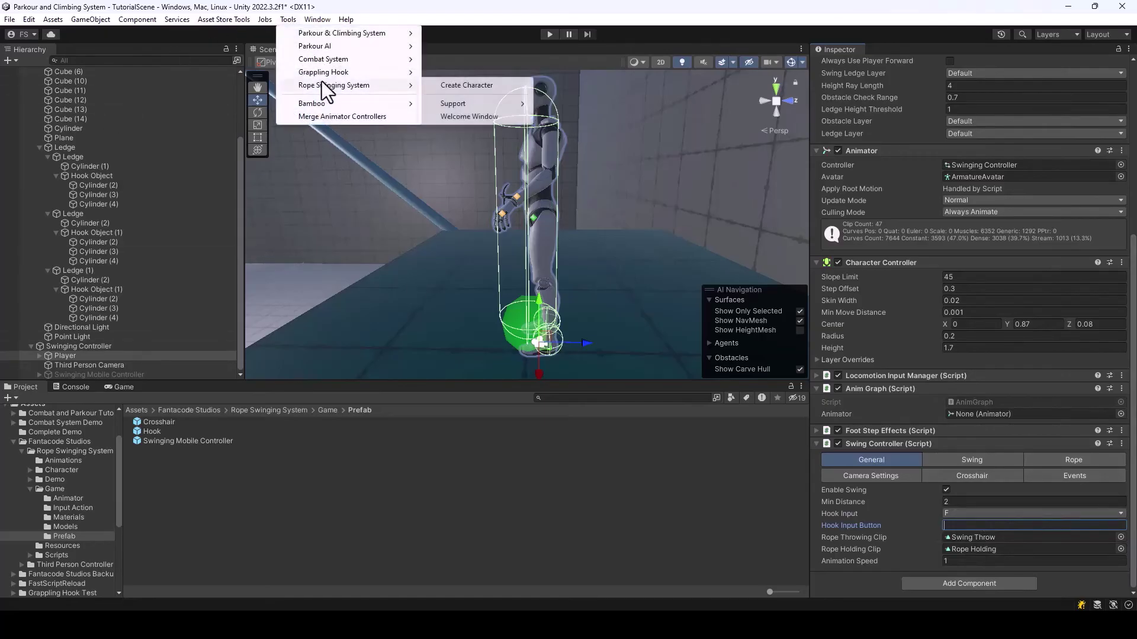
{"action": "left_click", "coordinate": [483, 116]}
{"action": "left_click_drag", "start_coordinate": [758, 308], "coordinate": [625, 236]}
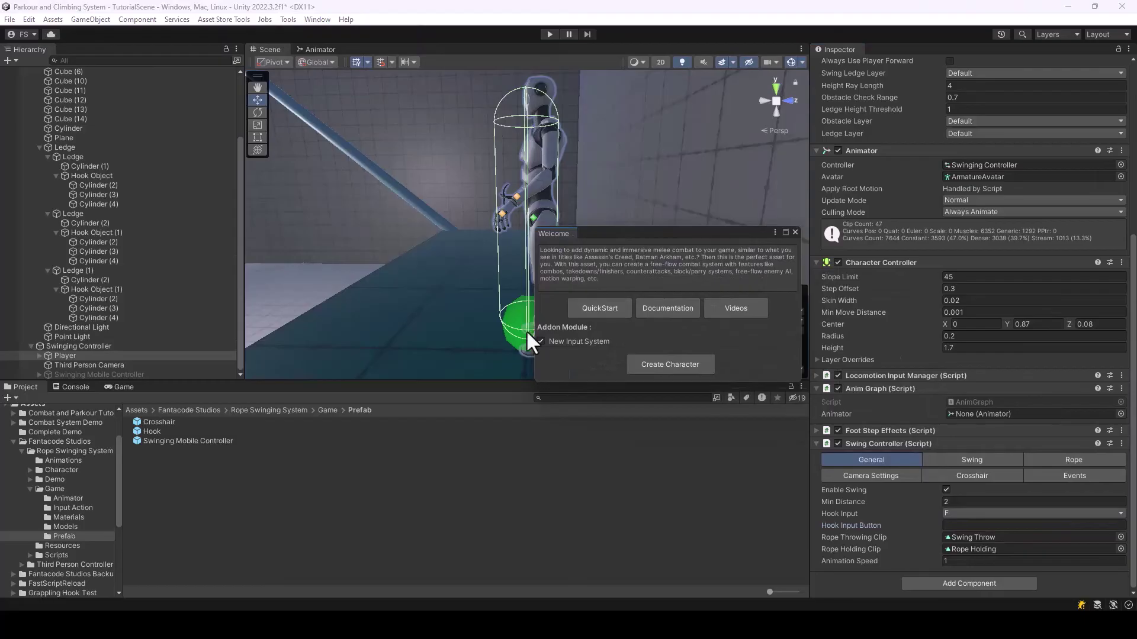
{"action": "left_click", "coordinate": [795, 231]}
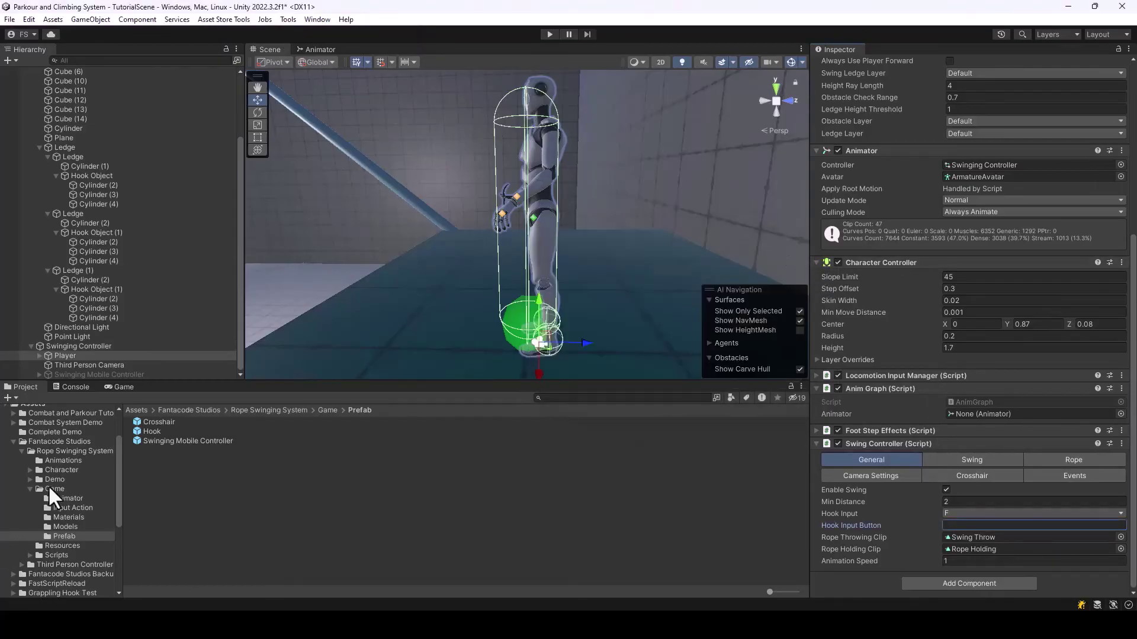
Open the Rope Swinging System's Game > Input Action folder and inspect the SwingingInputAction input actions asset
{"action": "left_click", "coordinate": [55, 489]}
{"action": "double_click", "coordinate": [155, 431]}
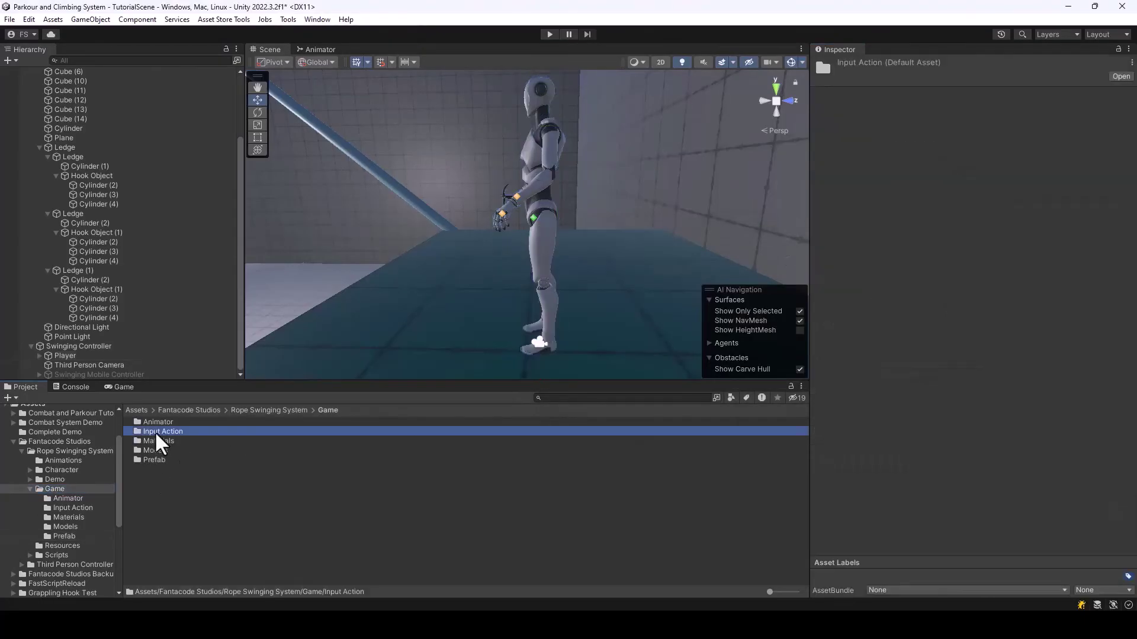
{"action": "left_click", "coordinate": [180, 431]}
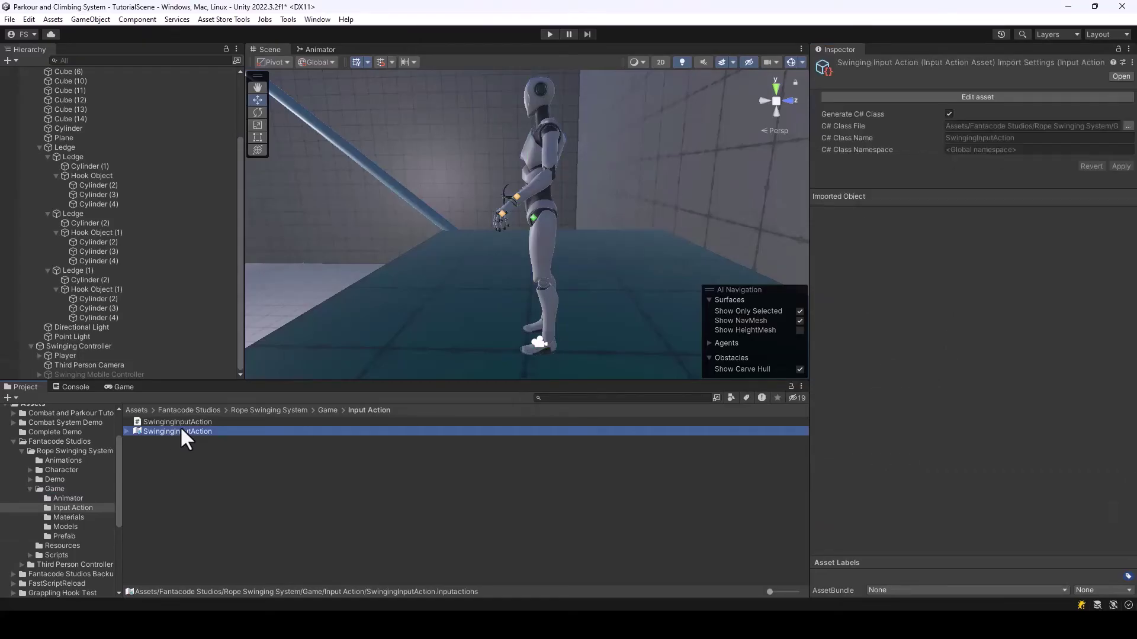
{"action": "left_click", "coordinate": [236, 453]}
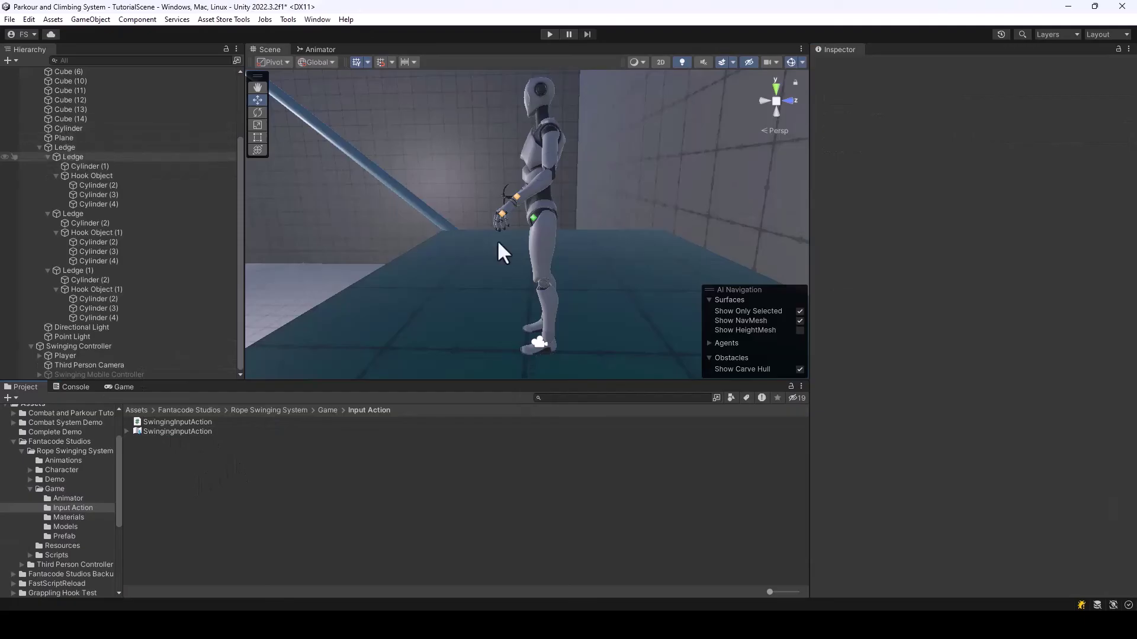
Locate the Player's assigned Rope Throwing Clip in the project and preview the Swing Throw animation in an enlarged preview area
{"action": "left_click", "coordinate": [539, 266]}
{"action": "scroll", "coordinate": [977, 533], "scroll_direction": "down", "scroll_amount": 10}
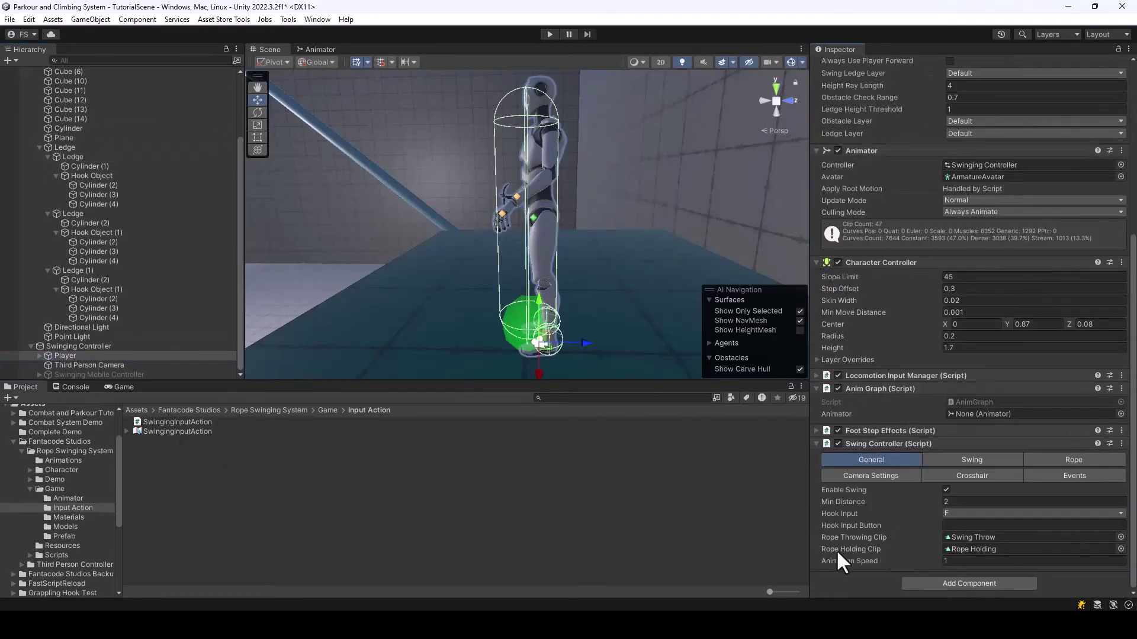
{"action": "left_click", "coordinate": [958, 538]}
{"action": "left_click", "coordinate": [150, 507]}
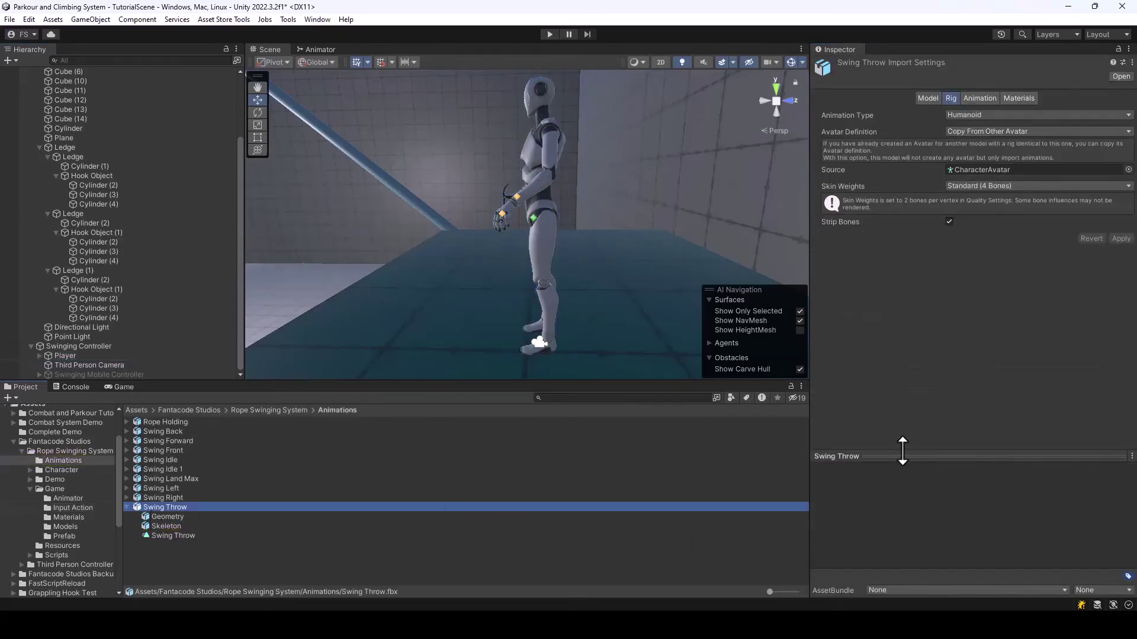
{"action": "left_click", "coordinate": [976, 99]}
{"action": "left_click_drag", "start_coordinate": [838, 469], "coordinate": [1032, 491]}
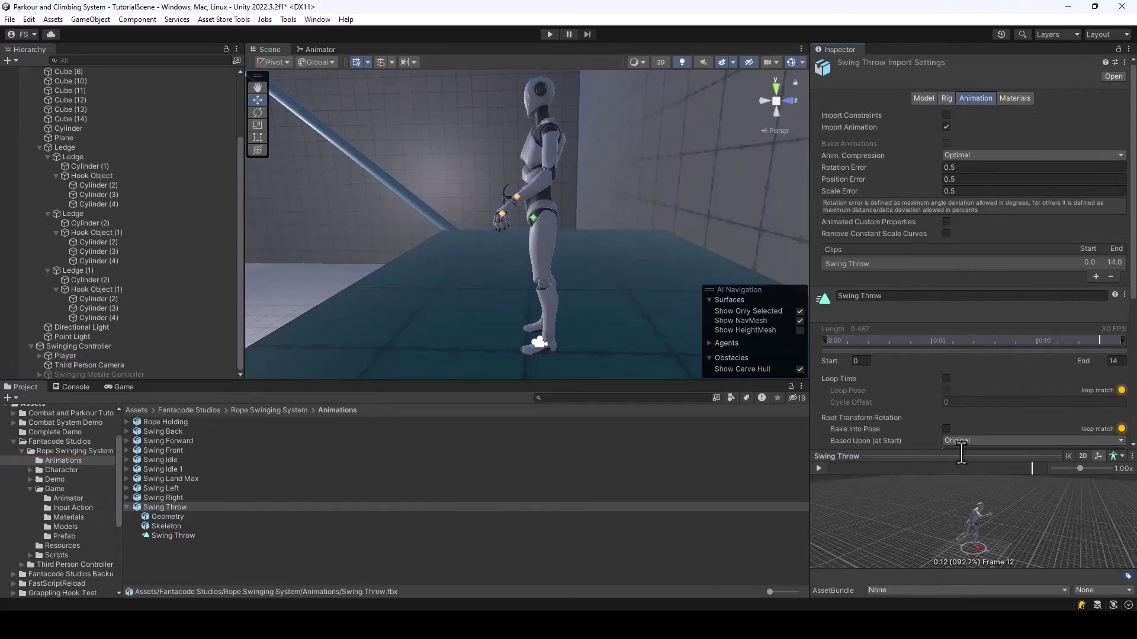
{"action": "left_click_drag", "start_coordinate": [961, 455], "coordinate": [947, 389]}
{"action": "mouse_move", "coordinate": [845, 405]}
{"action": "left_mouse_down"}
{"action": "mouse_move", "coordinate": [961, 409]}
{"action": "mouse_move", "coordinate": [834, 407]}
{"action": "left_mouse_up"}
Collapse the Environment group in the hierarchy and reselect the Player to return to its Swing Controller component
{"action": "scroll", "coordinate": [62, 196], "scroll_direction": "up", "scroll_amount": 5}
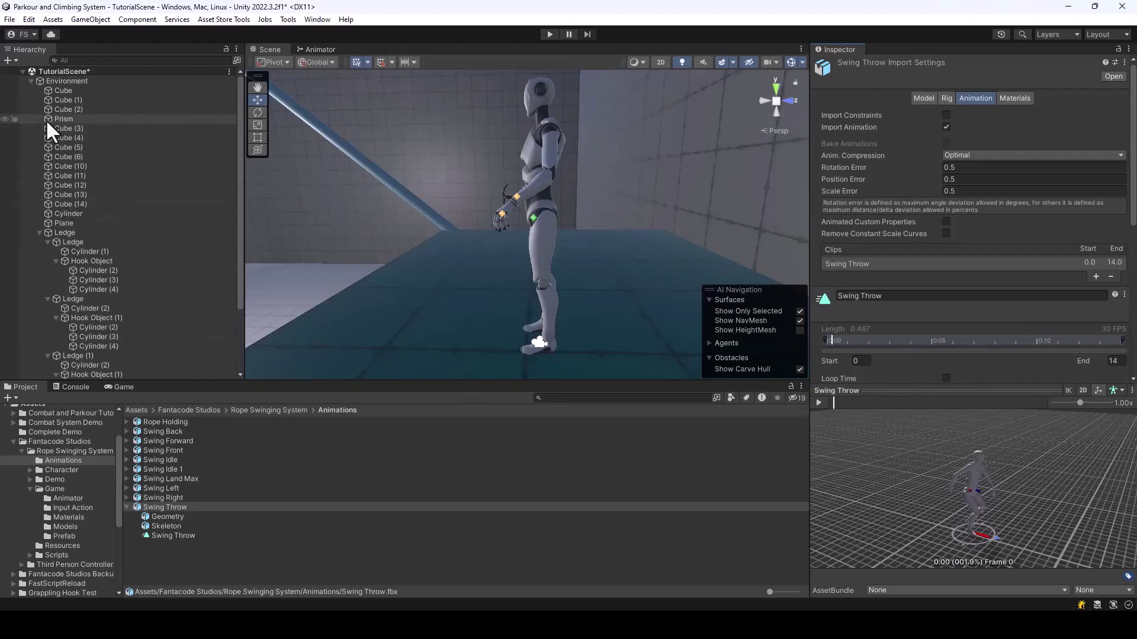
{"action": "left_click", "coordinate": [30, 80]}
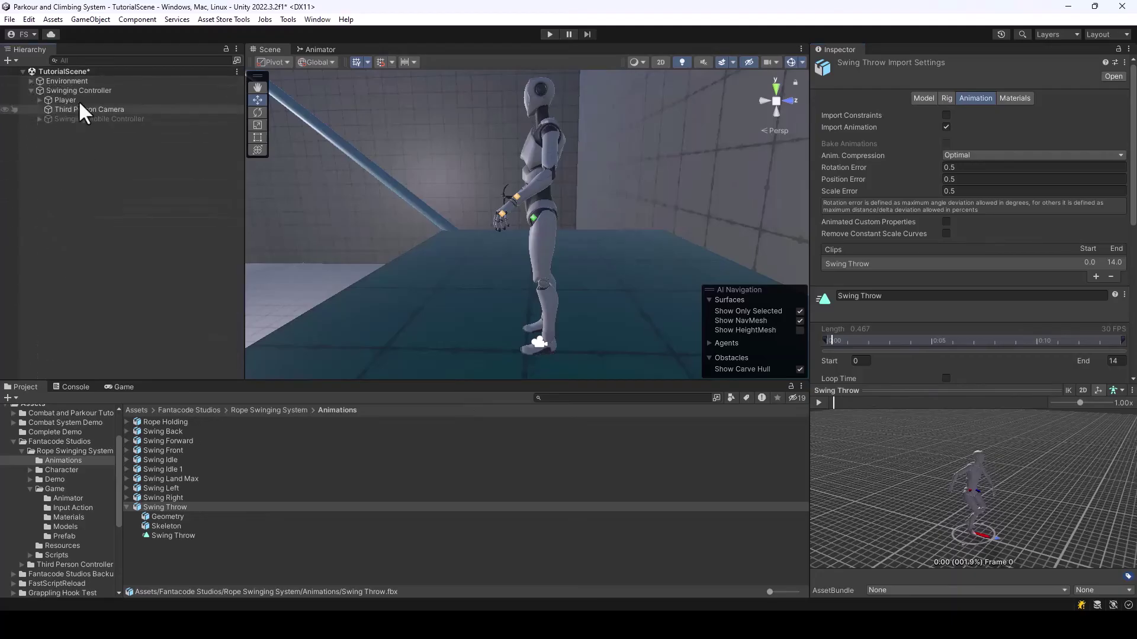
{"action": "left_click", "coordinate": [65, 99]}
{"action": "scroll", "coordinate": [960, 403], "scroll_direction": "down", "scroll_amount": 8}
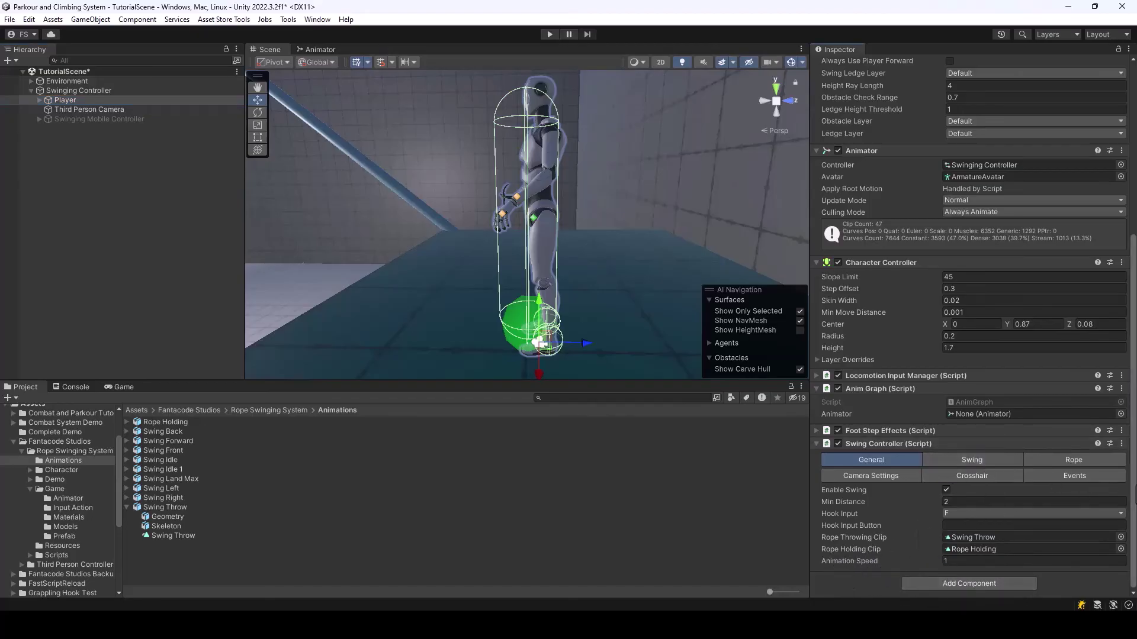
Examine the Swing Controller's Swing settings, from Swing Force and Rotation Speed through the land force multipliers, Damping, Gravity and Collision Friction
{"action": "left_click", "coordinate": [980, 459]}
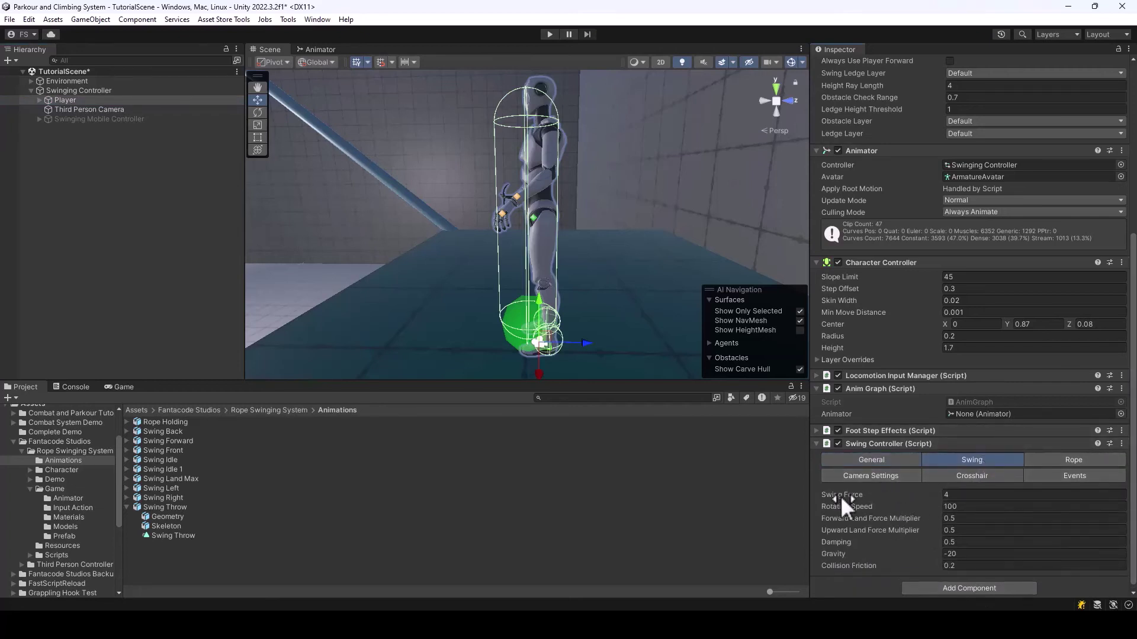
{"action": "mouse_move", "coordinate": [837, 495]}
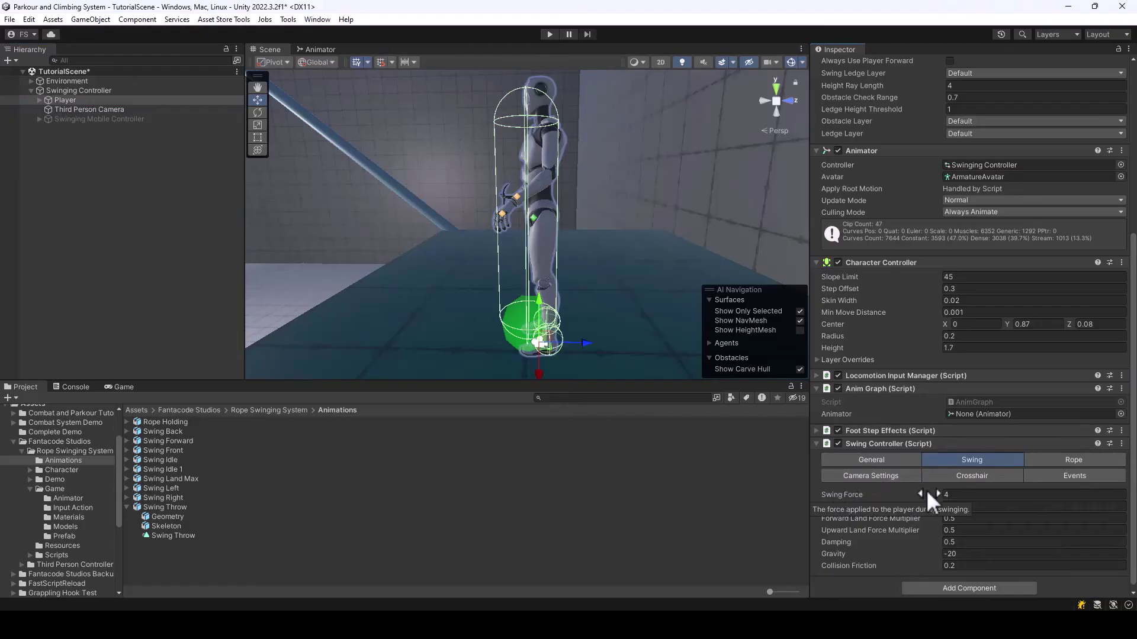
{"action": "left_click", "coordinate": [847, 495]}
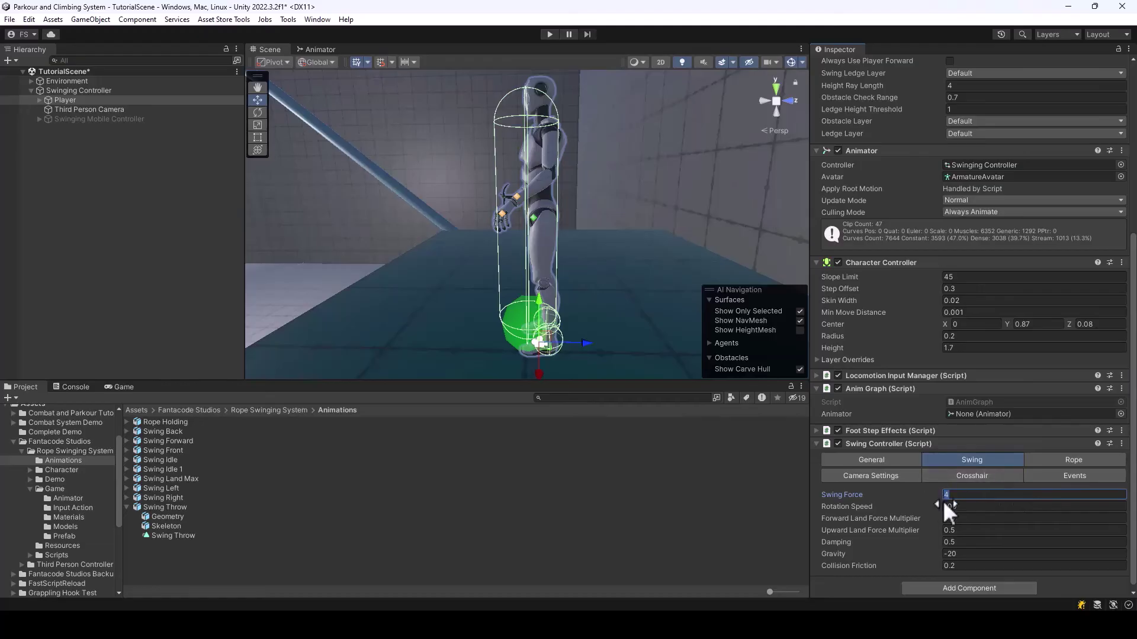
{"action": "left_click", "coordinate": [847, 507]}
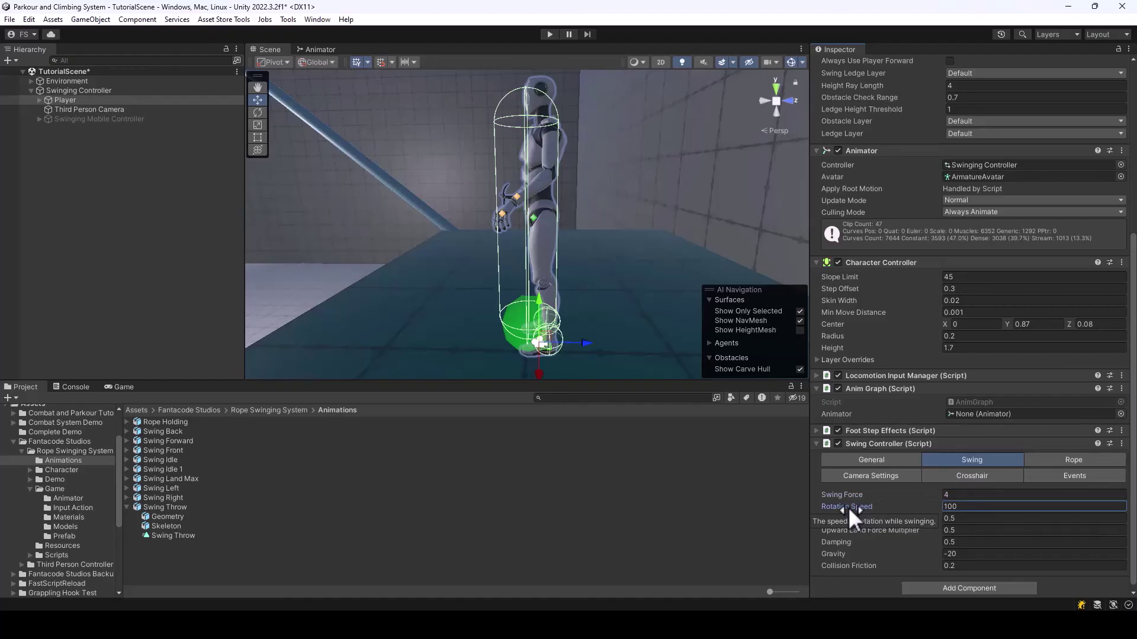
{"action": "left_click", "coordinate": [843, 517]}
{"action": "left_click", "coordinate": [867, 531]}
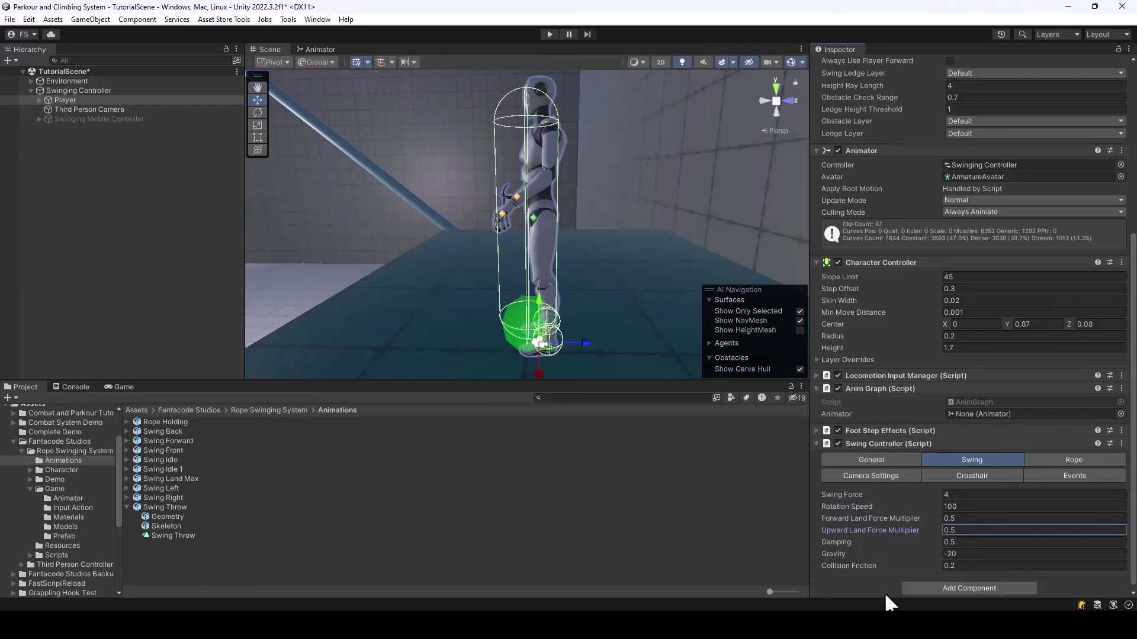
{"action": "left_click", "coordinate": [837, 541]}
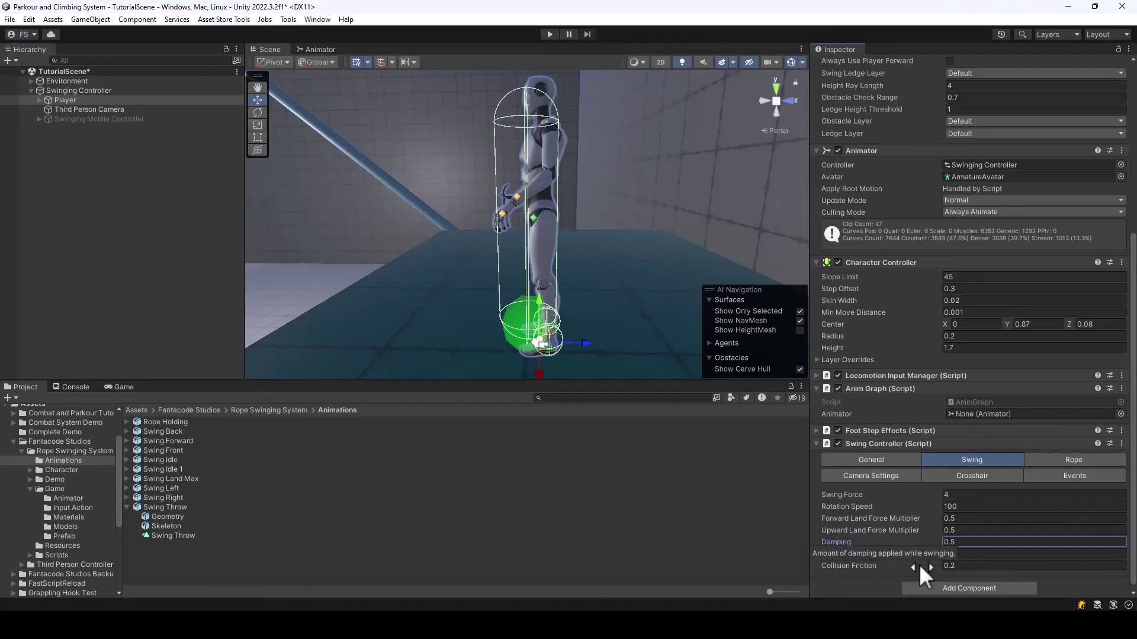
{"action": "left_click", "coordinate": [837, 554]}
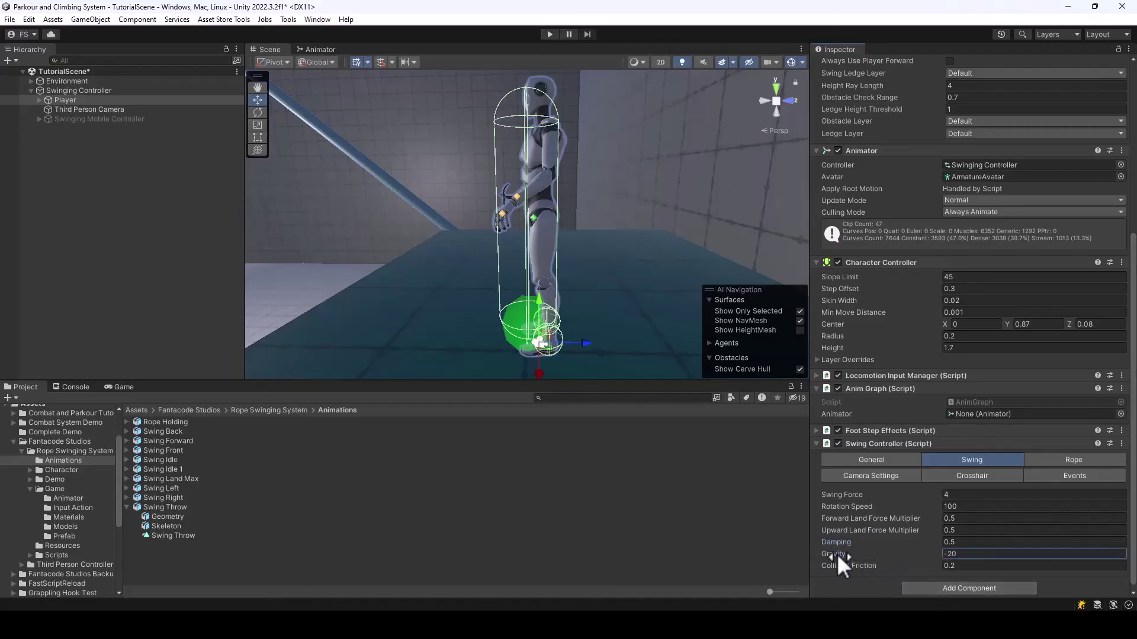
{"action": "left_click", "coordinate": [903, 567]}
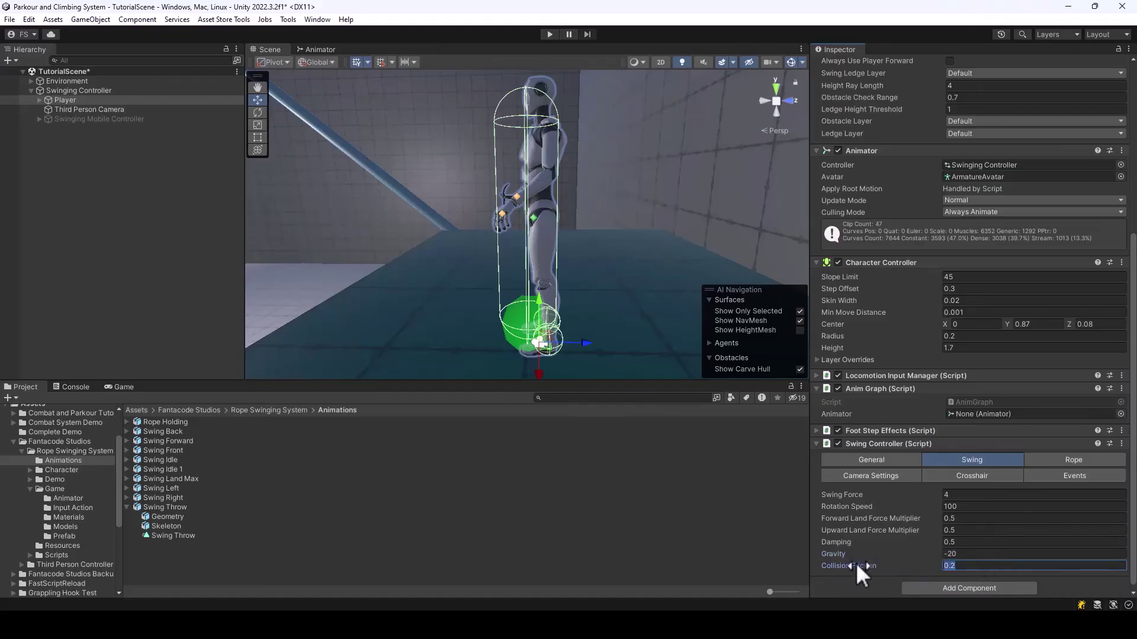
{"action": "mouse_move", "coordinate": [857, 572]}
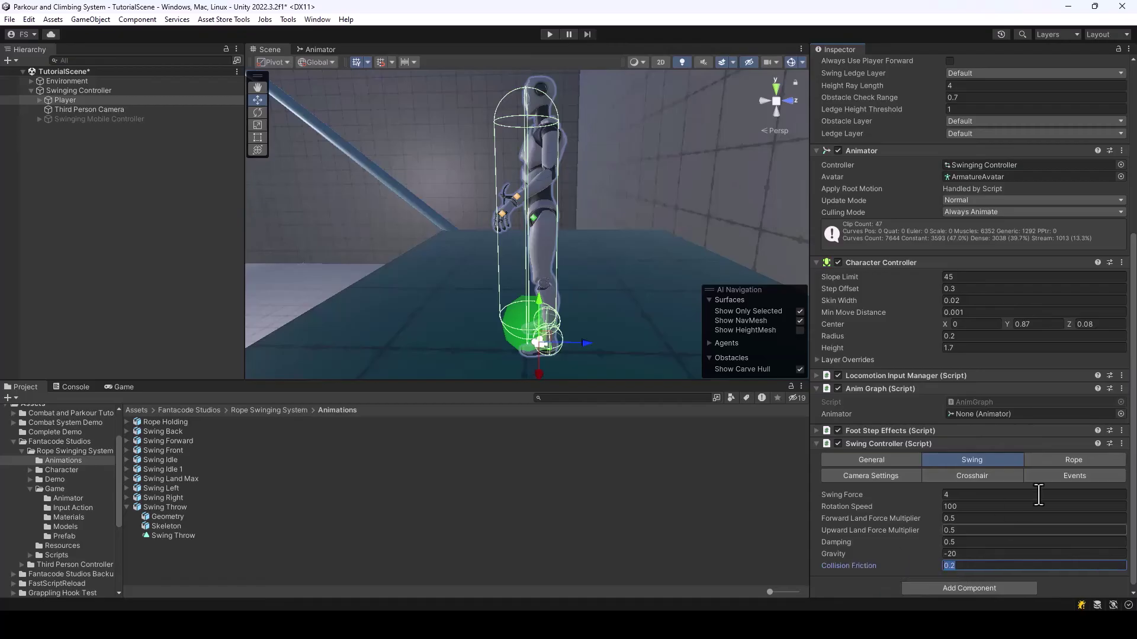
Review the Swing Controller's Rope settings, including Rope Resolution, Rope Length, Rope Width and Dampening
{"action": "left_click", "coordinate": [1107, 460]}
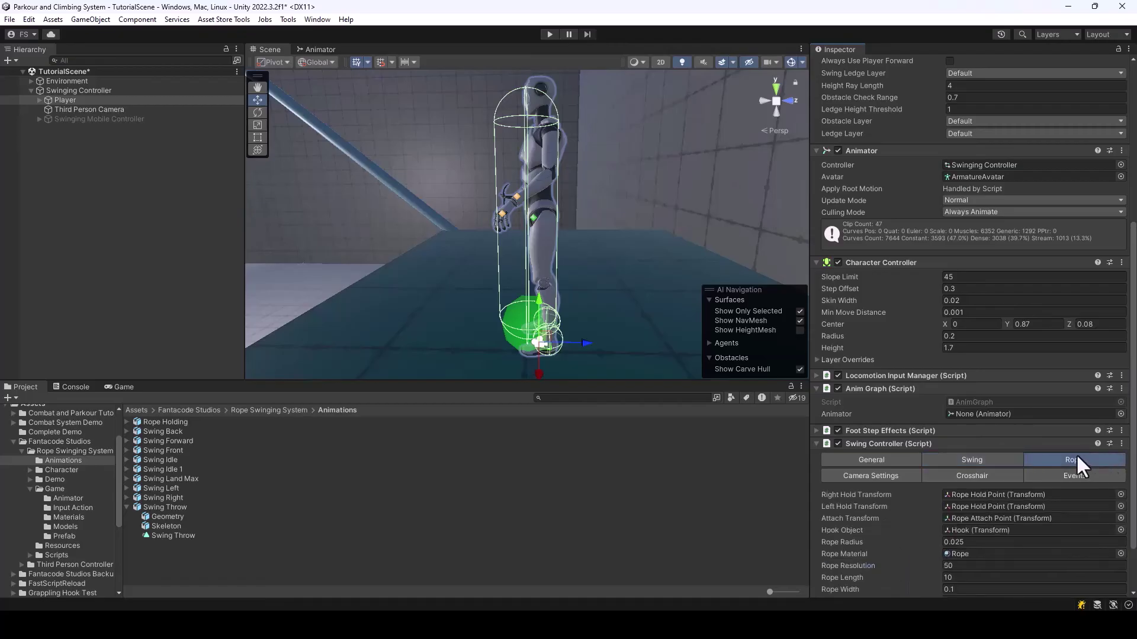
{"action": "scroll", "coordinate": [872, 452], "scroll_direction": "down", "scroll_amount": 3}
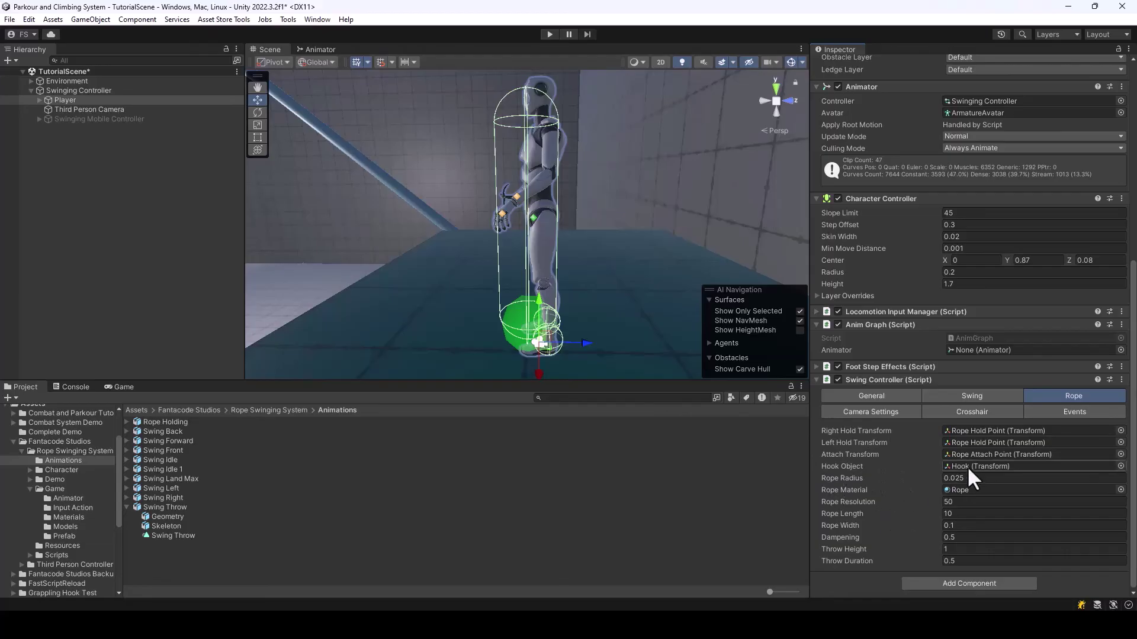
{"action": "left_click", "coordinate": [994, 501]}
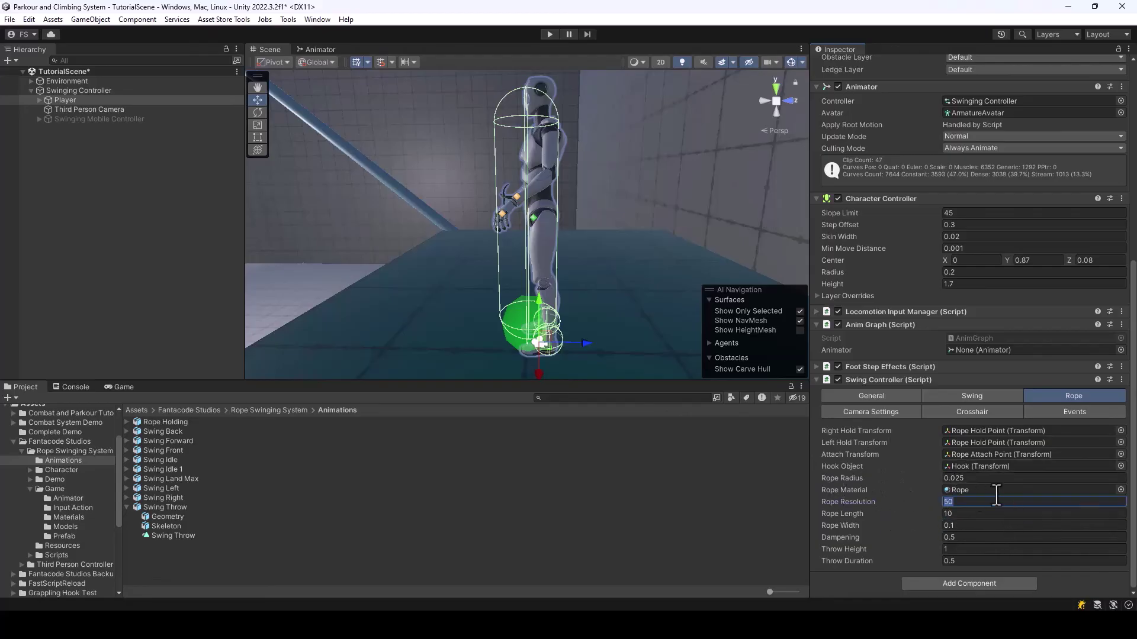
{"action": "left_click", "coordinate": [969, 514]}
{"action": "key", "text": "Tab"}
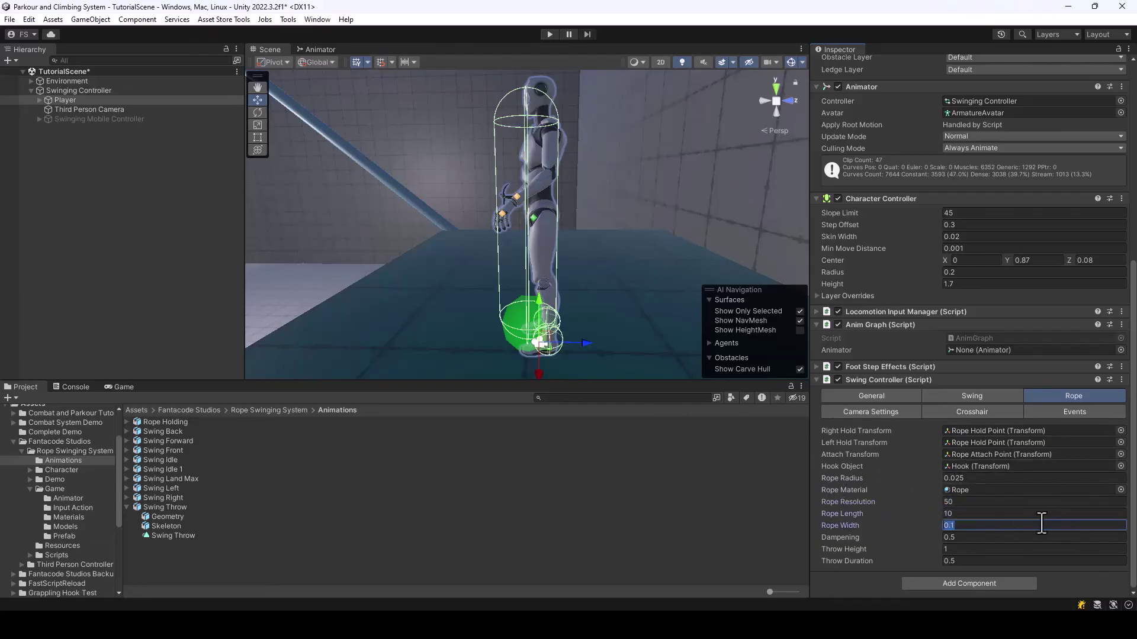
{"action": "key", "text": "Tab"}
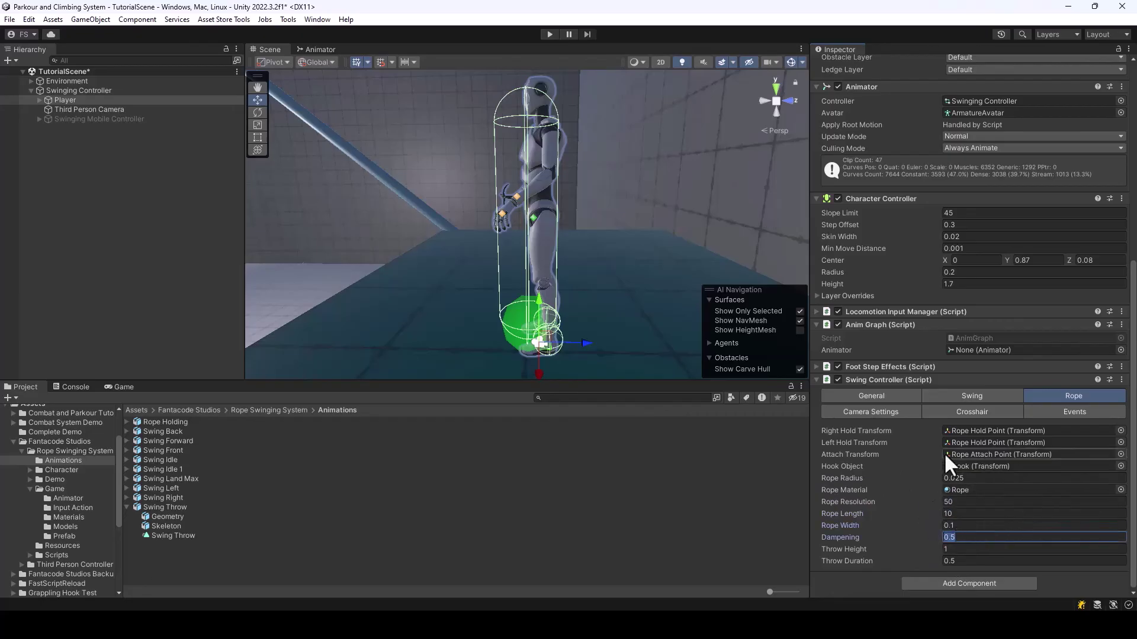
Inspect the Rope material assigned to the Swing Controller, and return to the Player's Rope settings
{"action": "left_click", "coordinate": [976, 490]}
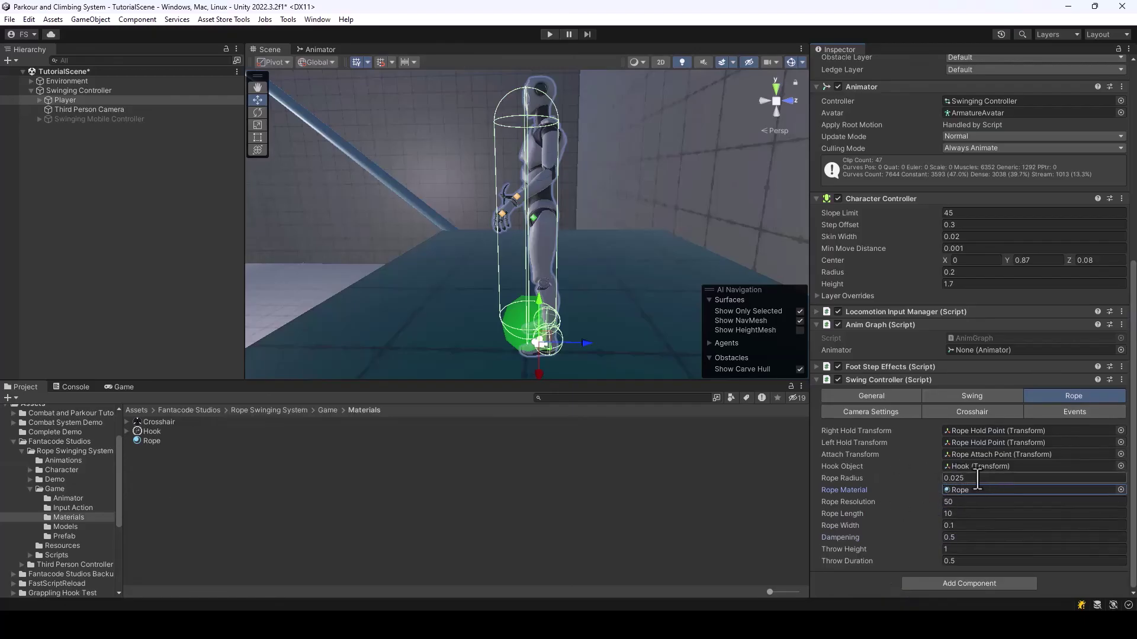
{"action": "left_click", "coordinate": [146, 441]}
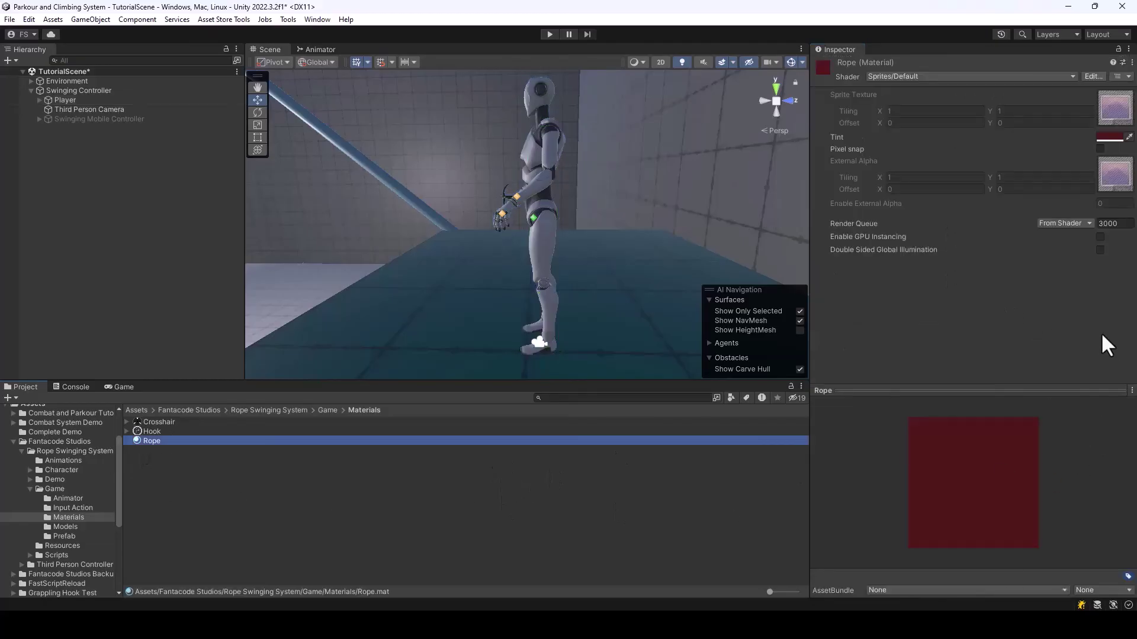
{"action": "left_click", "coordinate": [68, 101]}
{"action": "scroll", "coordinate": [1078, 403], "scroll_direction": "down", "scroll_amount": 10}
{"action": "left_click", "coordinate": [1093, 458]}
{"action": "scroll", "coordinate": [971, 510], "scroll_direction": "down", "scroll_amount": 2}
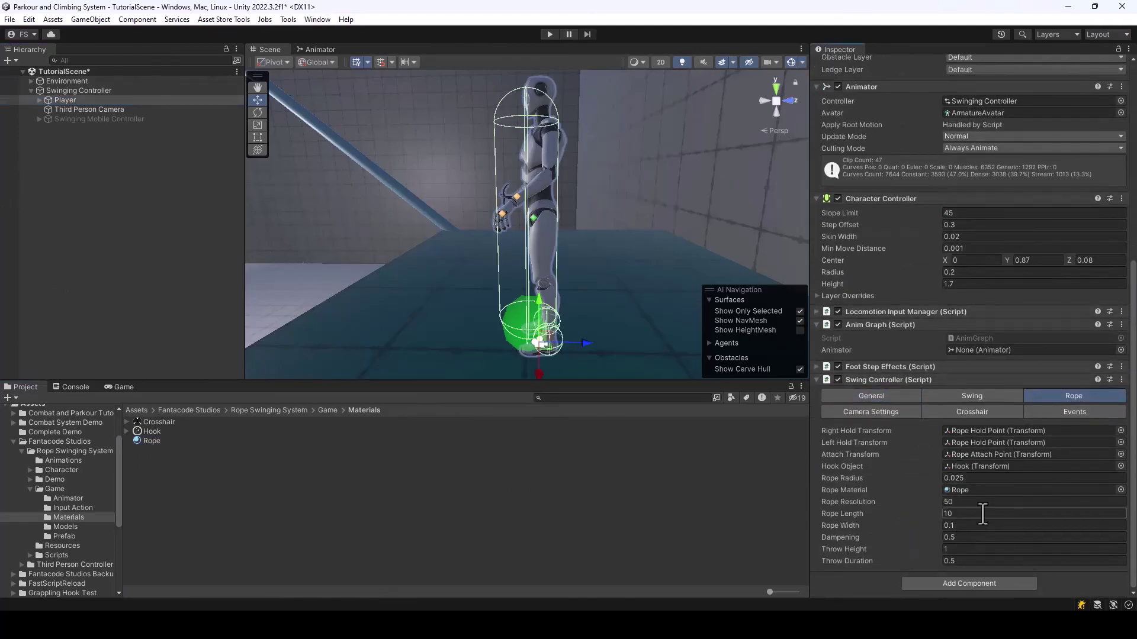
Examine the Rope Length, Dampening and Throw Height settings while viewing the ledge hook points in the scene
{"action": "left_click", "coordinate": [971, 513]}
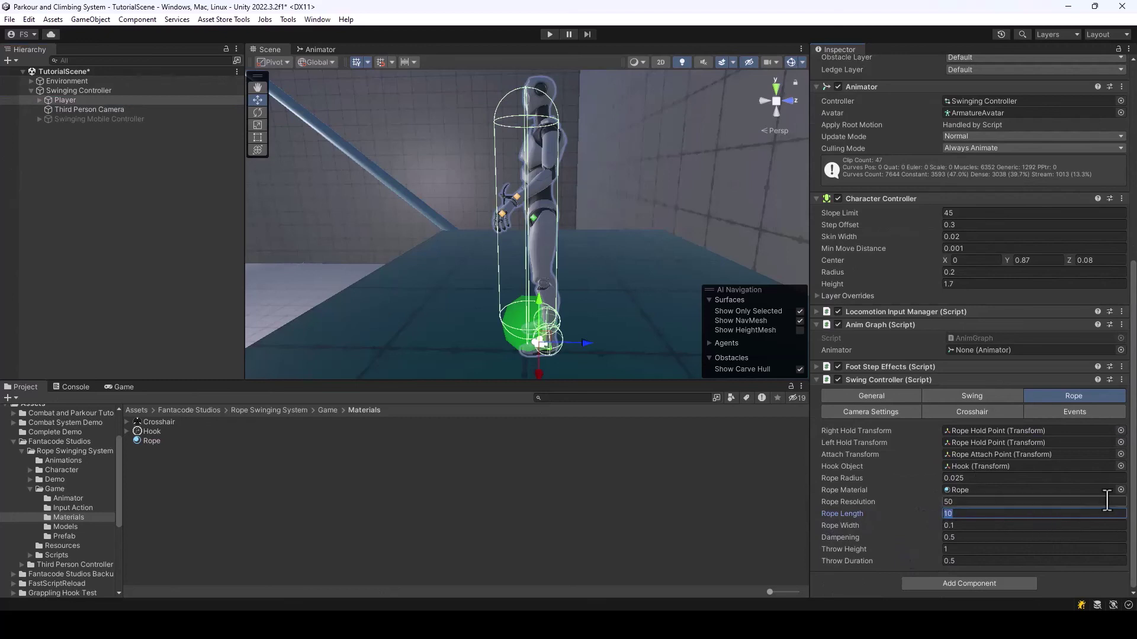
{"action": "right_click_drag", "start_coordinate": [627, 219], "coordinate": [651, 247]}
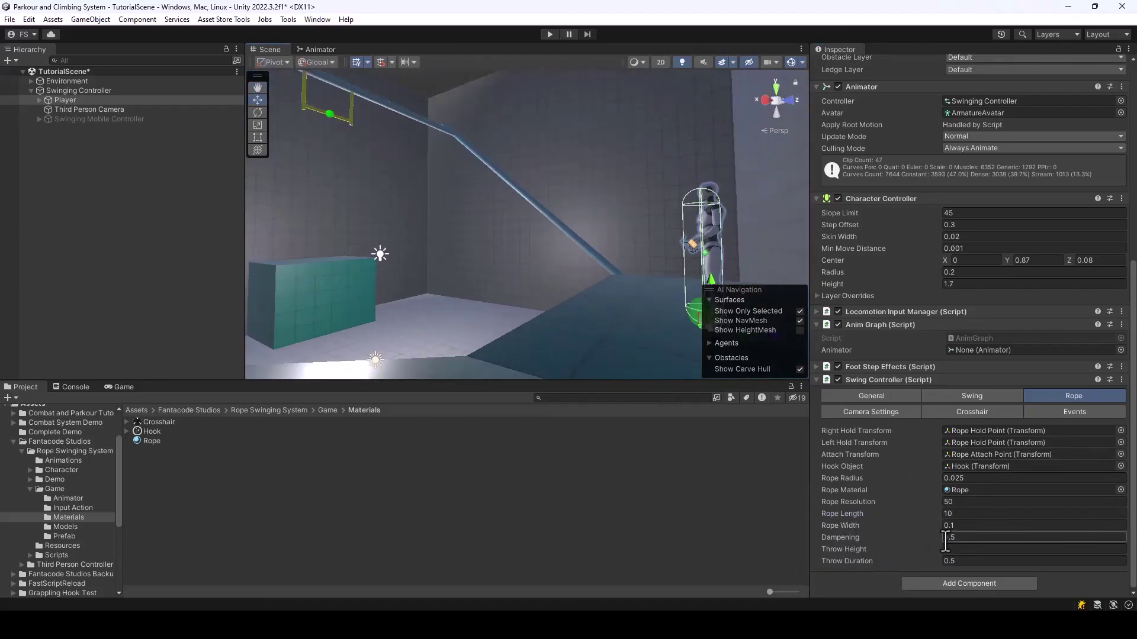
{"action": "left_click", "coordinate": [851, 536]}
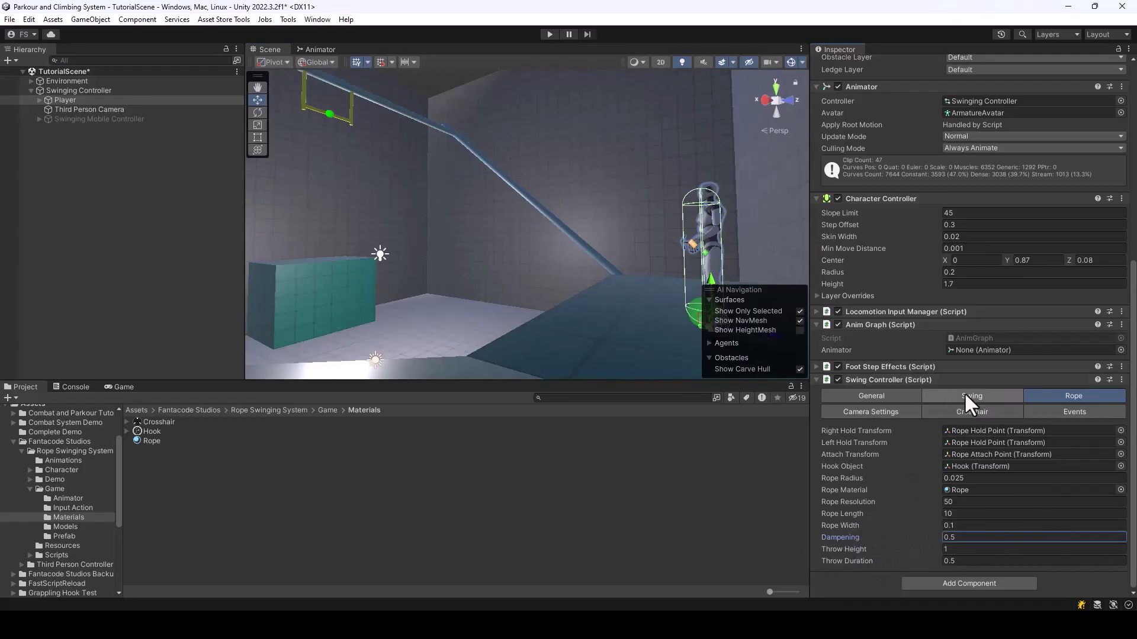
{"action": "scroll", "coordinate": [1036, 509], "scroll_direction": "up", "scroll_amount": 3}
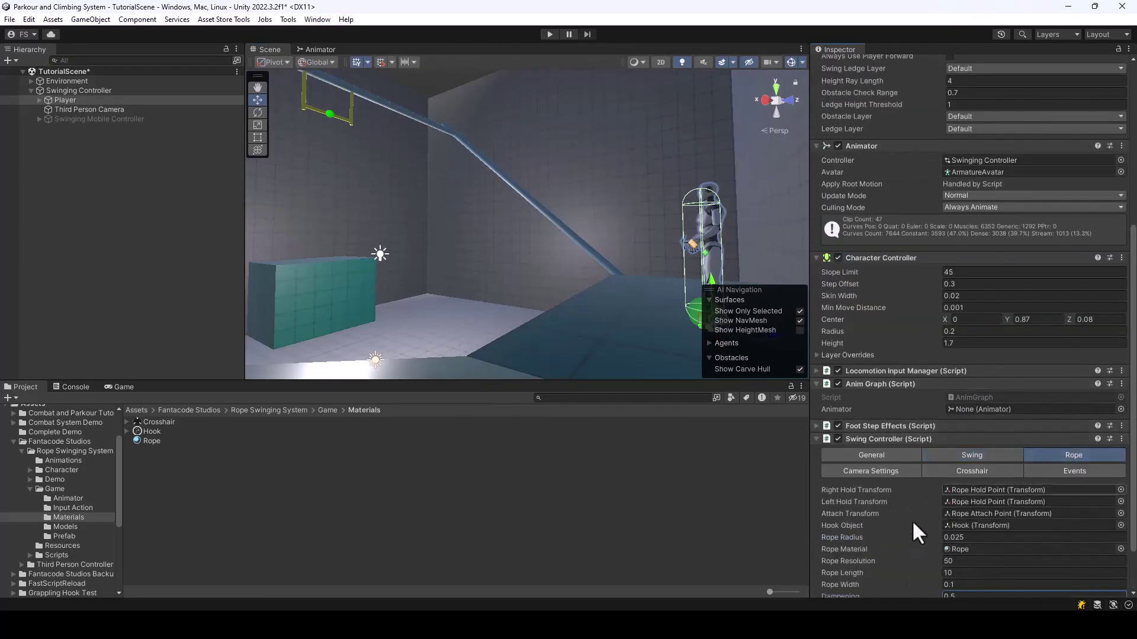
{"action": "scroll", "coordinate": [940, 509], "scroll_direction": "down", "scroll_amount": 3}
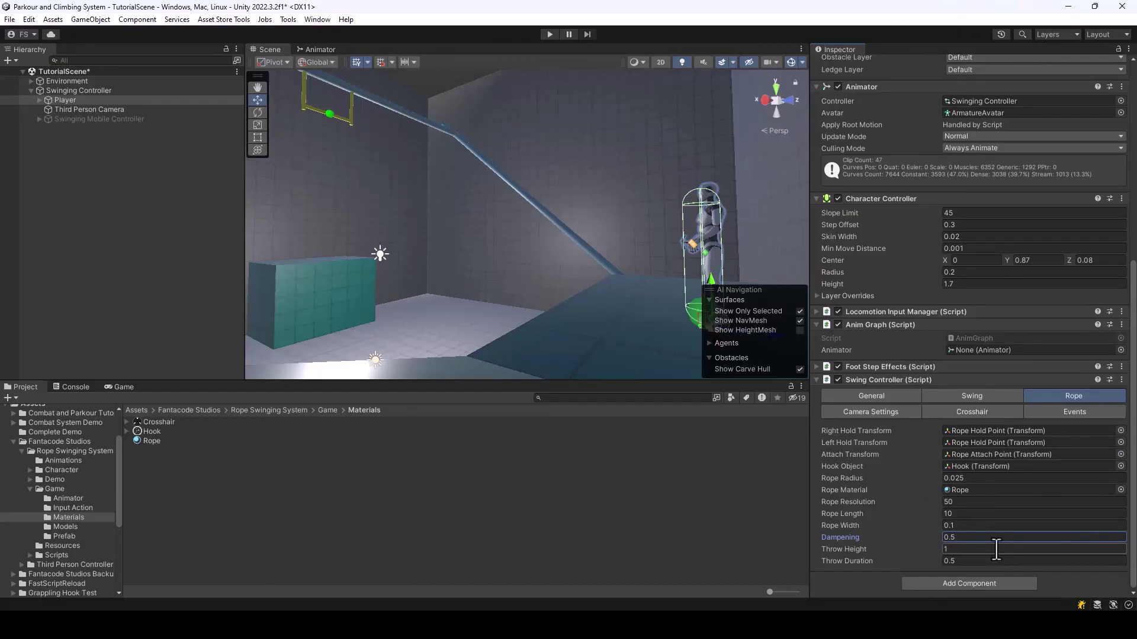
{"action": "left_click", "coordinate": [846, 551]}
{"action": "left_click_drag", "start_coordinate": [436, 269], "coordinate": [393, 184], "text": "alt"}
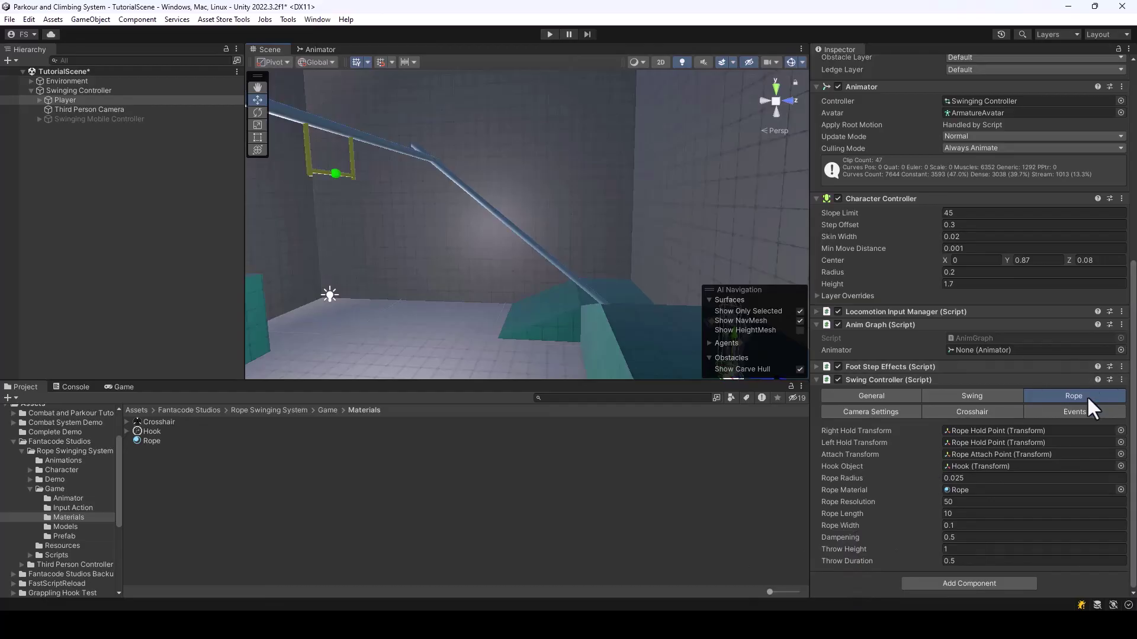
Check the Swing Controller's Camera Settings and Crosshair settings, and locate the assigned Crosshair prefab in the project
{"action": "left_click", "coordinate": [917, 412]}
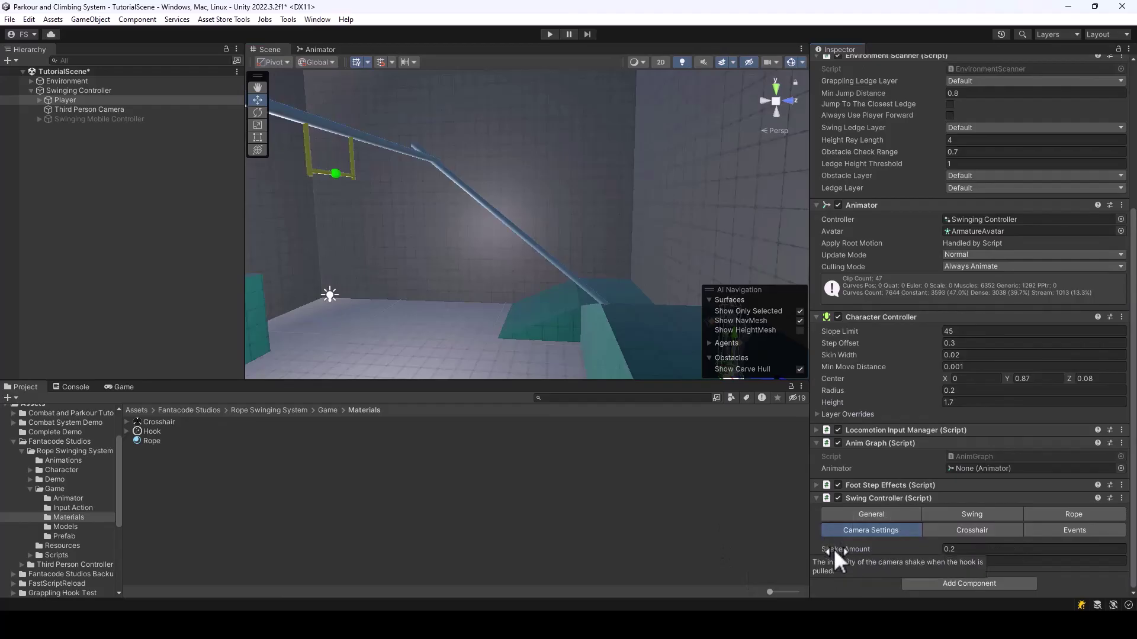
{"action": "left_click", "coordinate": [1000, 531]}
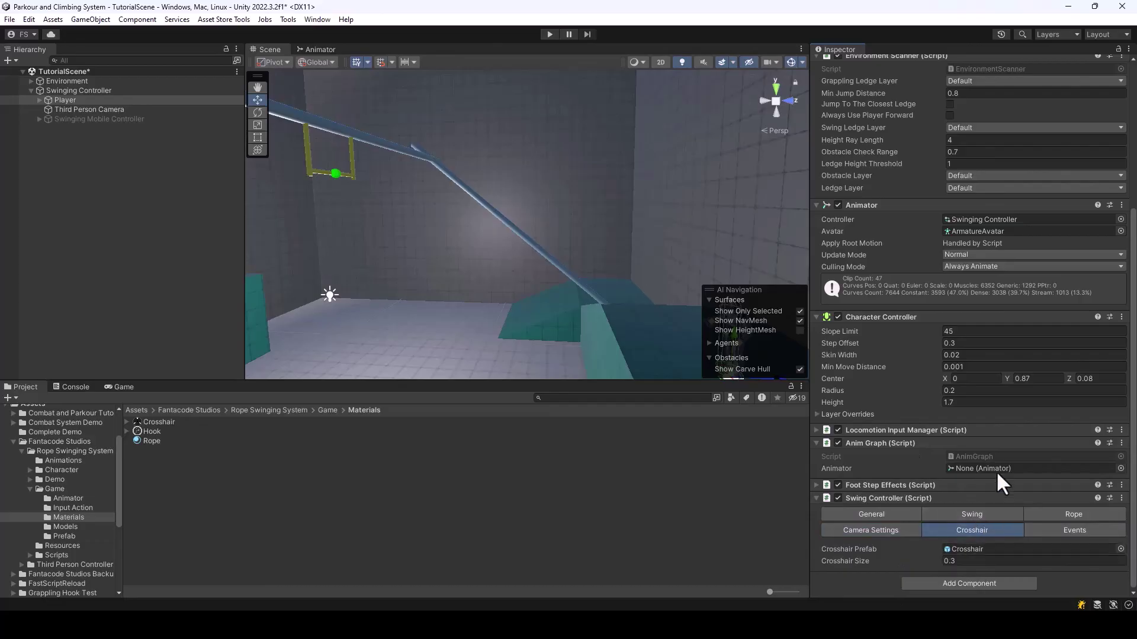
{"action": "left_click", "coordinate": [972, 548]}
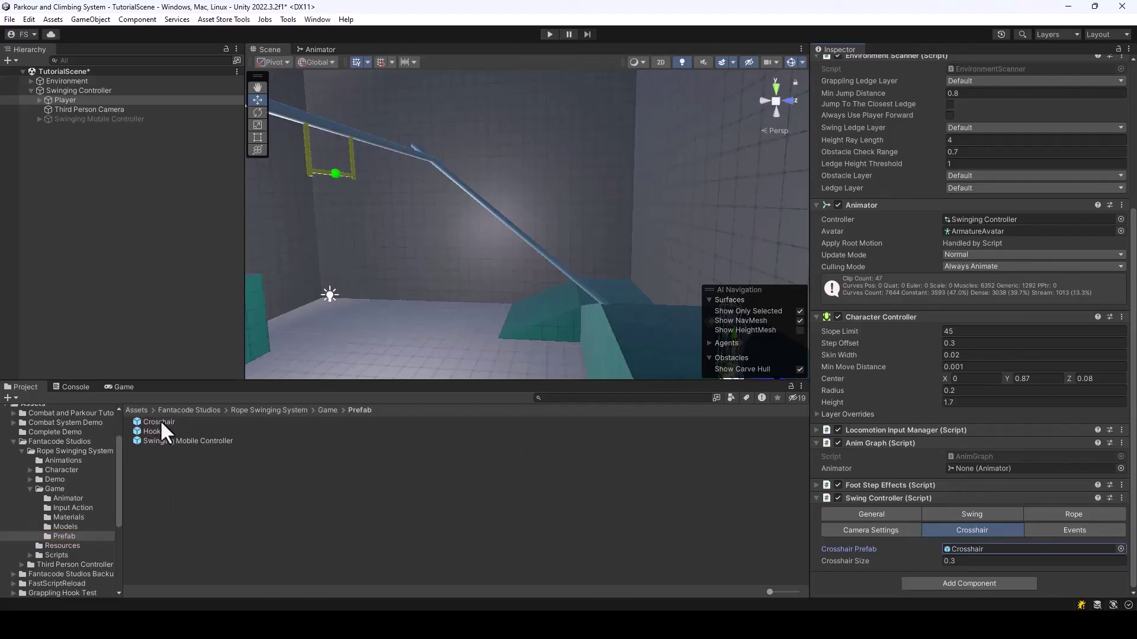
Review the Swing Controller's Events settings for rope released, rope hooked, swing started and exited from swing
{"action": "left_click", "coordinate": [1084, 531]}
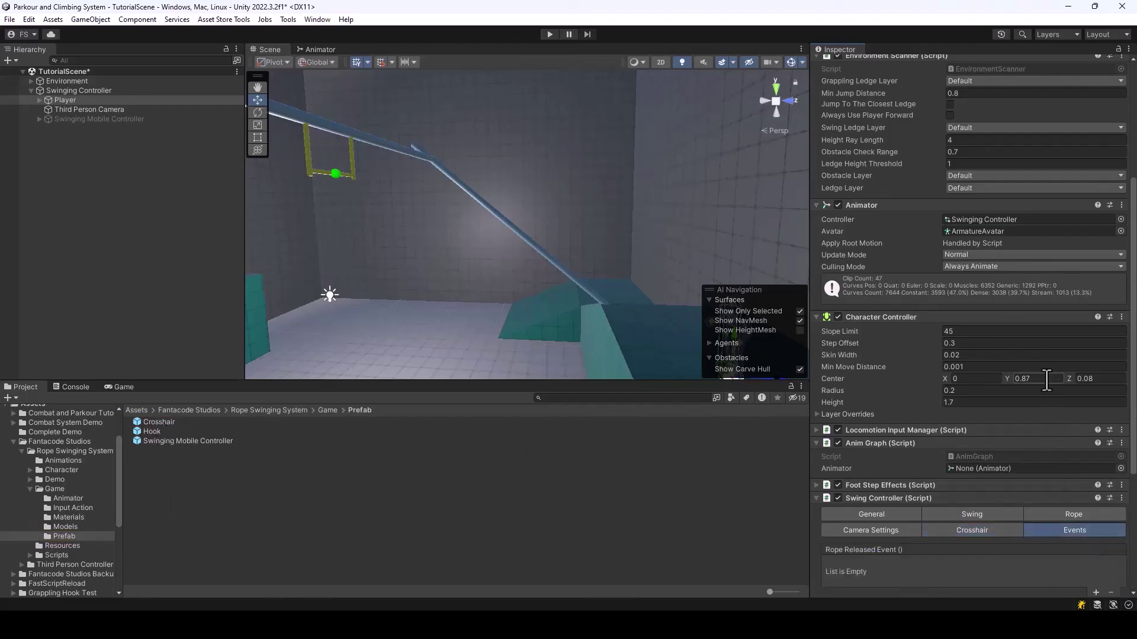
{"action": "scroll", "coordinate": [1047, 380], "scroll_direction": "down", "scroll_amount": 5}
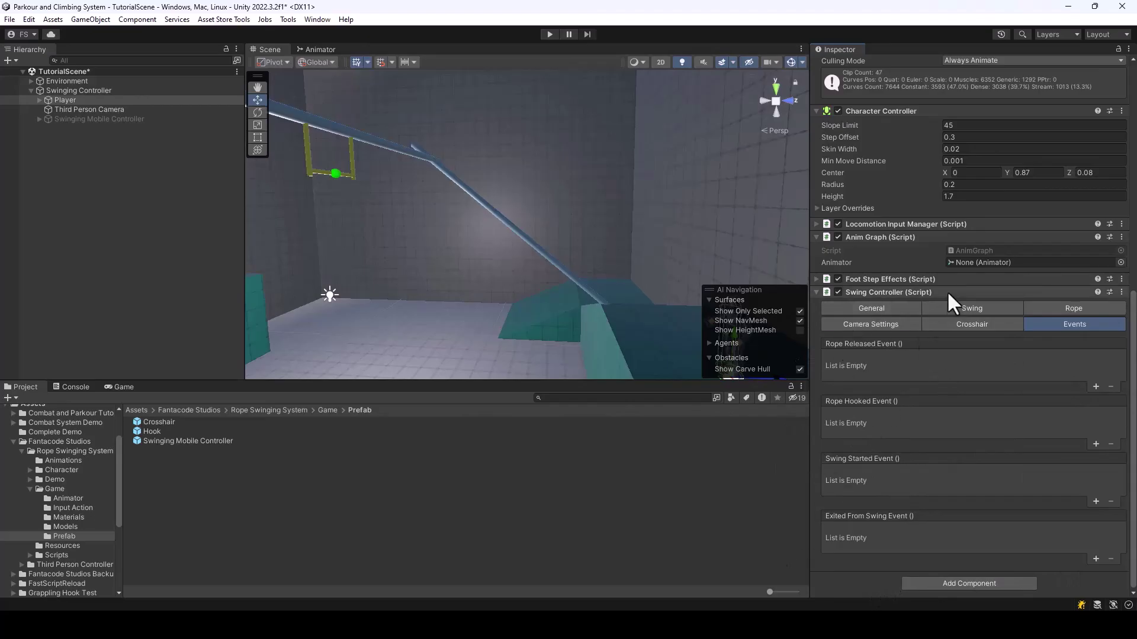
{"action": "right_click_drag", "start_coordinate": [653, 138], "coordinate": [612, 175]}
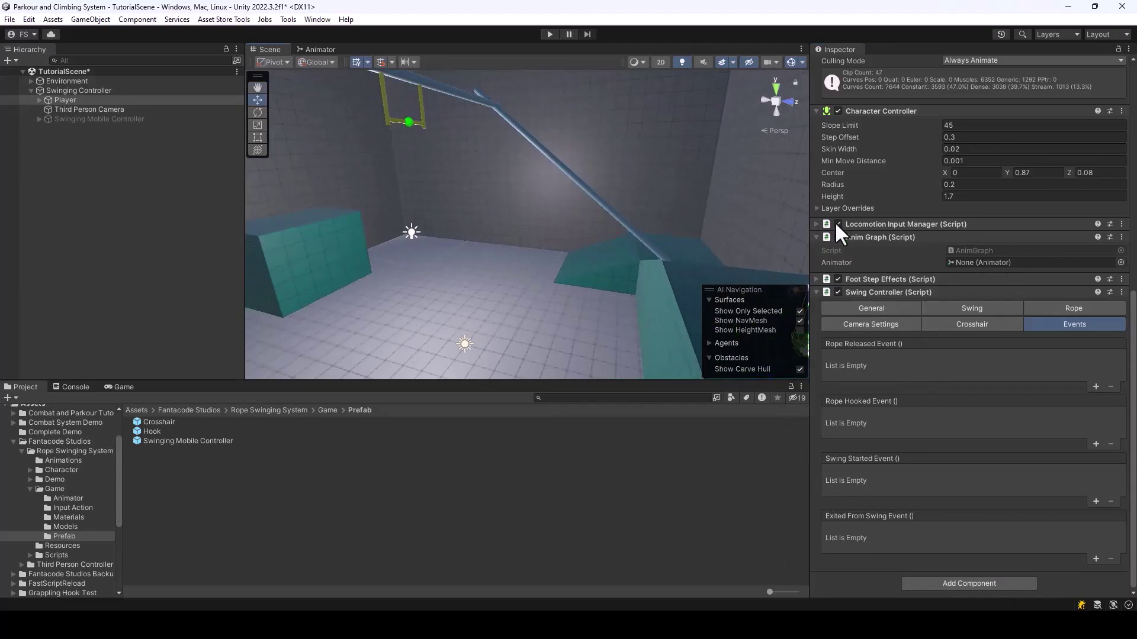